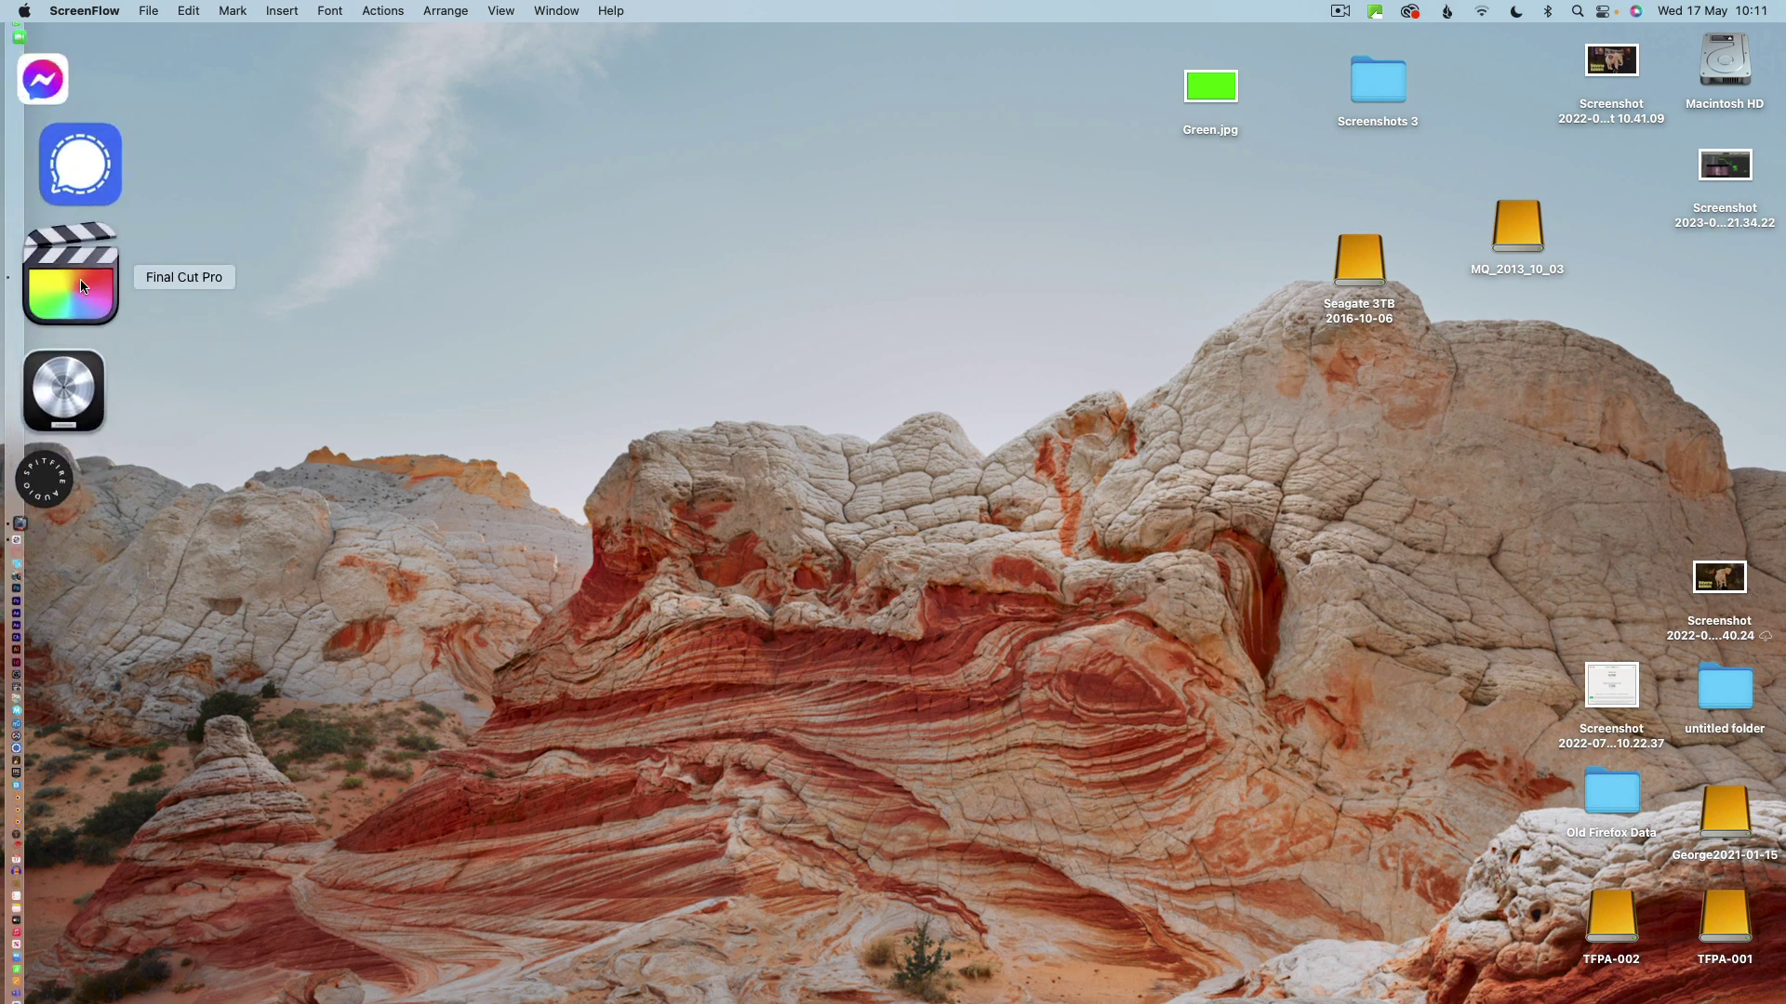
# - Bring Final Cut Pro forward and select the TFPA234 library to show its properties
pyautogui.click(81, 282)
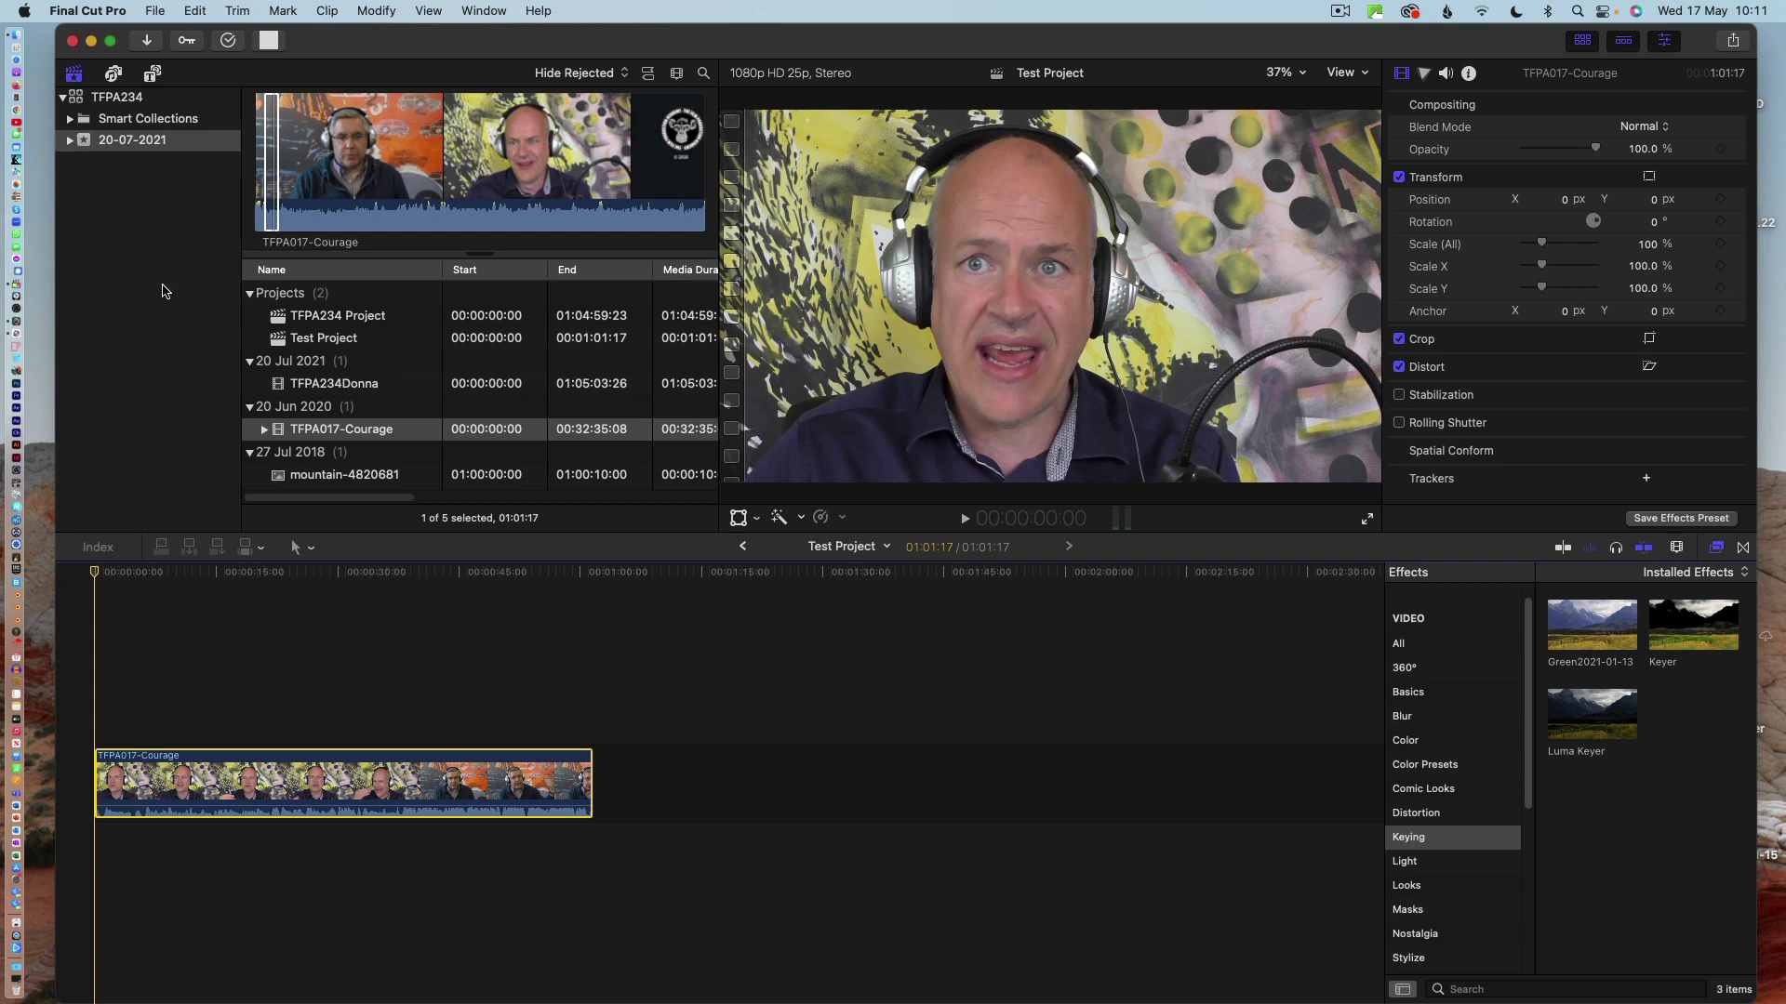
pyautogui.click(64, 97)
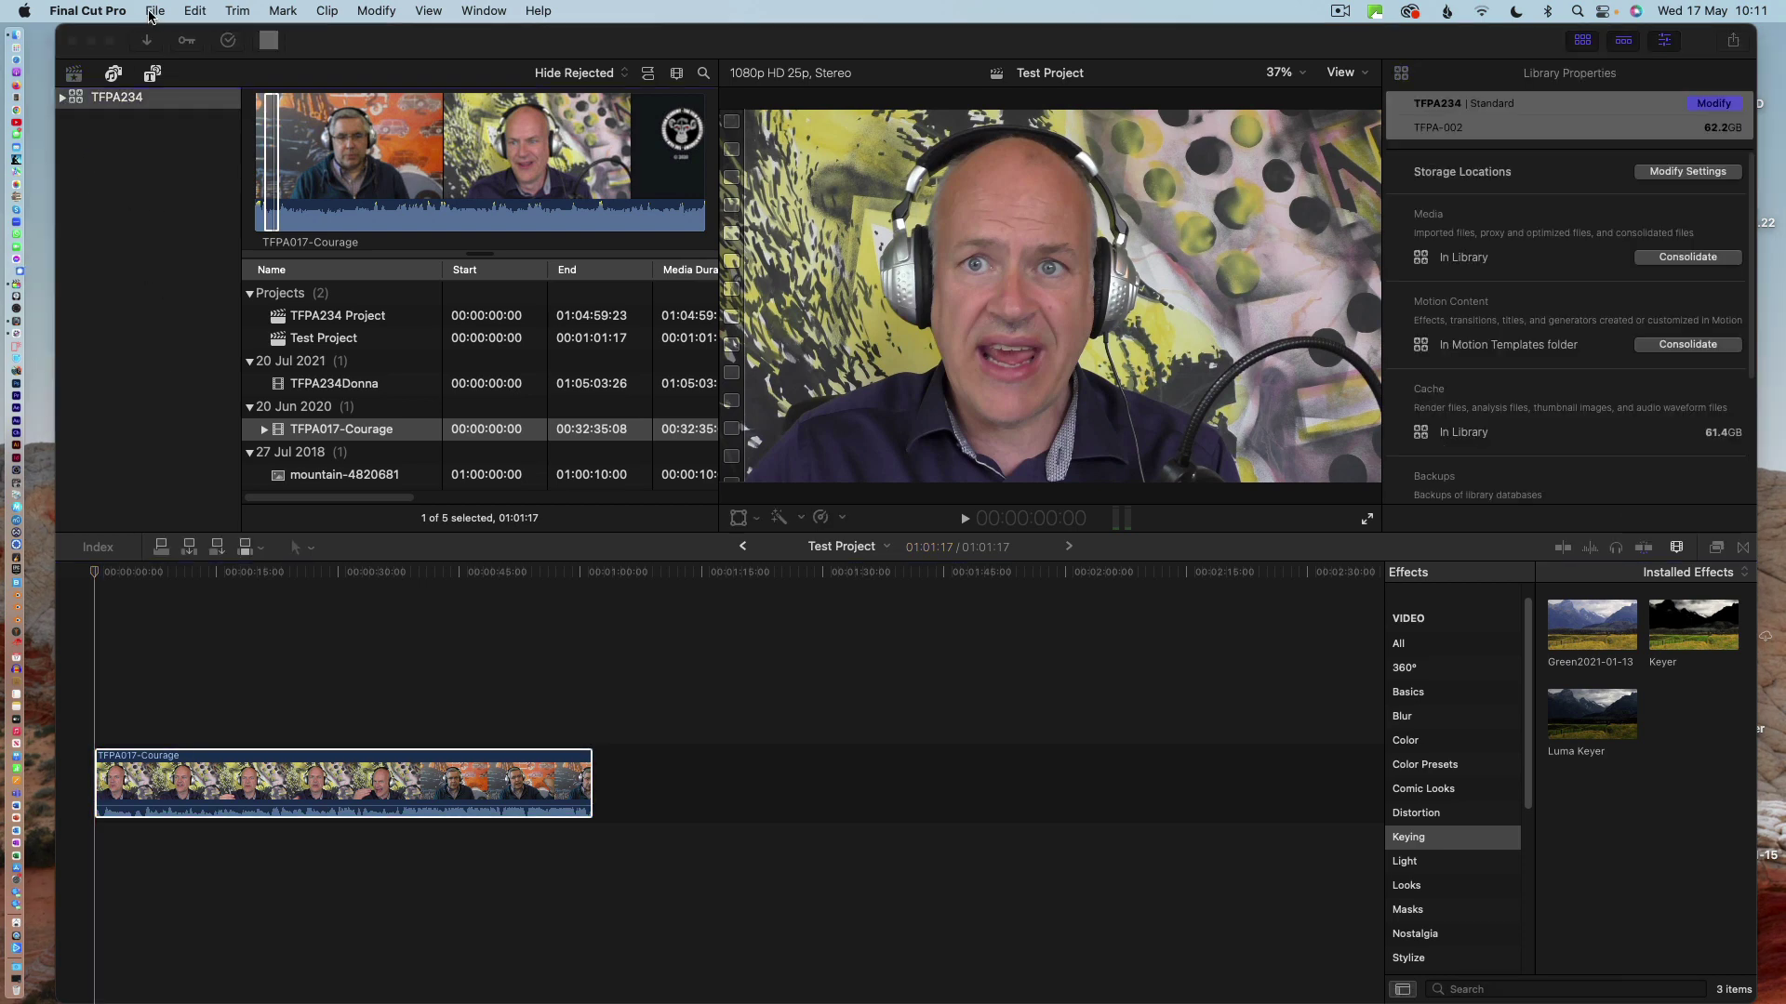
# - Start a new project named 'Toomy Teset Project'
pyautogui.click(152, 13)
pyautogui.moveTo(163, 39)
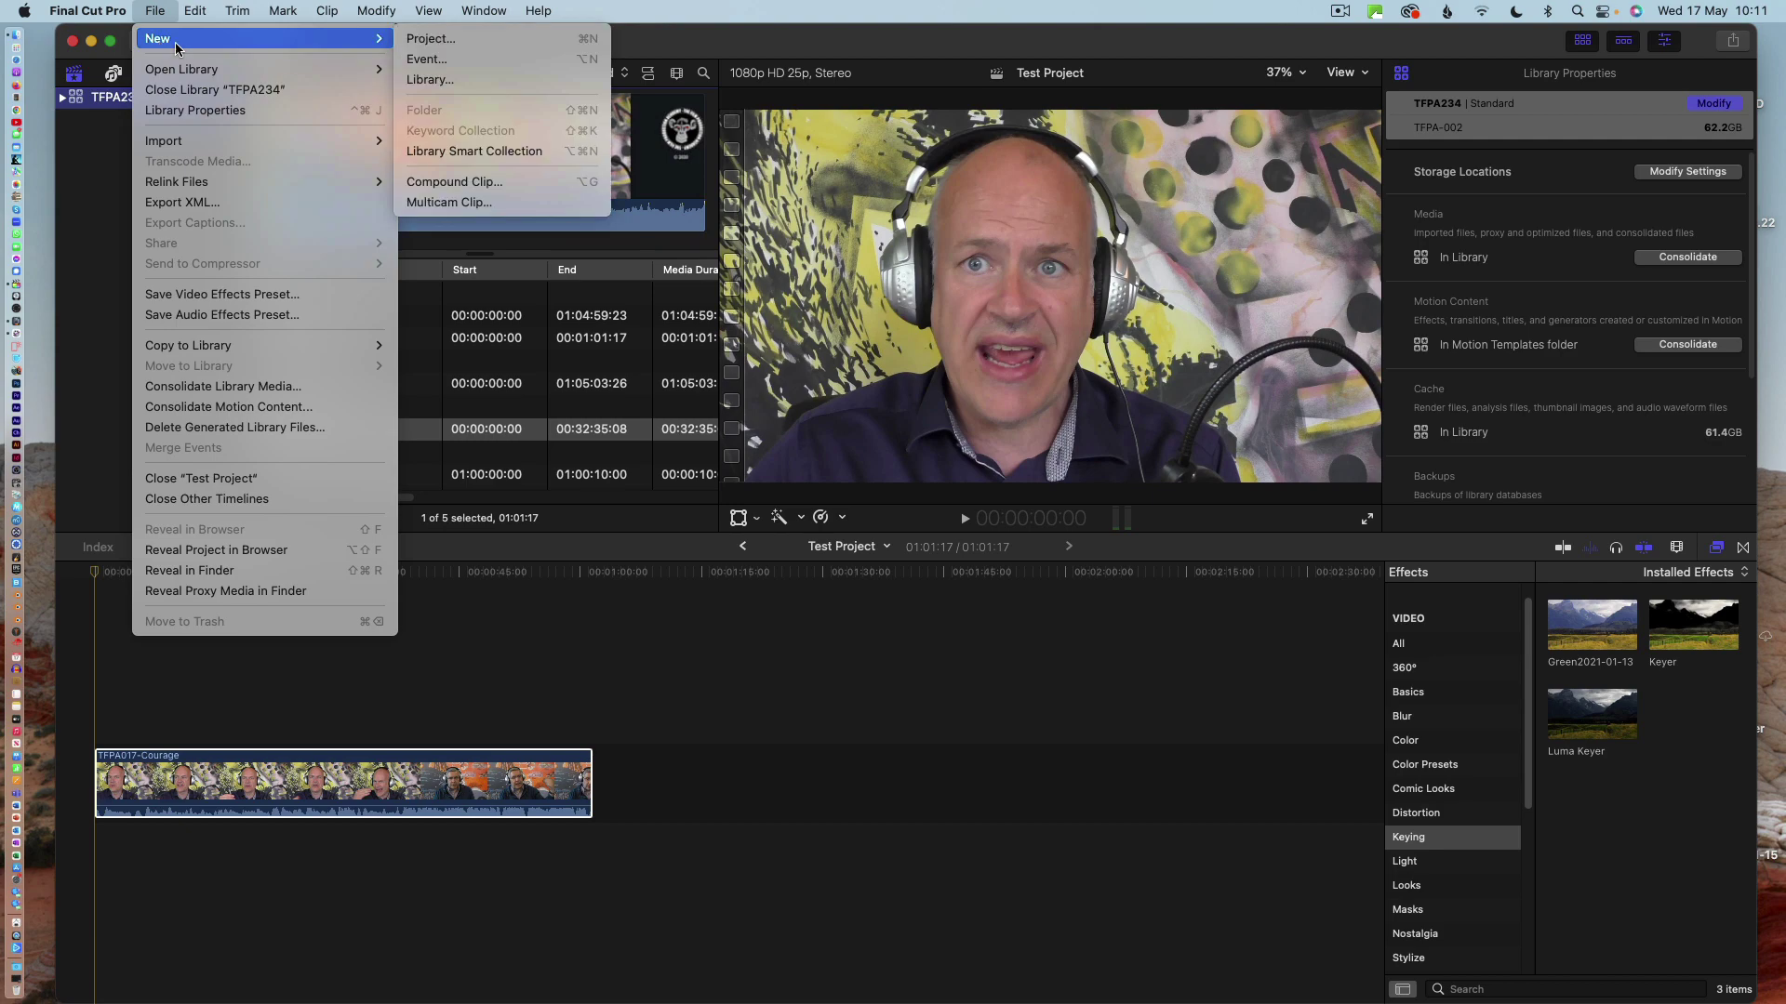
pyautogui.click(423, 40)
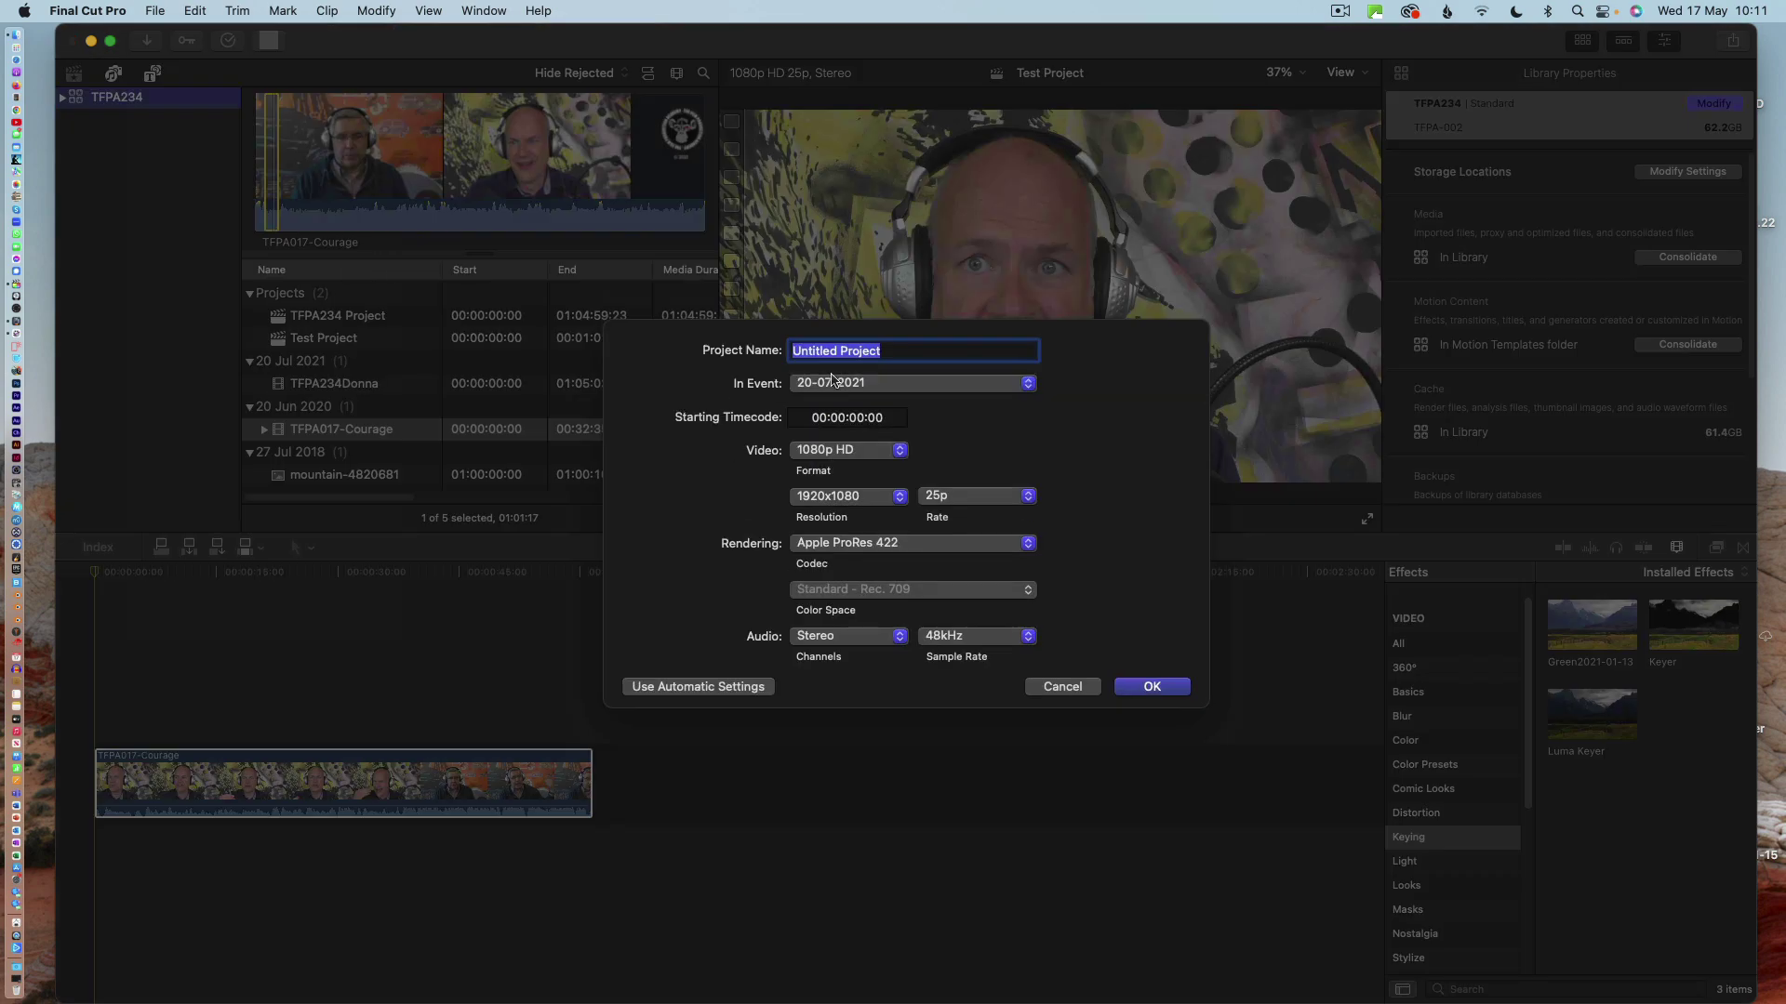
pyautogui.moveTo(837, 351); pyautogui.dragTo(774, 350)
pyautogui.write('Toomy Teset')
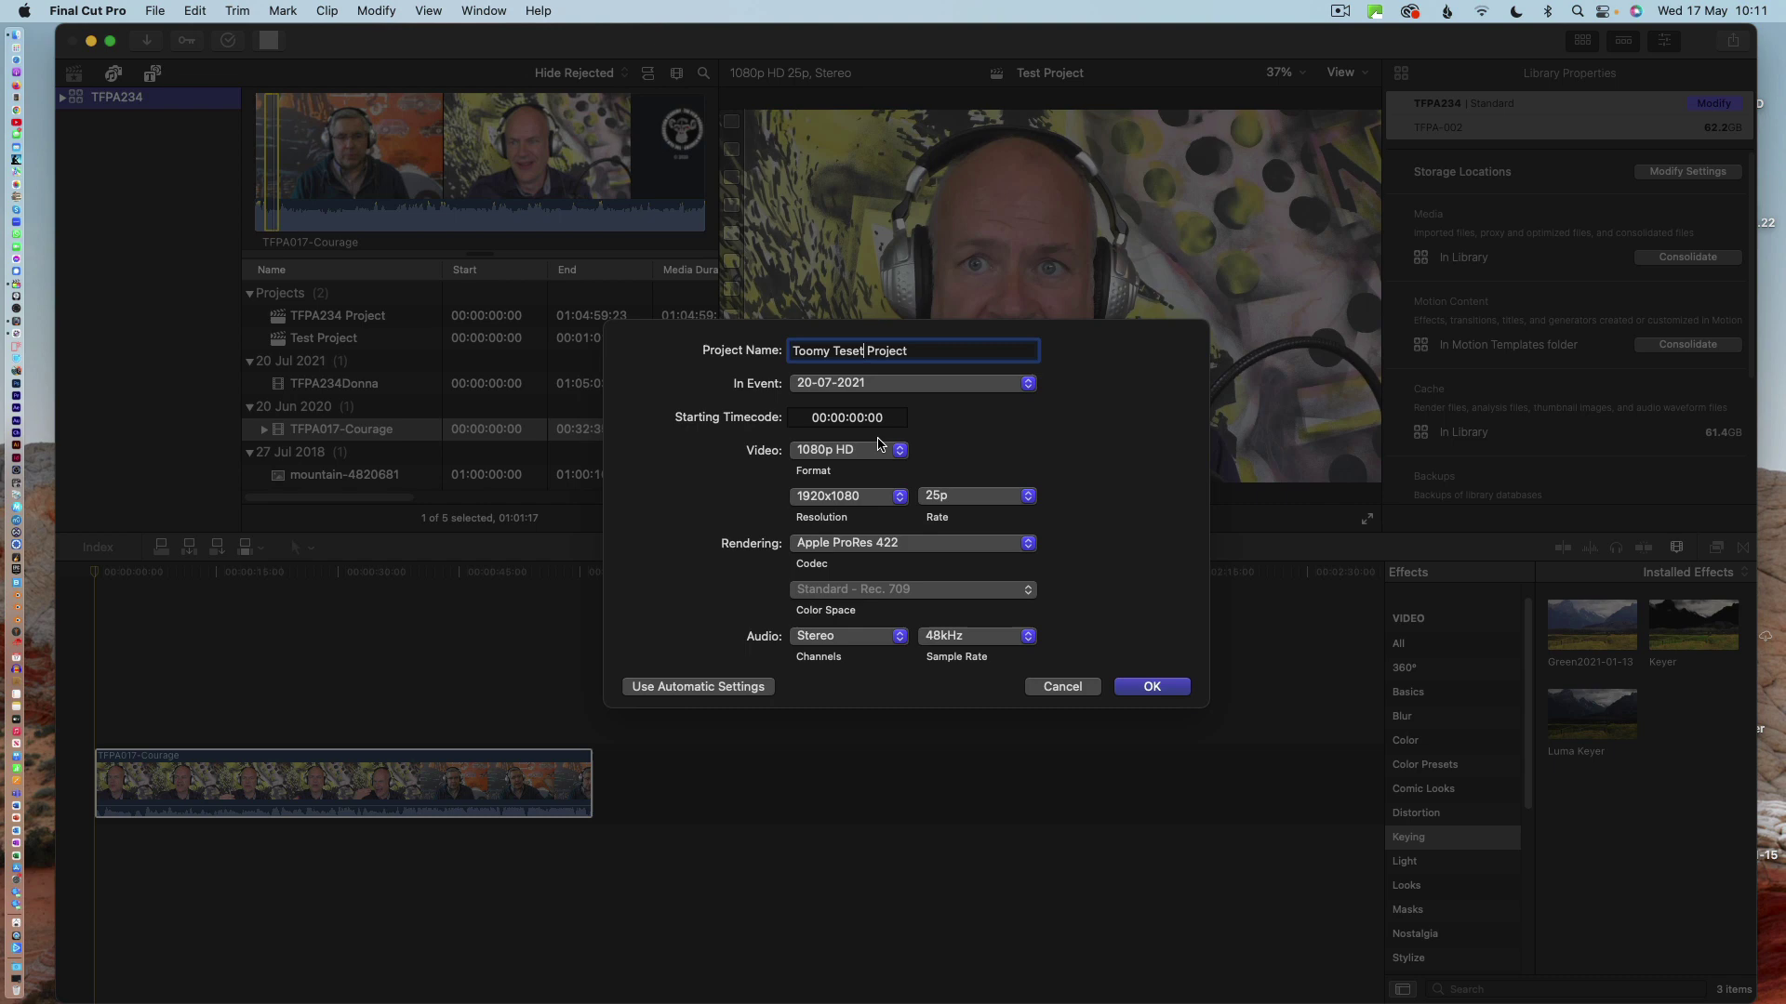
# - Keep the project's frame rate at 25p and its rendering codec at Apple ProRes 422
pyautogui.click(1024, 500)
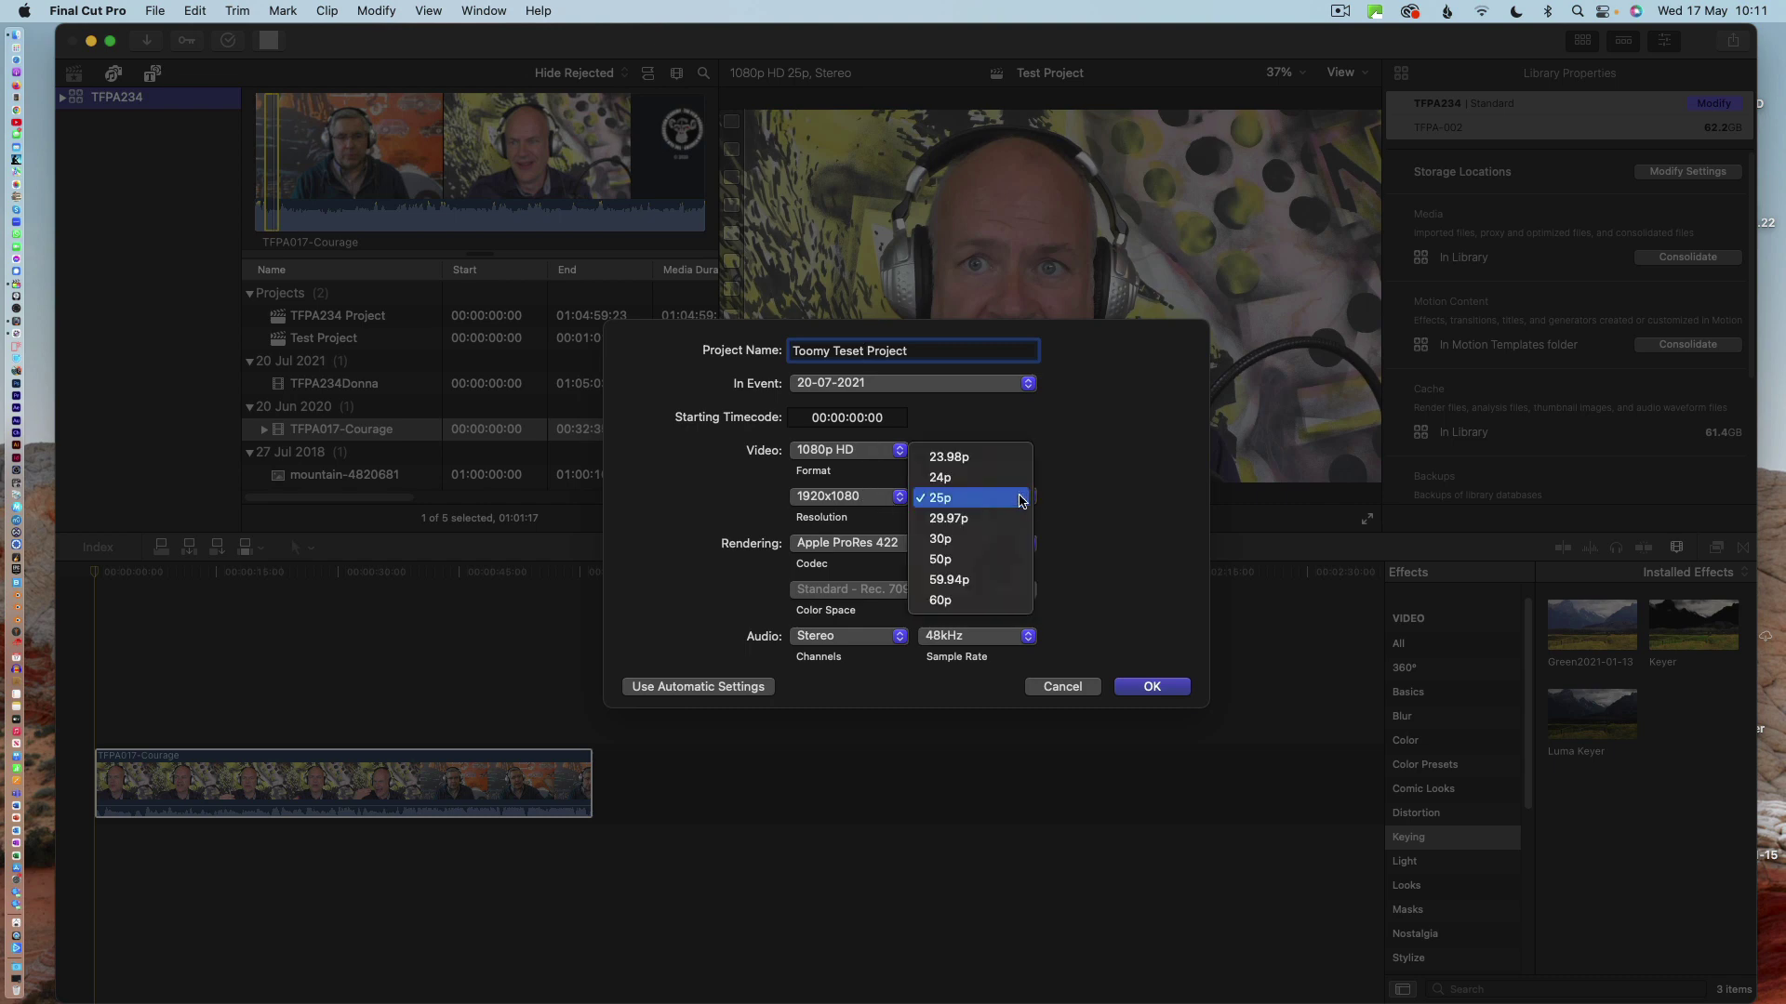
pyautogui.click(968, 503)
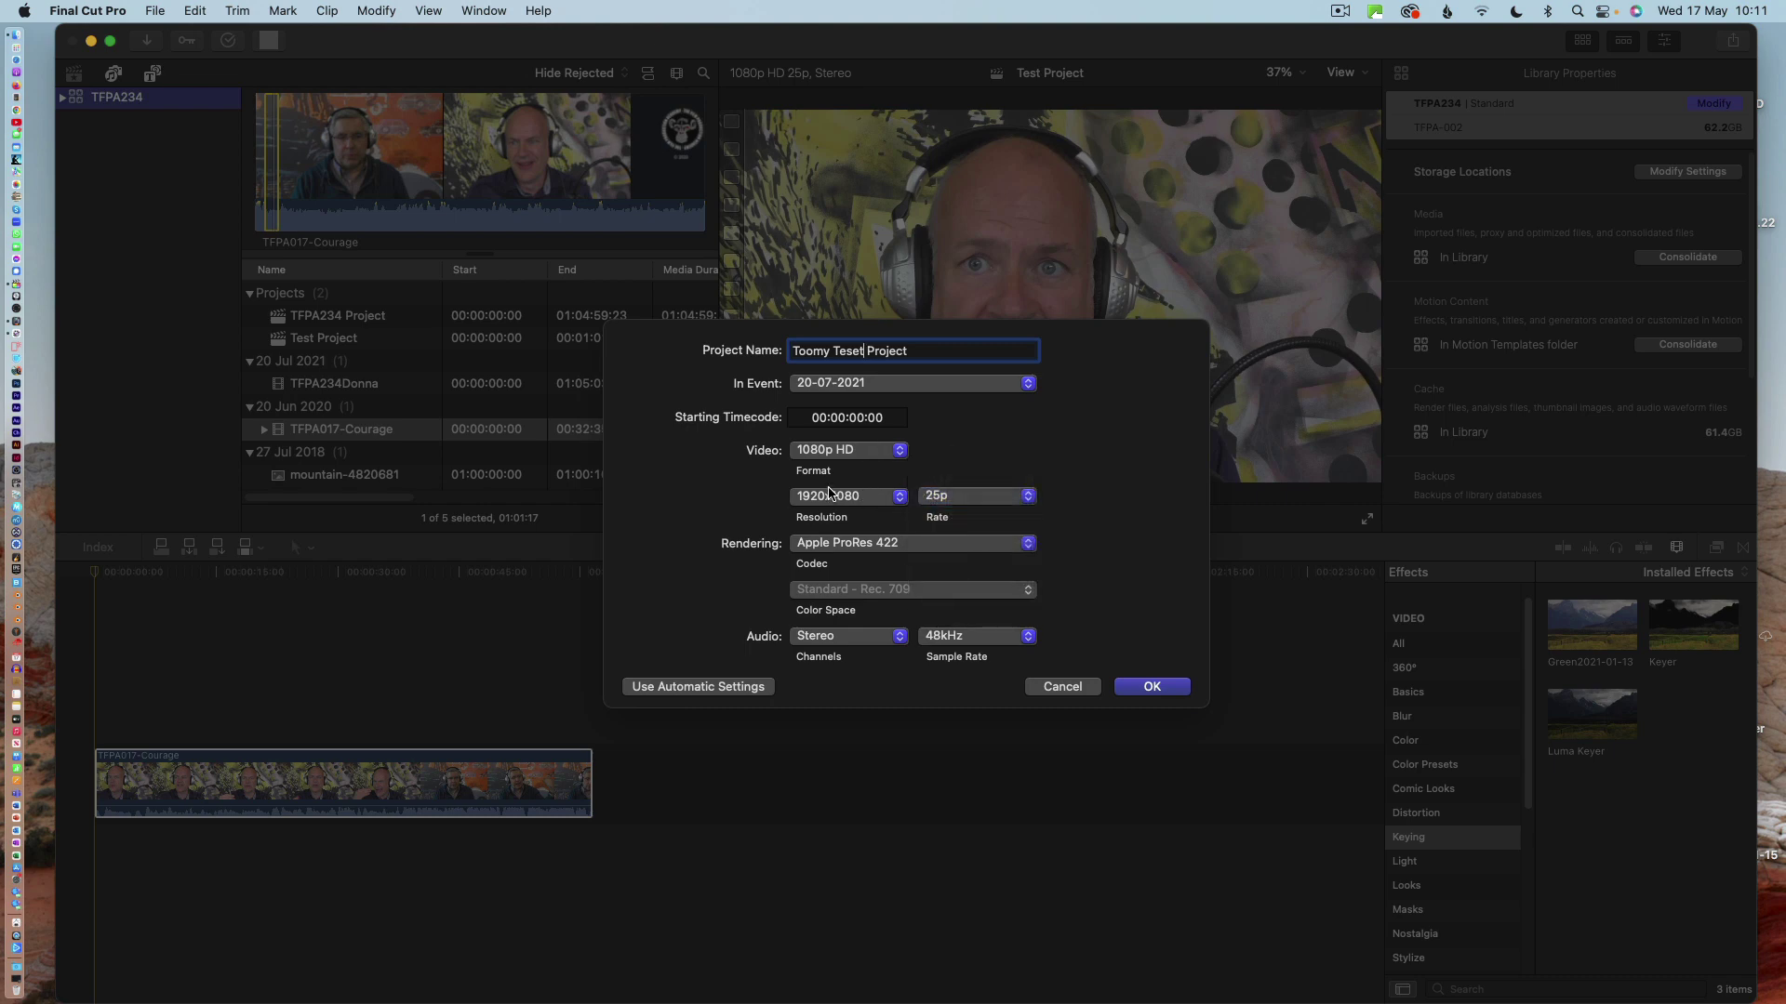
pyautogui.click(940, 544)
pyautogui.click(918, 548)
# - Toggle between automatic and custom settings, confirm 25p, and create the 1080p HD project
pyautogui.click(679, 686)
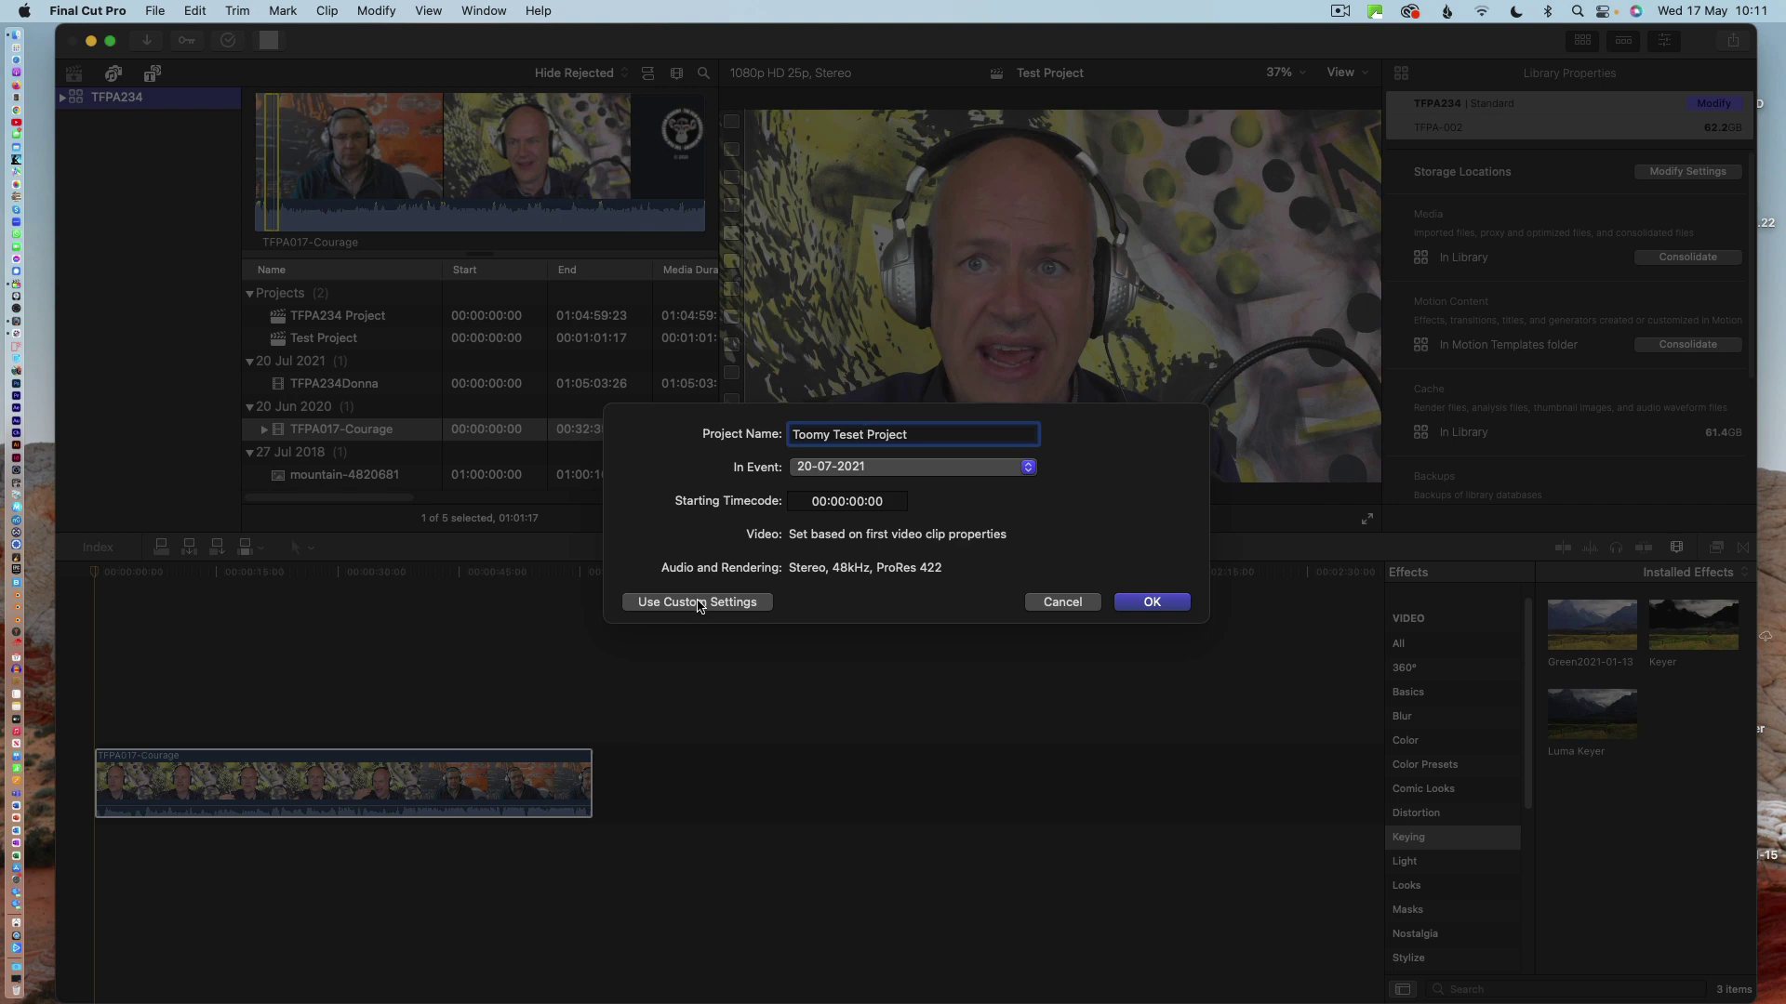
pyautogui.click(699, 603)
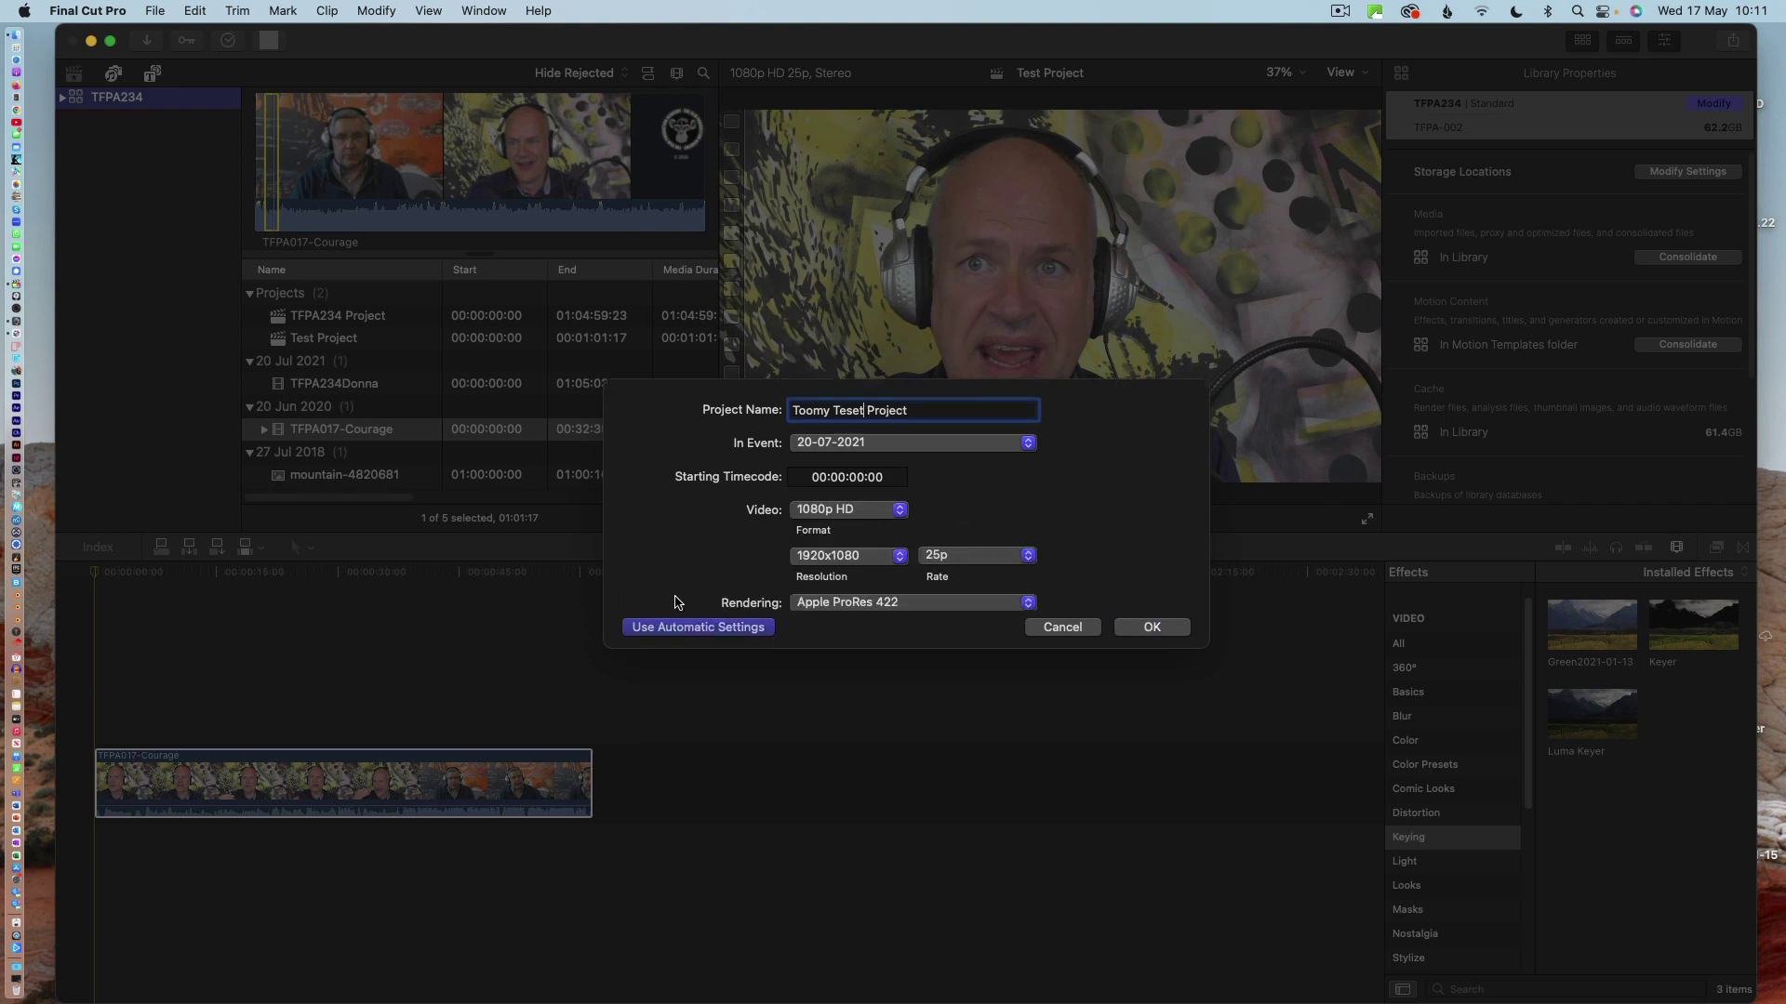
pyautogui.click(975, 497)
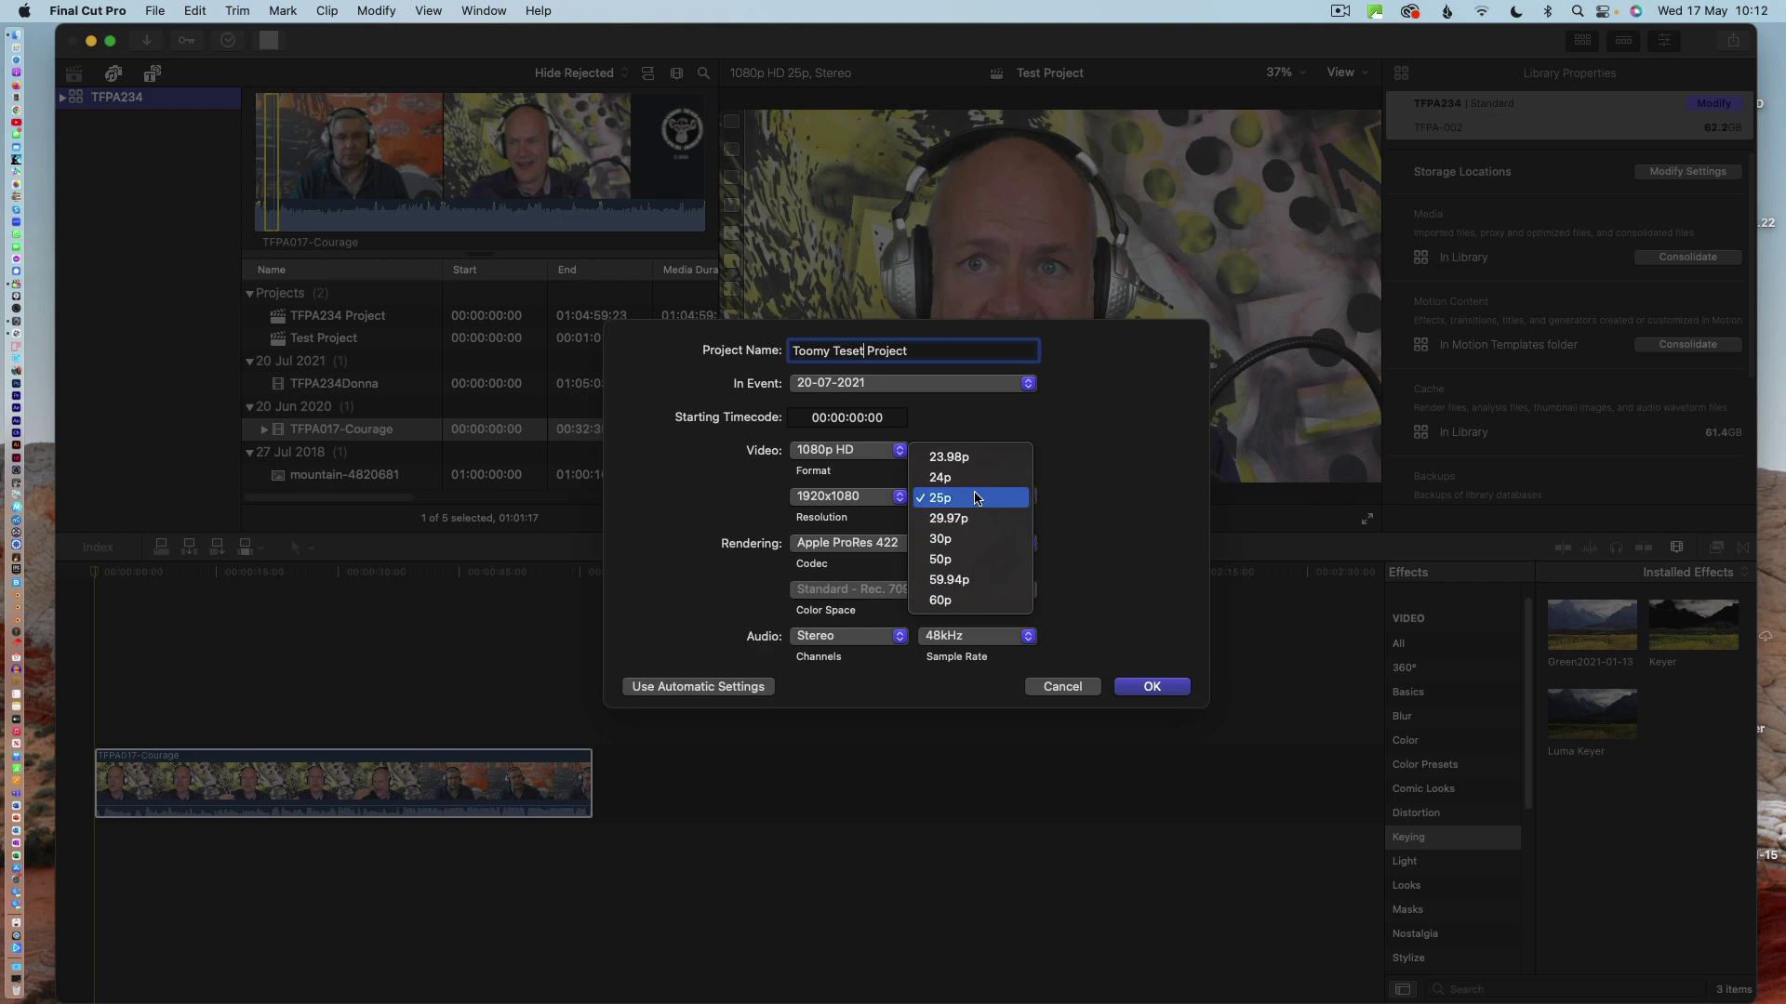
pyautogui.click(963, 499)
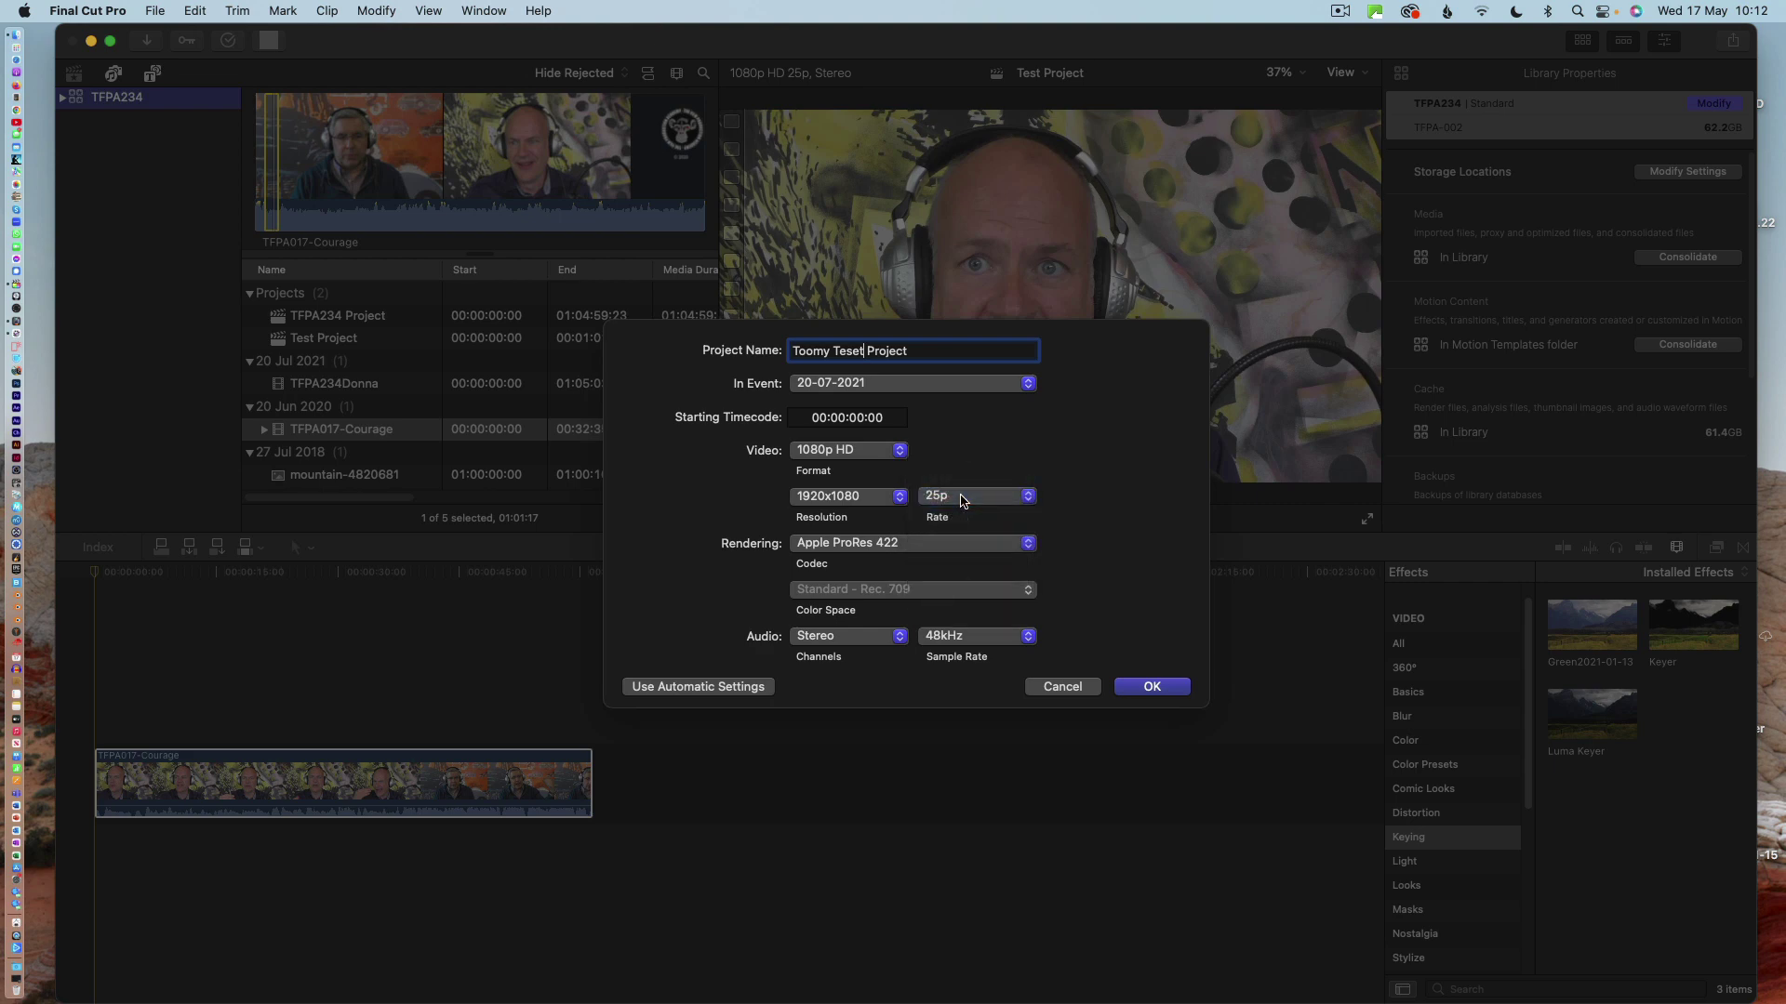
pyautogui.click(963, 499)
pyautogui.click(963, 500)
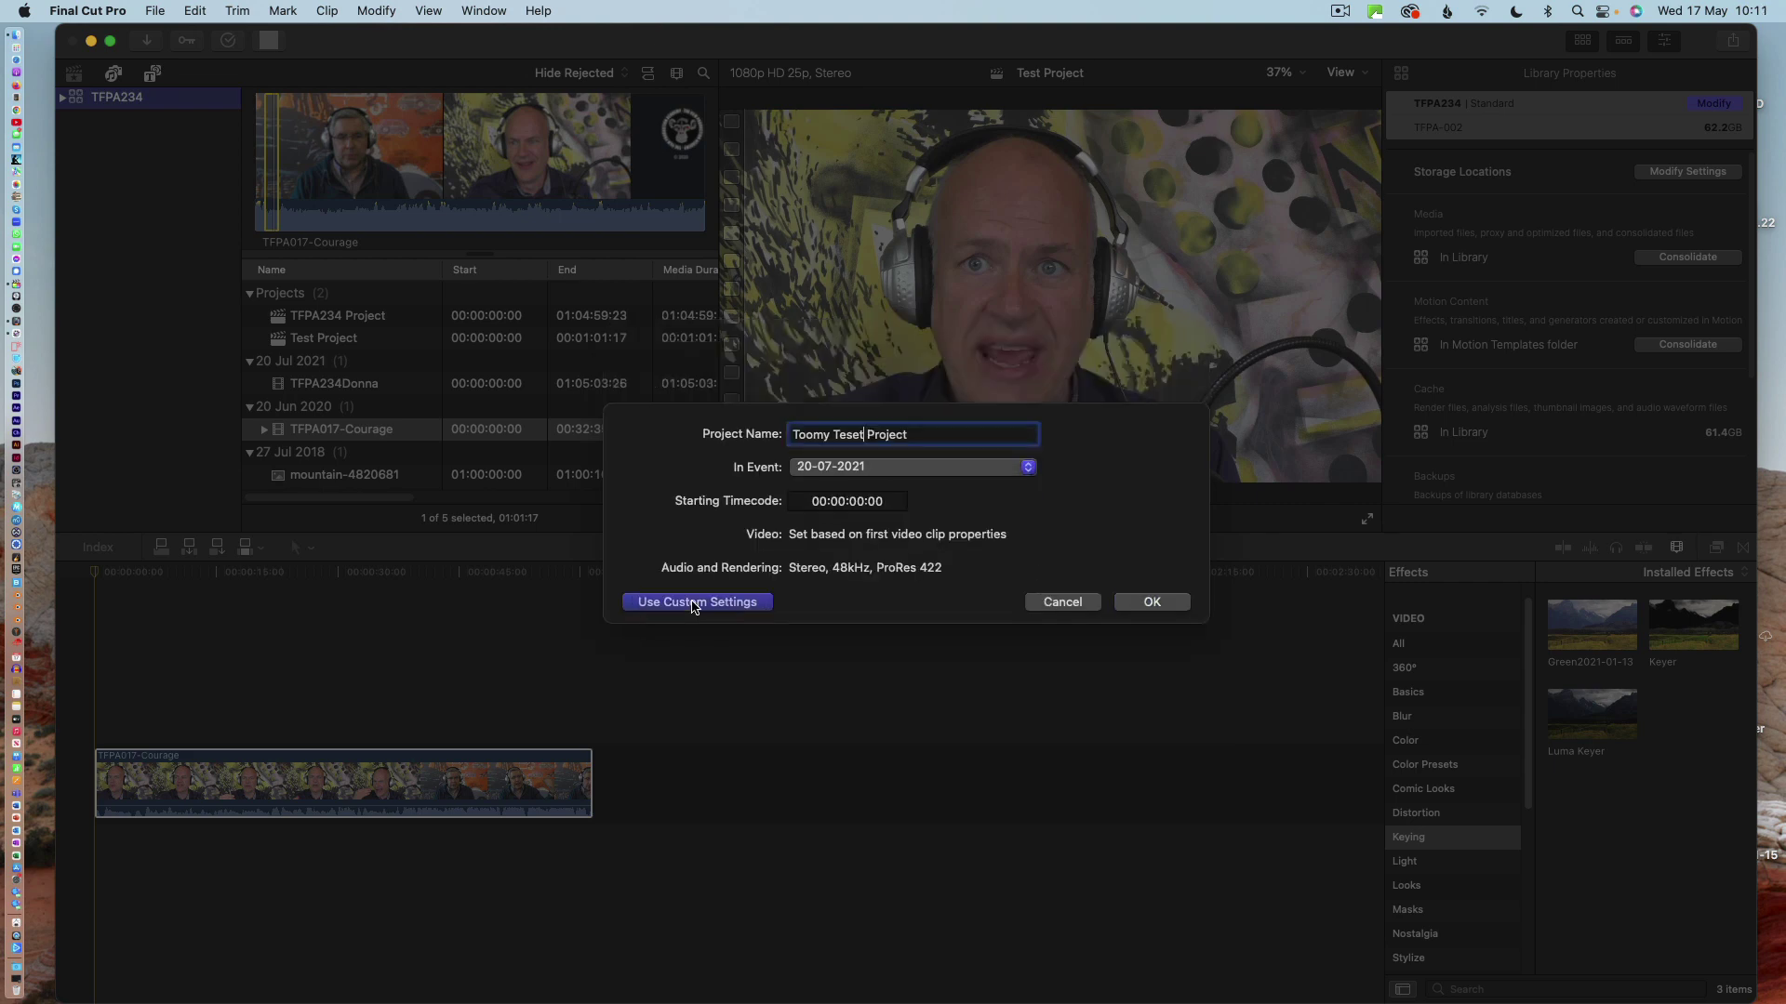
pyautogui.click(697, 601)
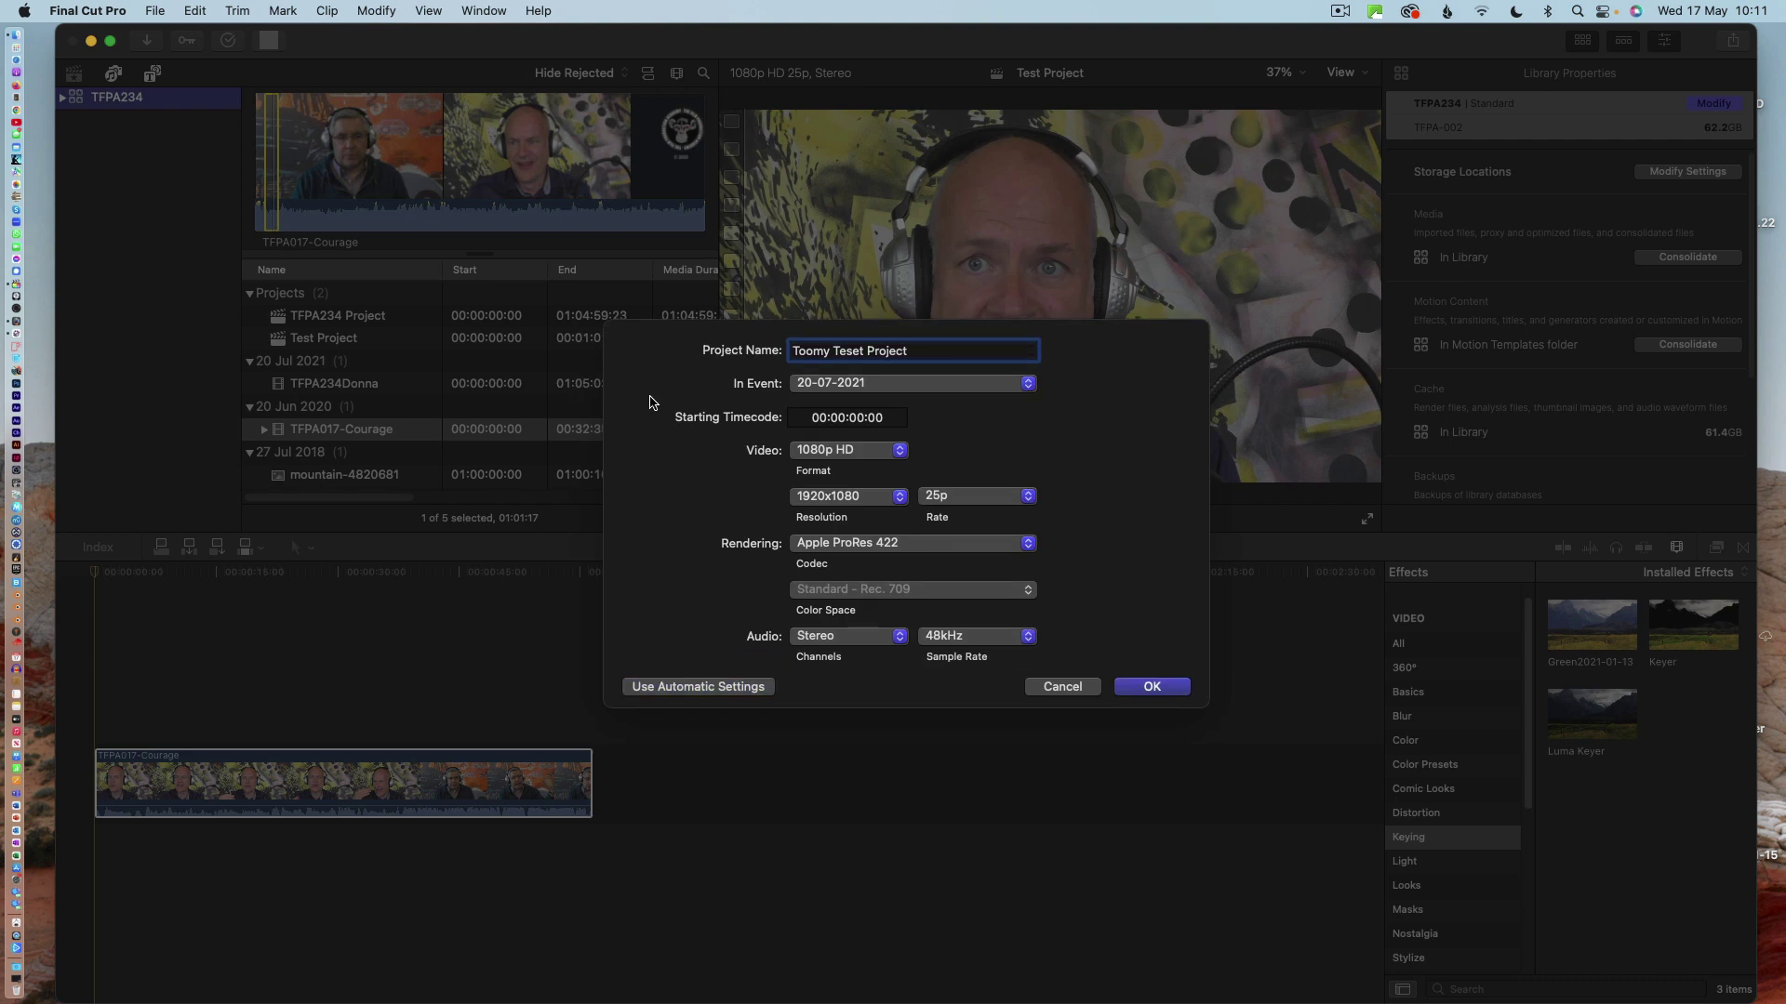
pyautogui.click(975, 497)
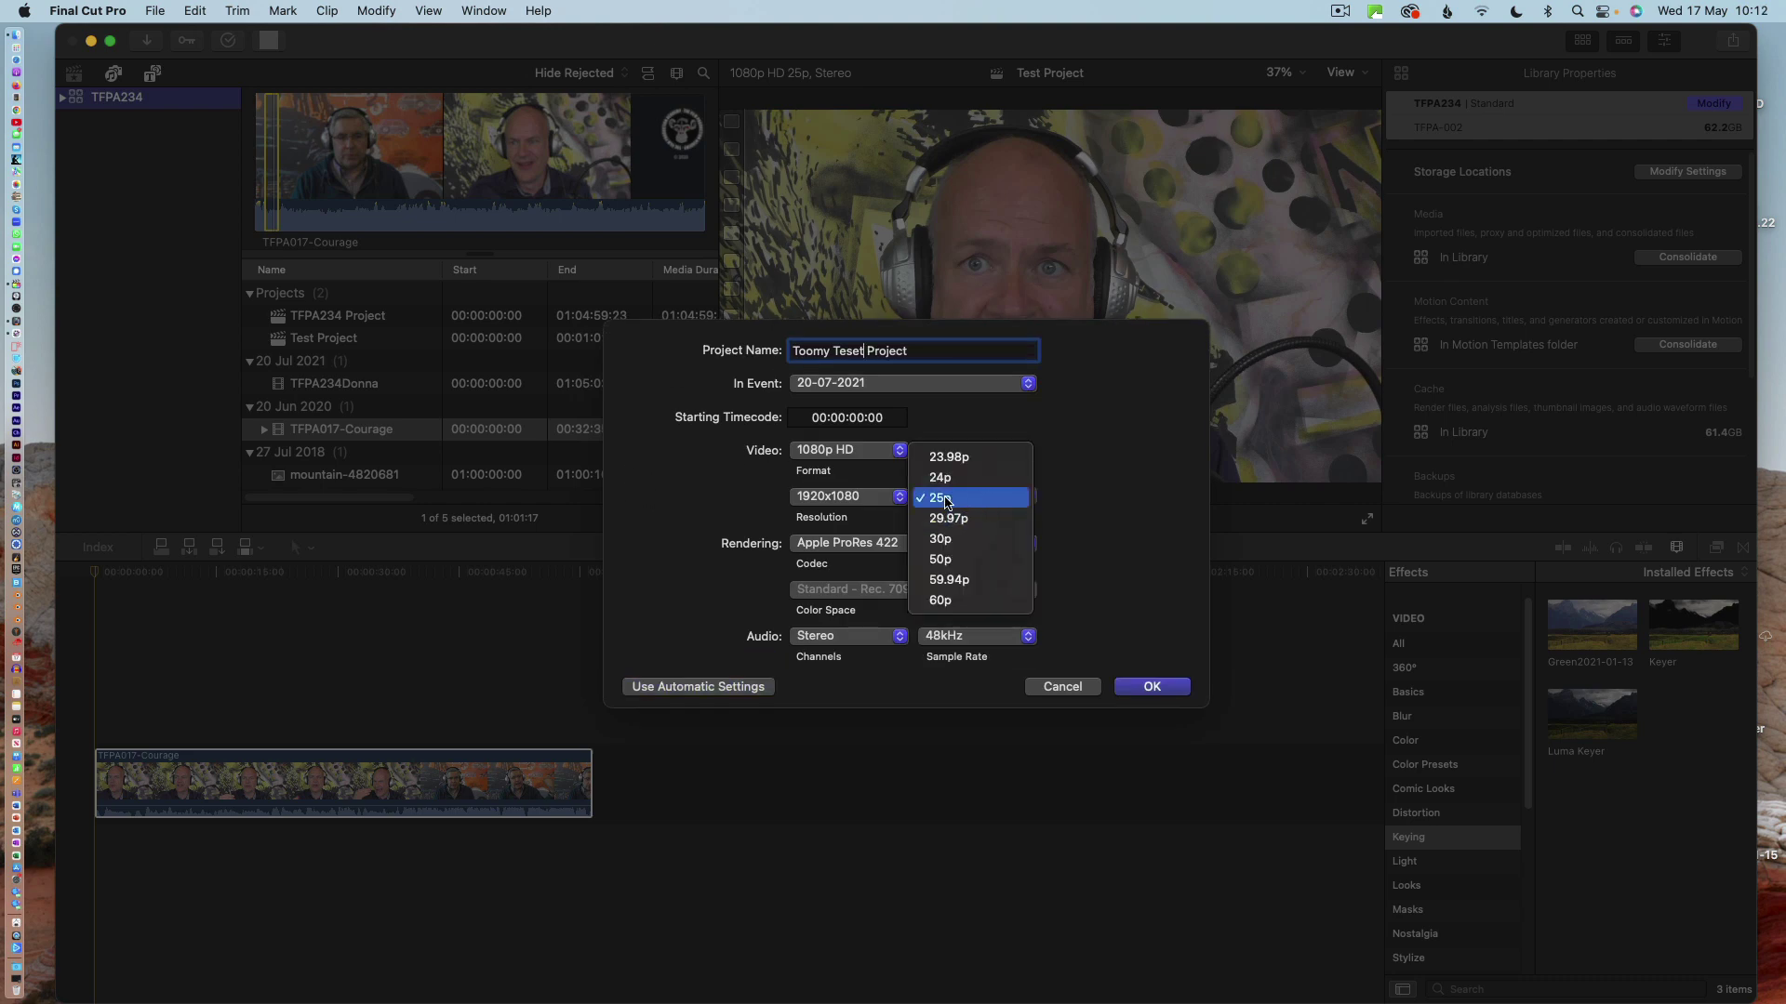
pyautogui.click(961, 499)
pyautogui.click(962, 502)
pyautogui.click(962, 500)
pyautogui.click(1151, 686)
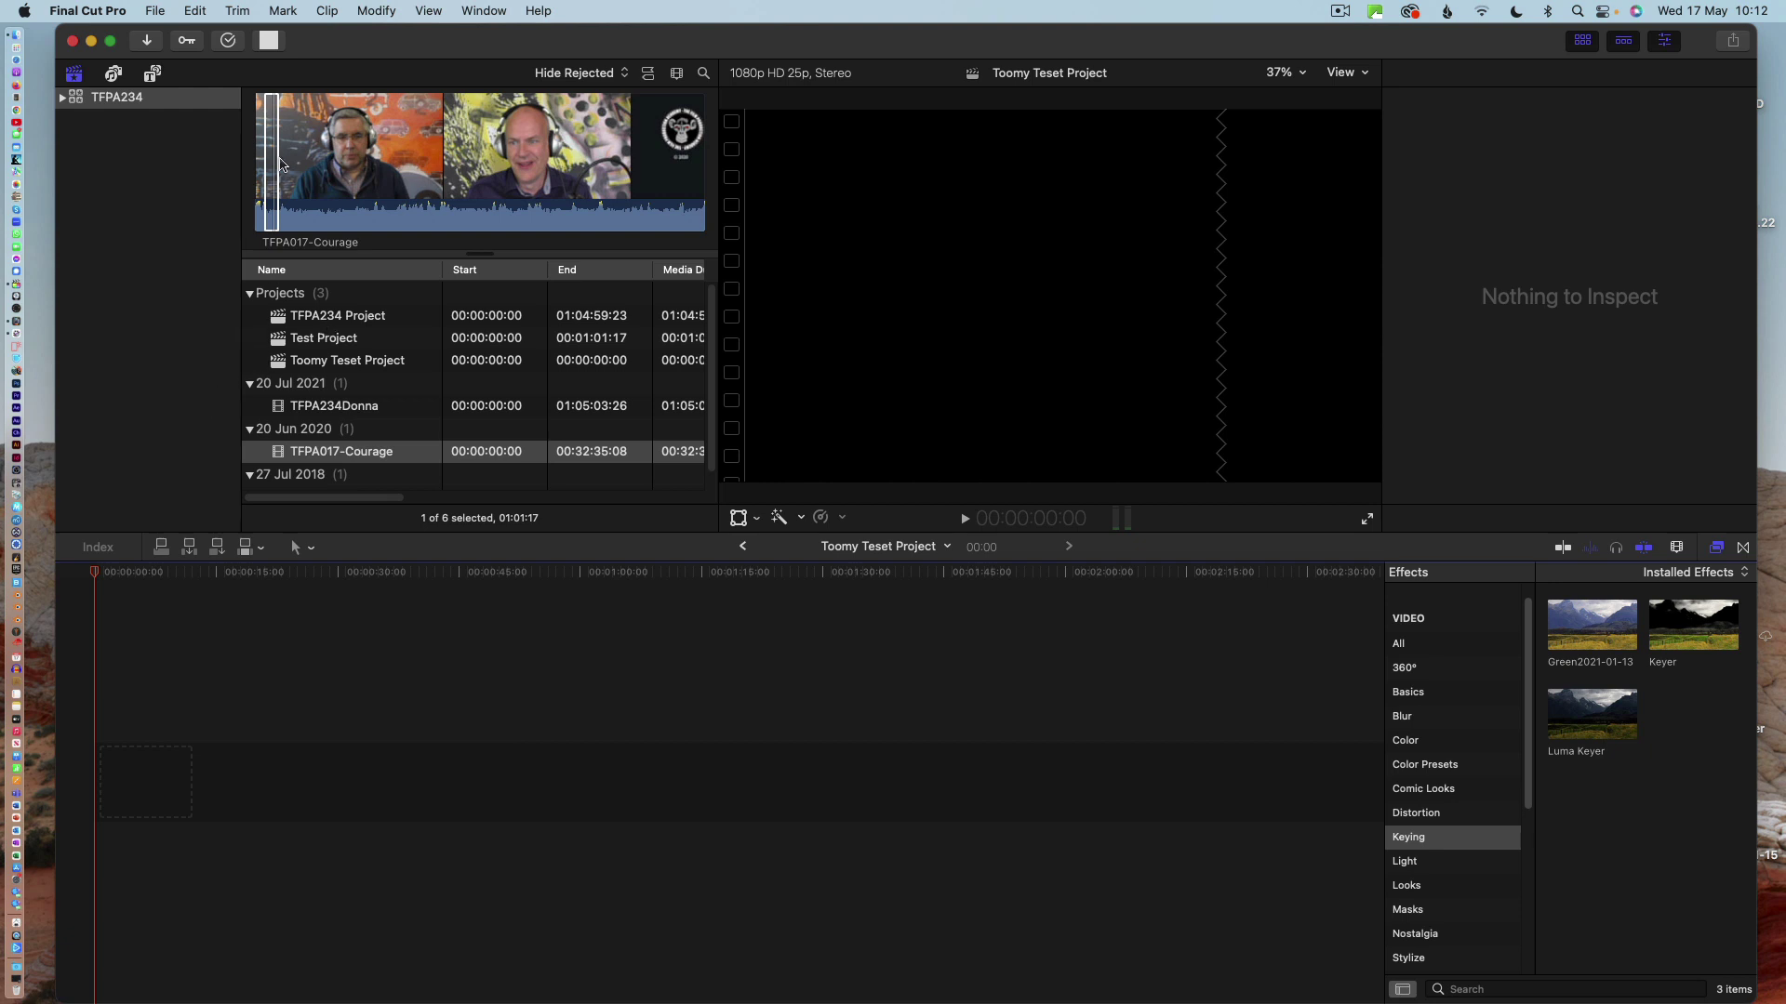
# - Add the TFPA017-Courage clip to the timeline, preview playback, and go to Send to Compressor
pyautogui.moveTo(270, 151); pyautogui.dragTo(99, 786)
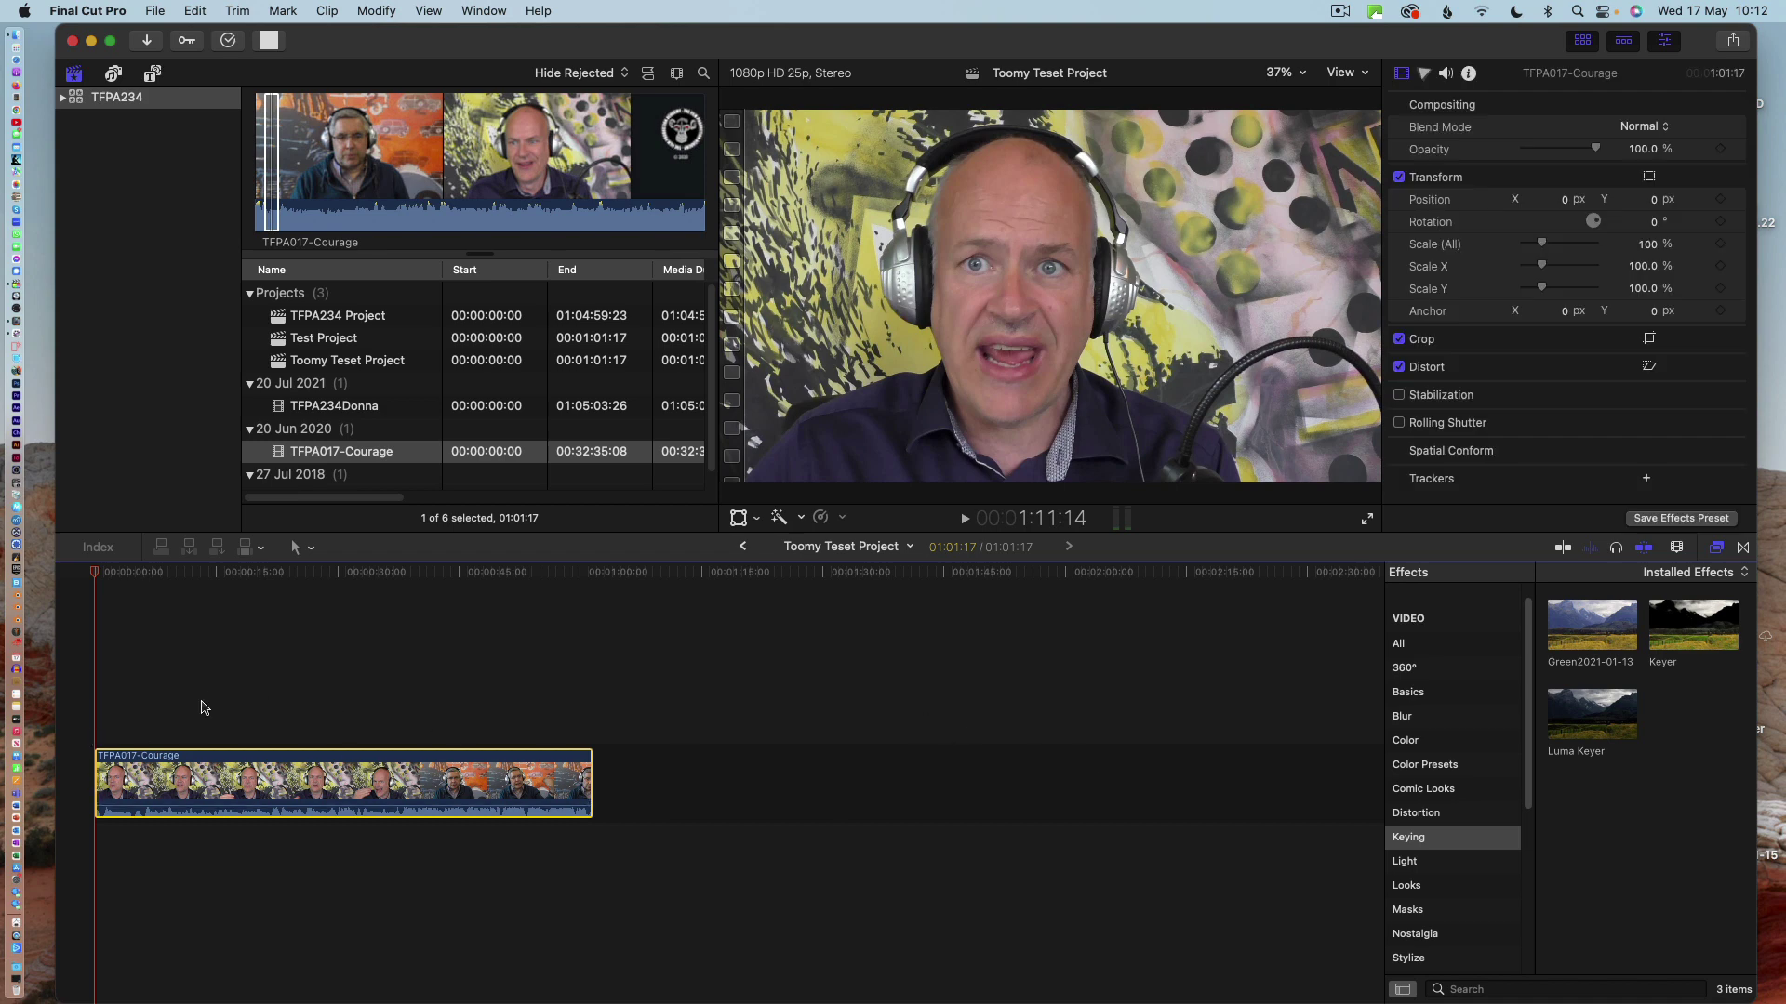
pyautogui.press('space')
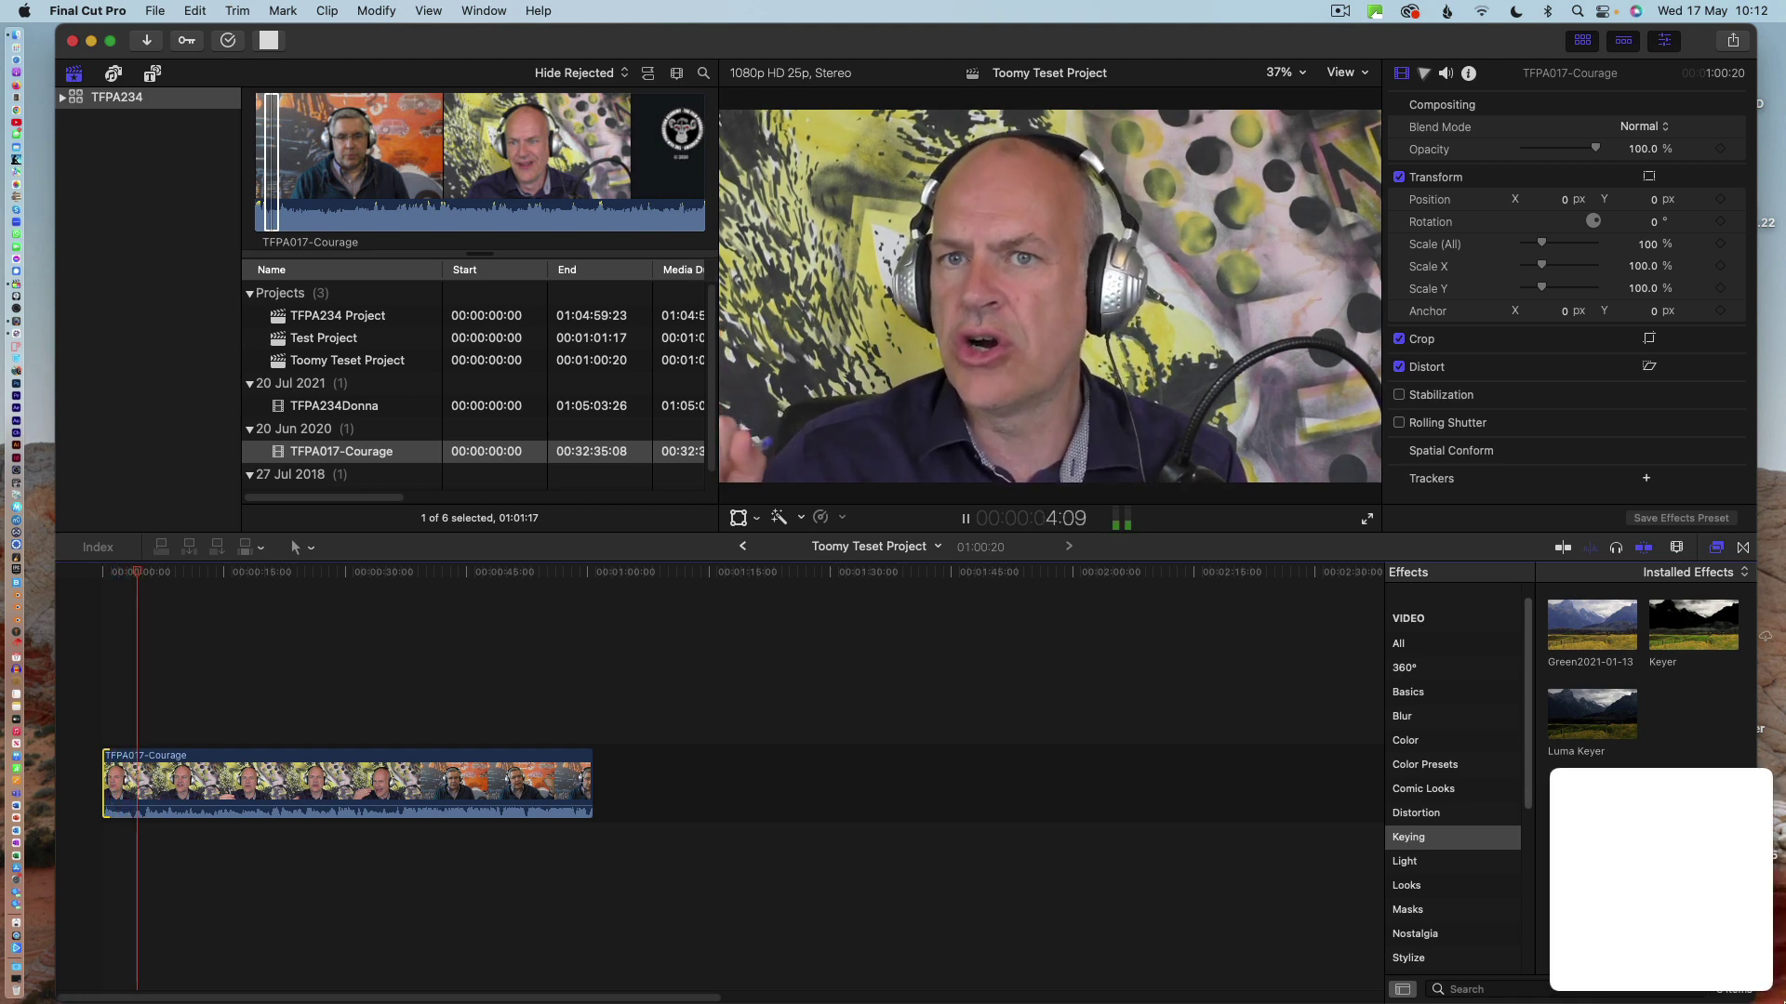
pyautogui.press('space')
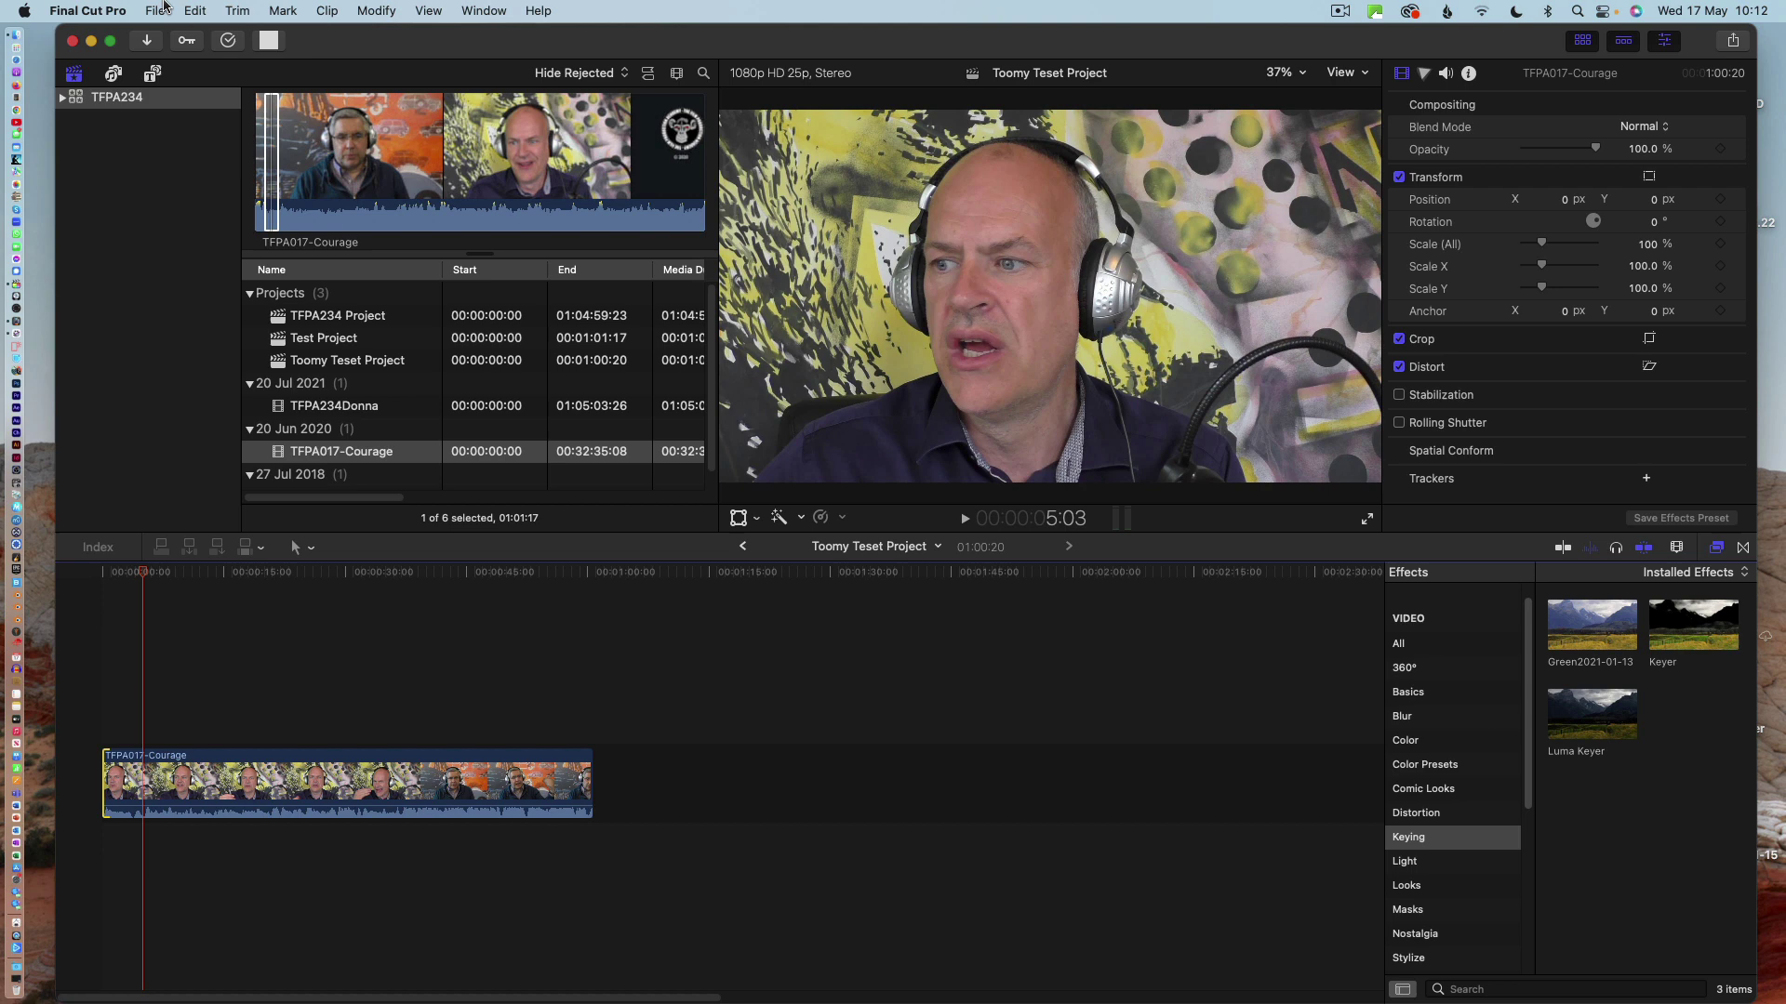
pyautogui.click(156, 11)
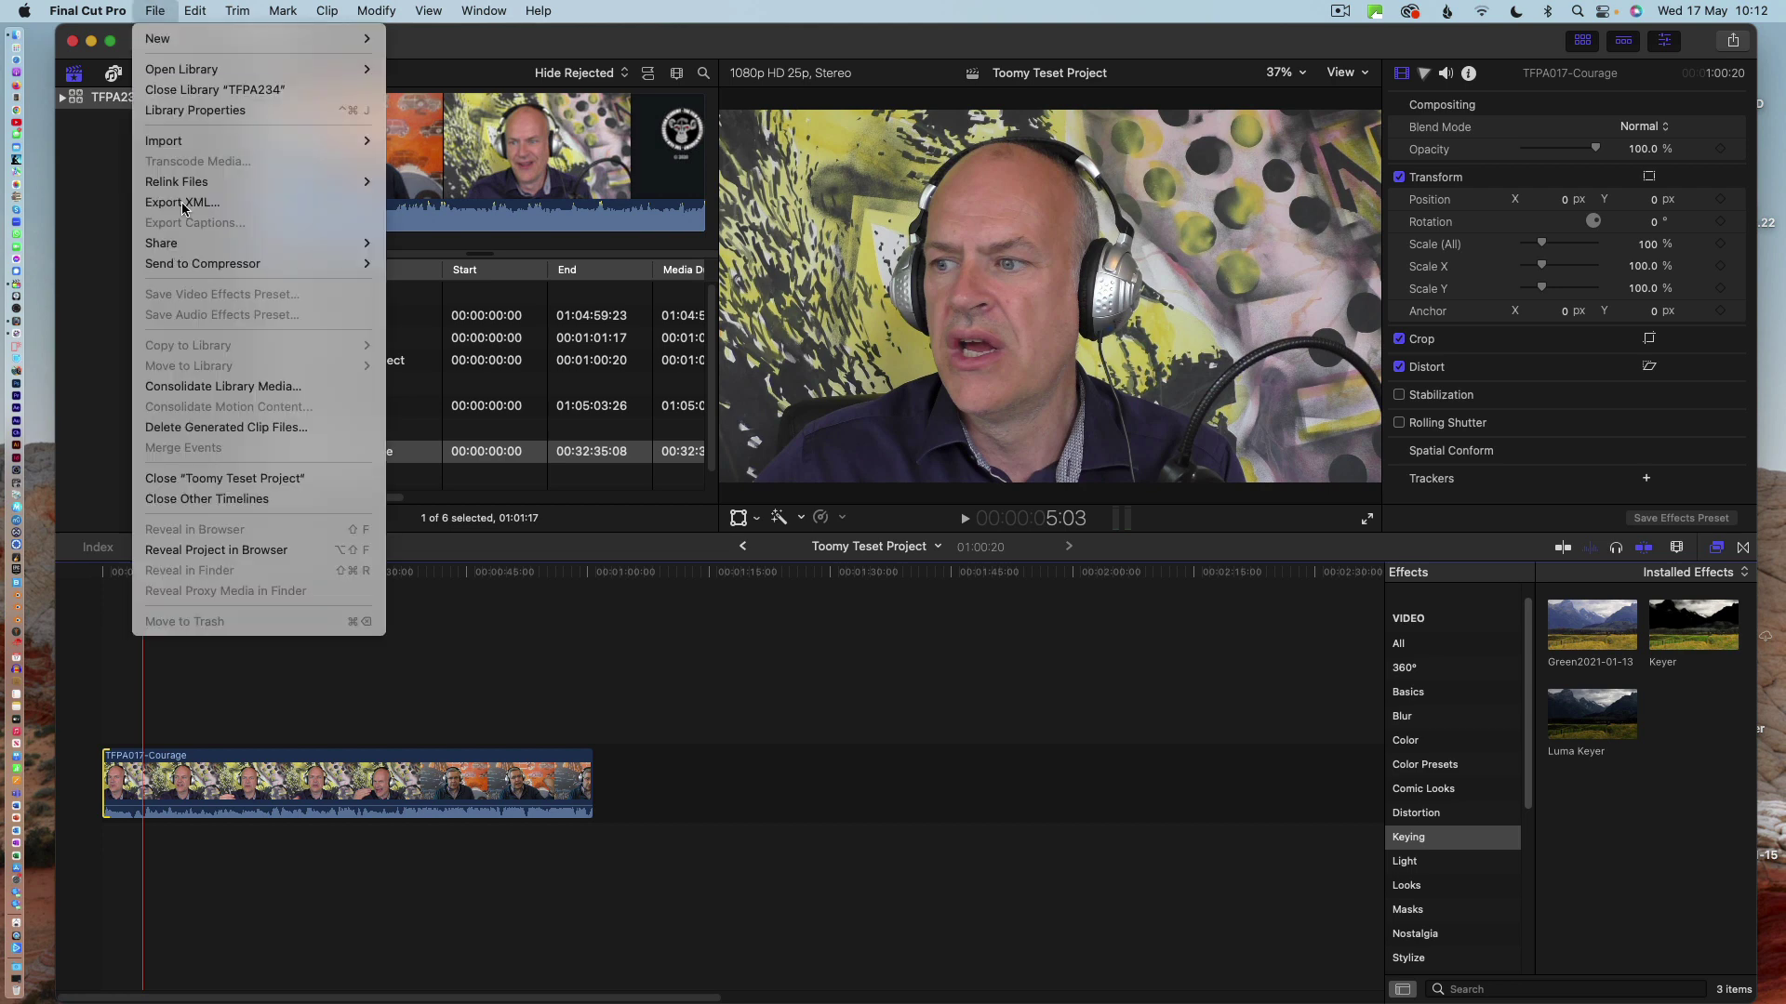
pyautogui.moveTo(185, 270)
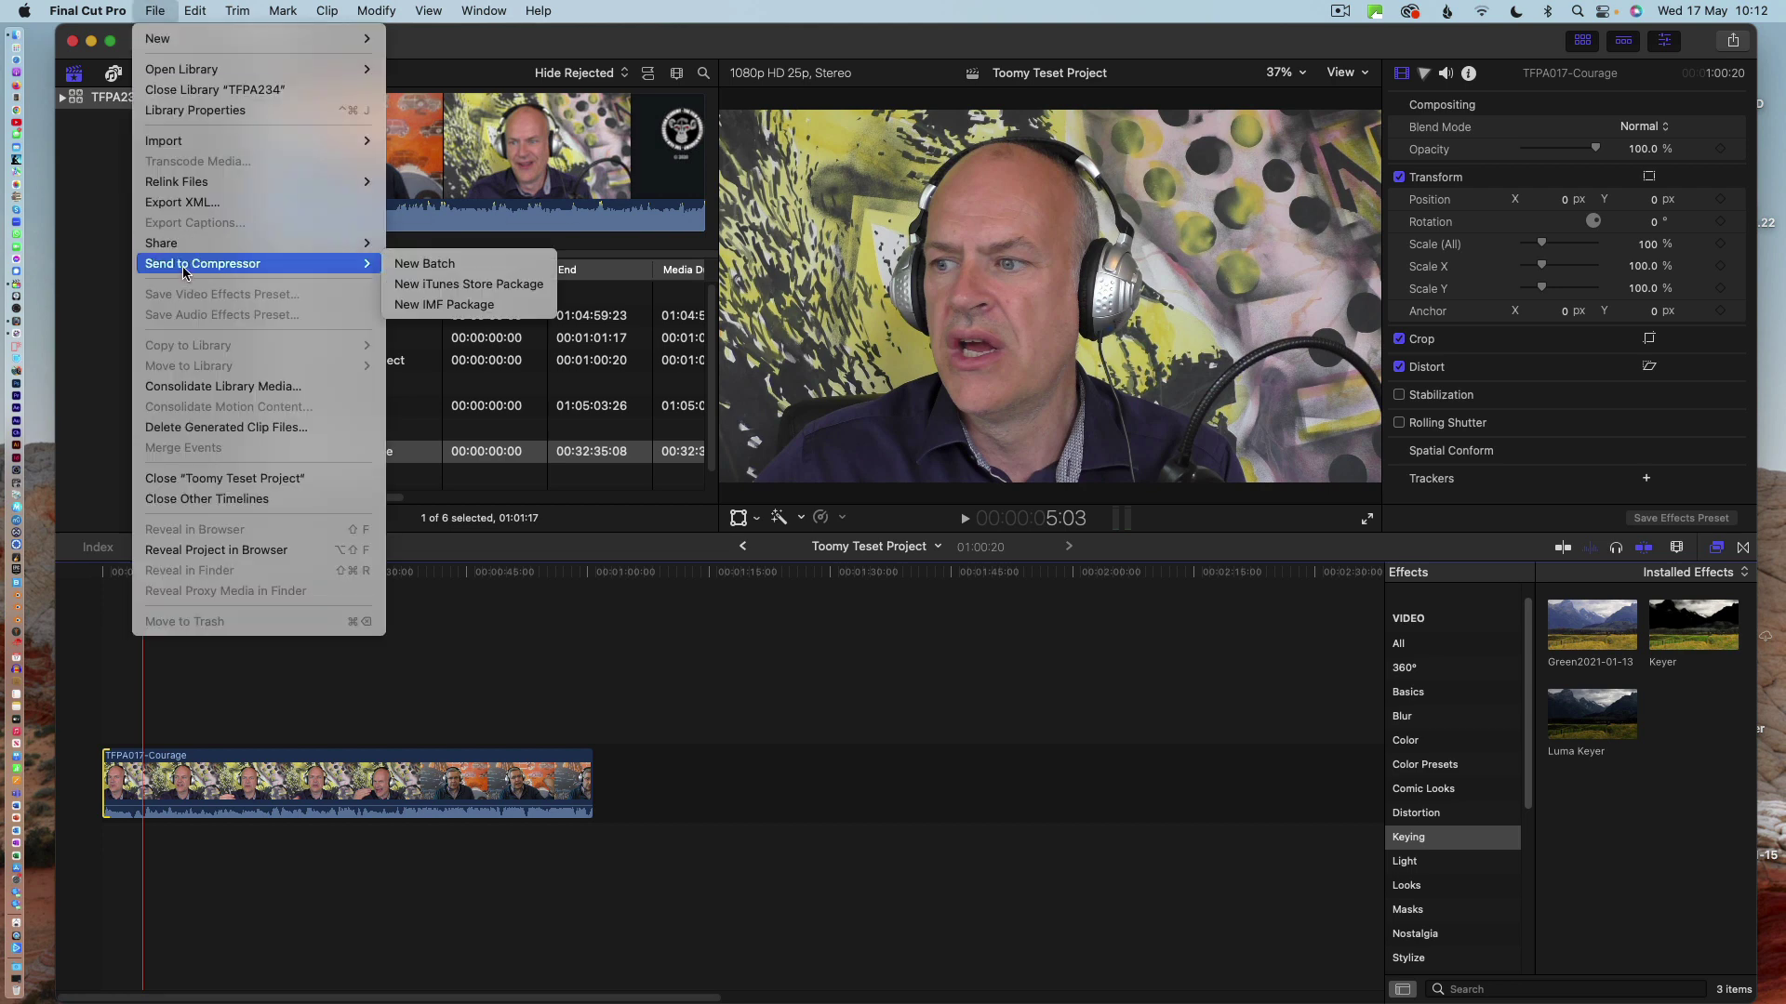
# - Send the project to a new Compressor batch with the AVC Intra 100 MXF setting
pyautogui.click(456, 270)
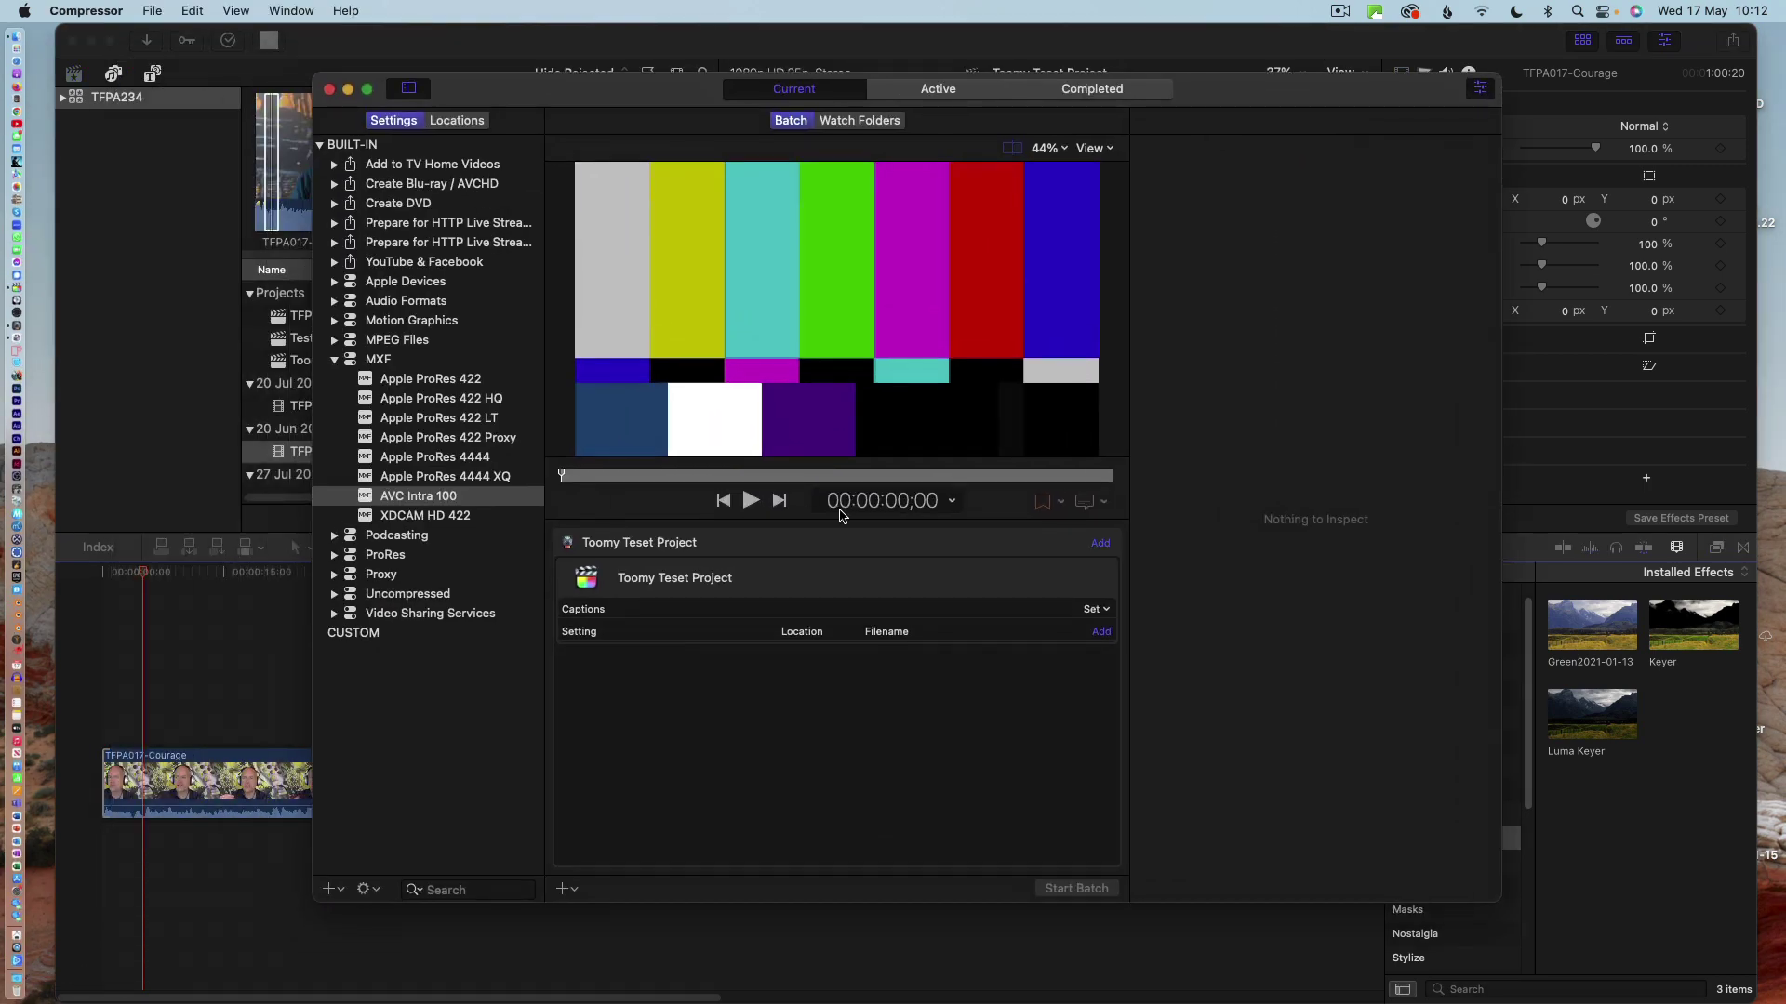
pyautogui.click(1101, 632)
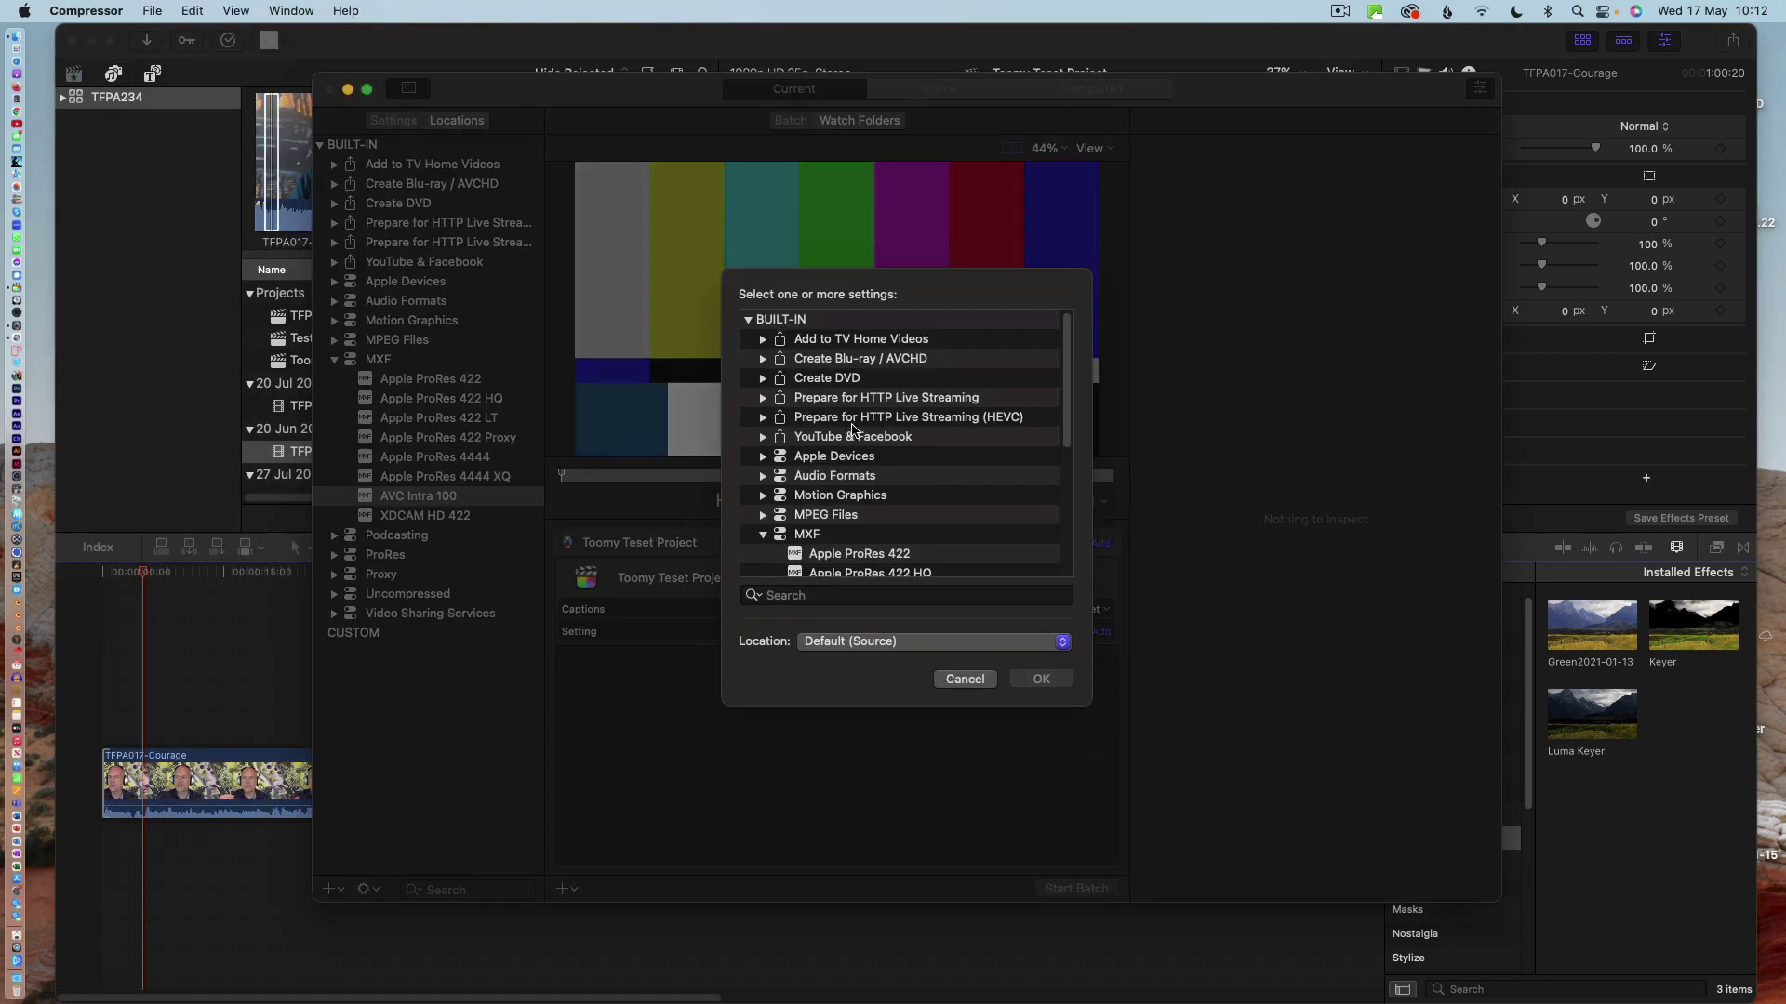
pyautogui.moveTo(1065, 397); pyautogui.dragTo(1064, 507)
pyautogui.click(837, 465)
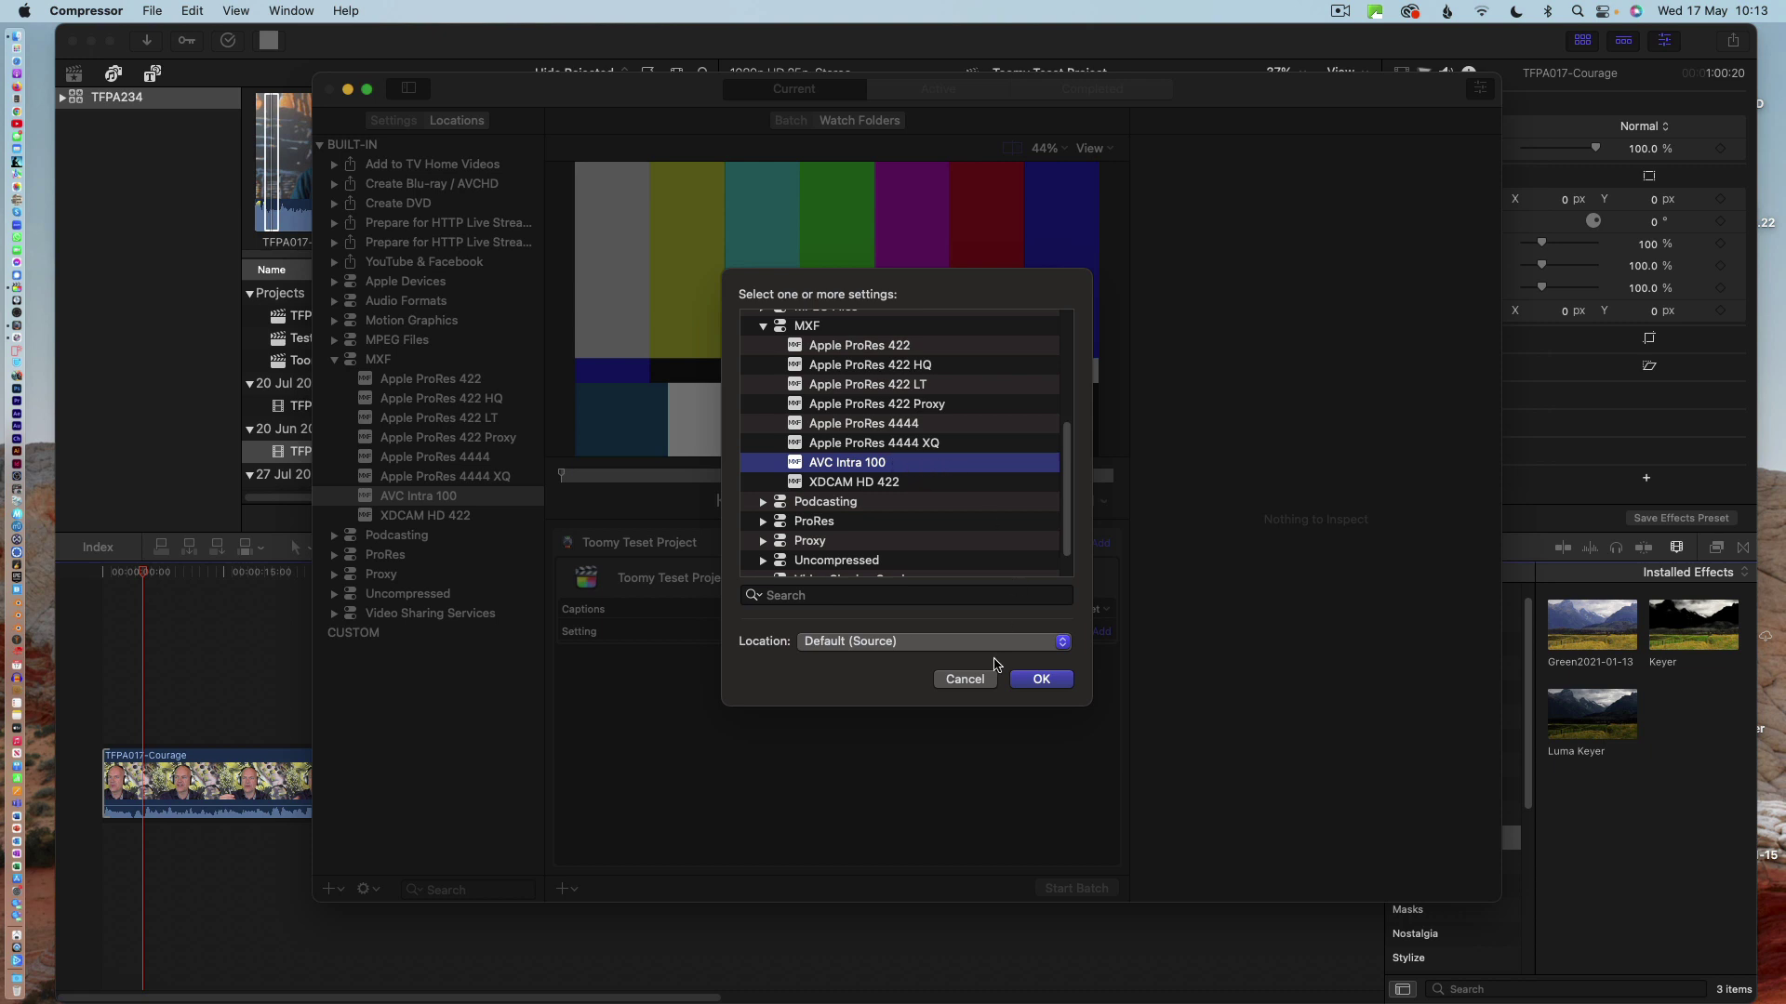
# - Save the AVC Intra 100 output to the TFPA-Test2023-05-17 folder and add it to the batch
pyautogui.click(917, 641)
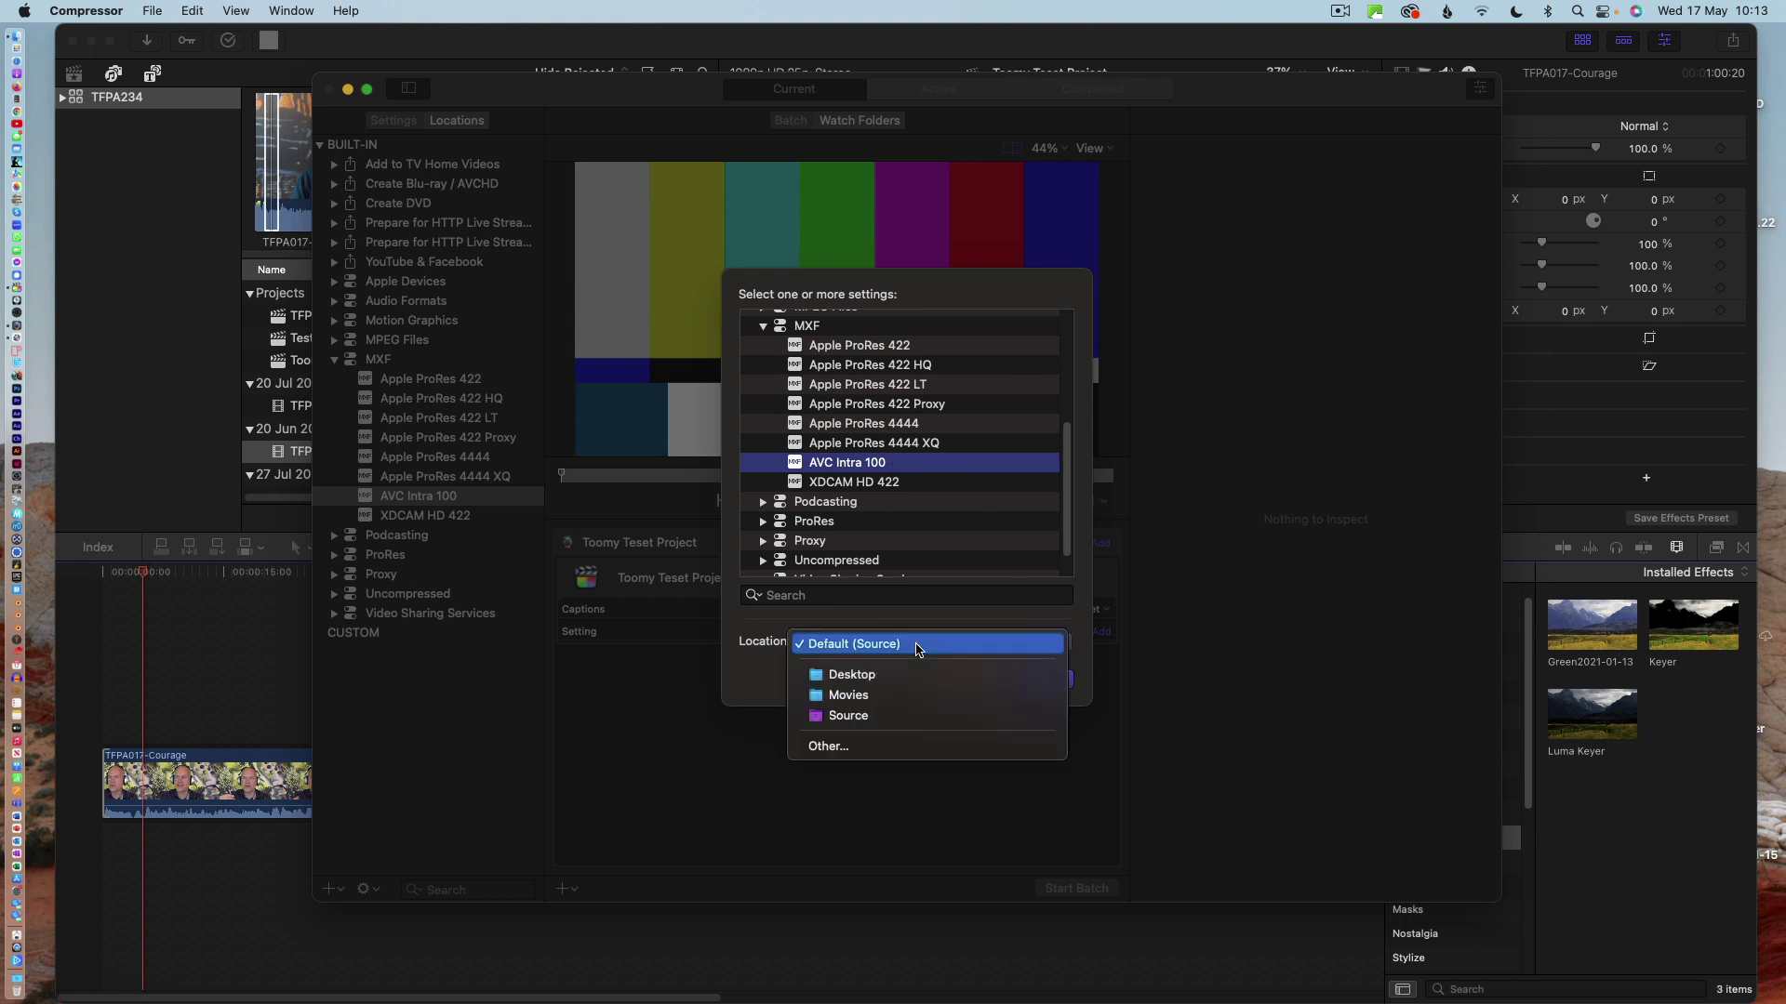
pyautogui.click(824, 747)
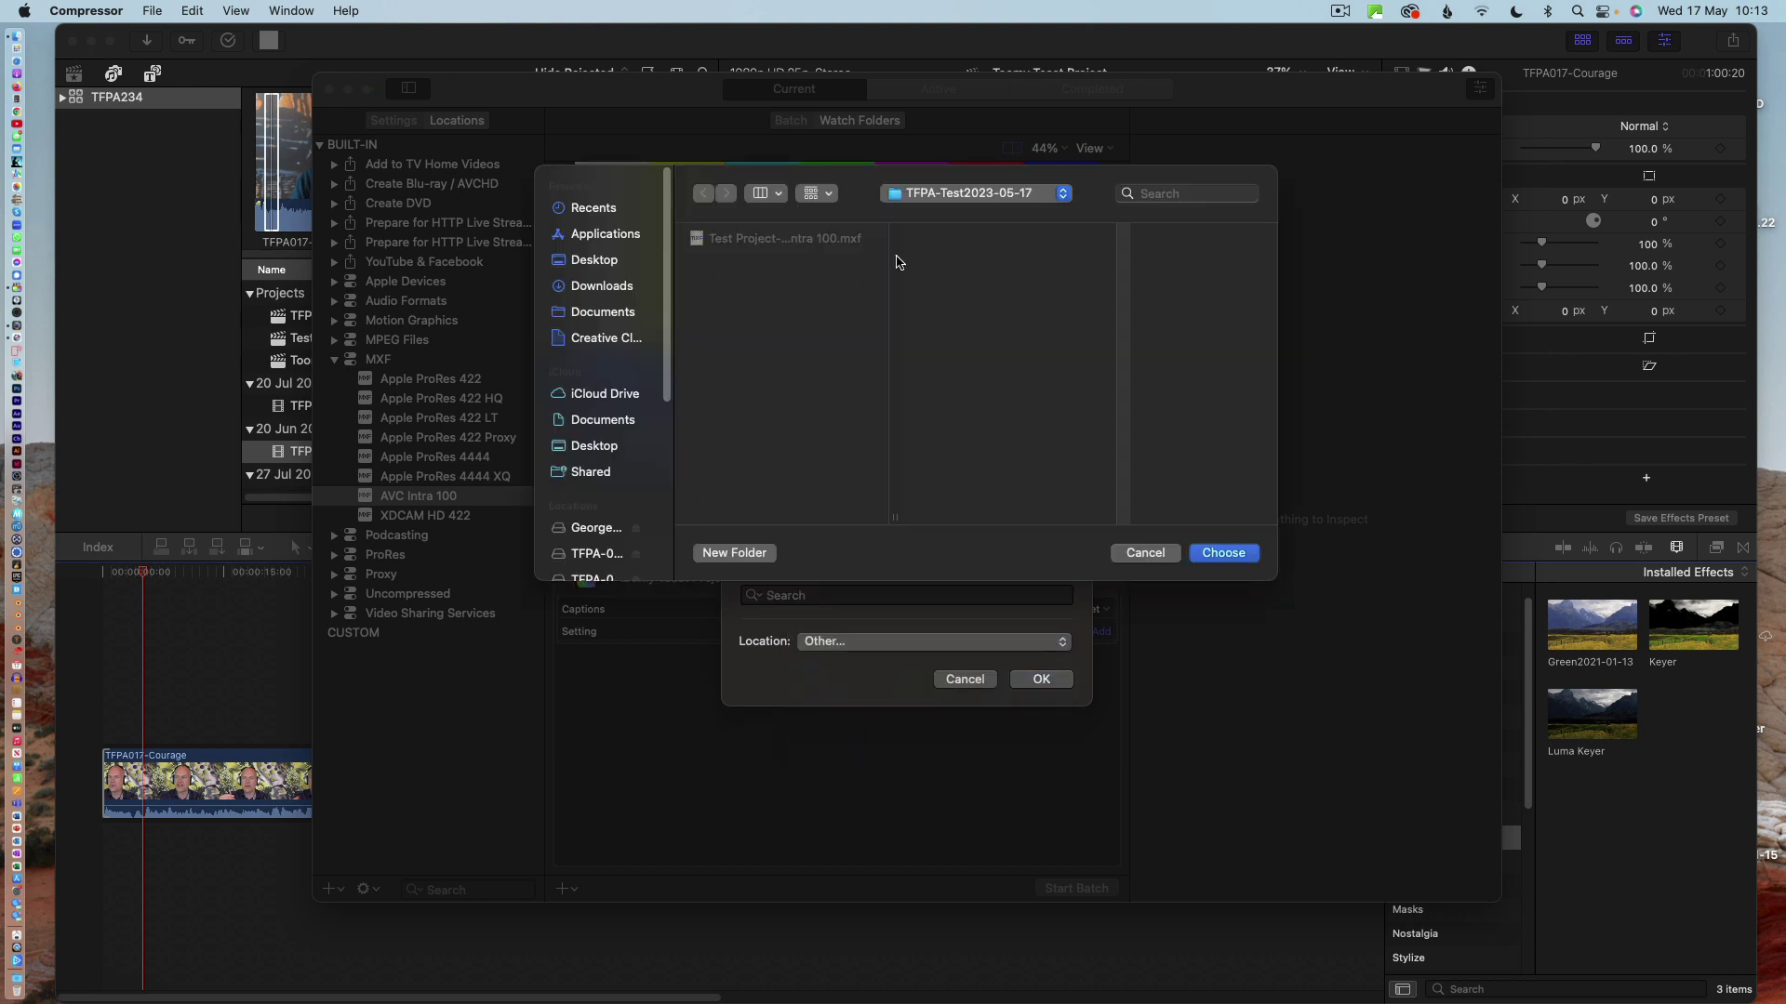
pyautogui.click(1224, 555)
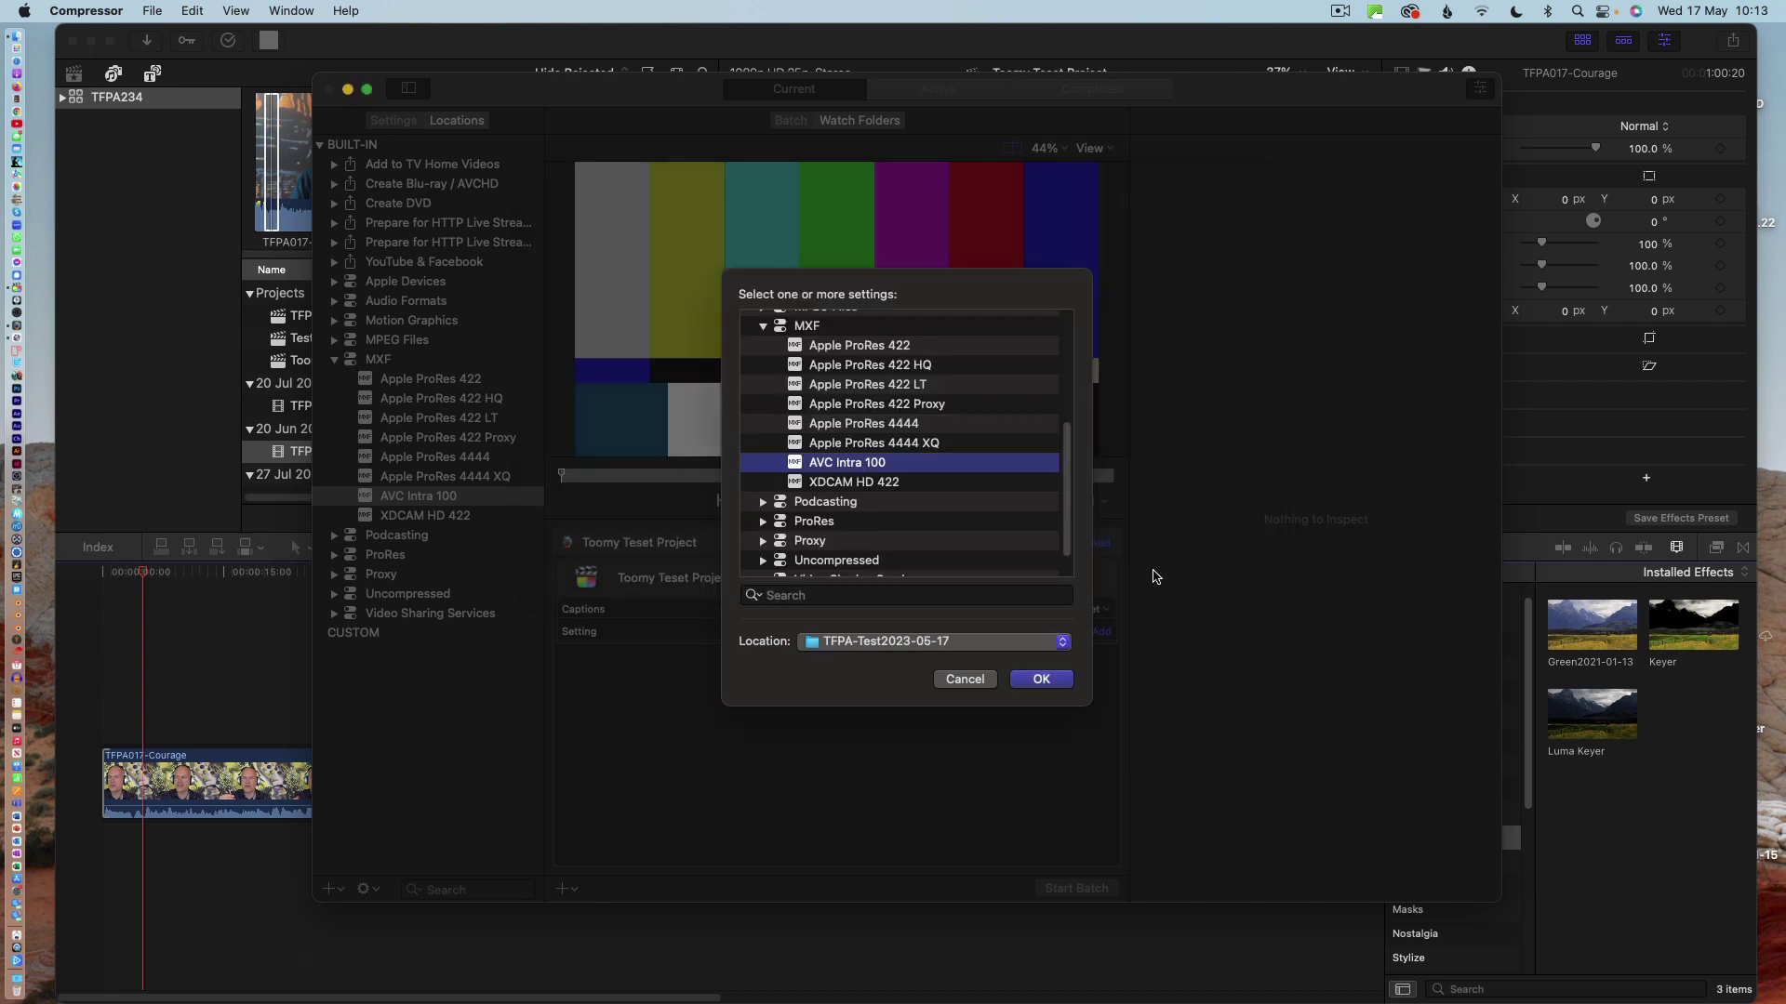
pyautogui.click(1041, 680)
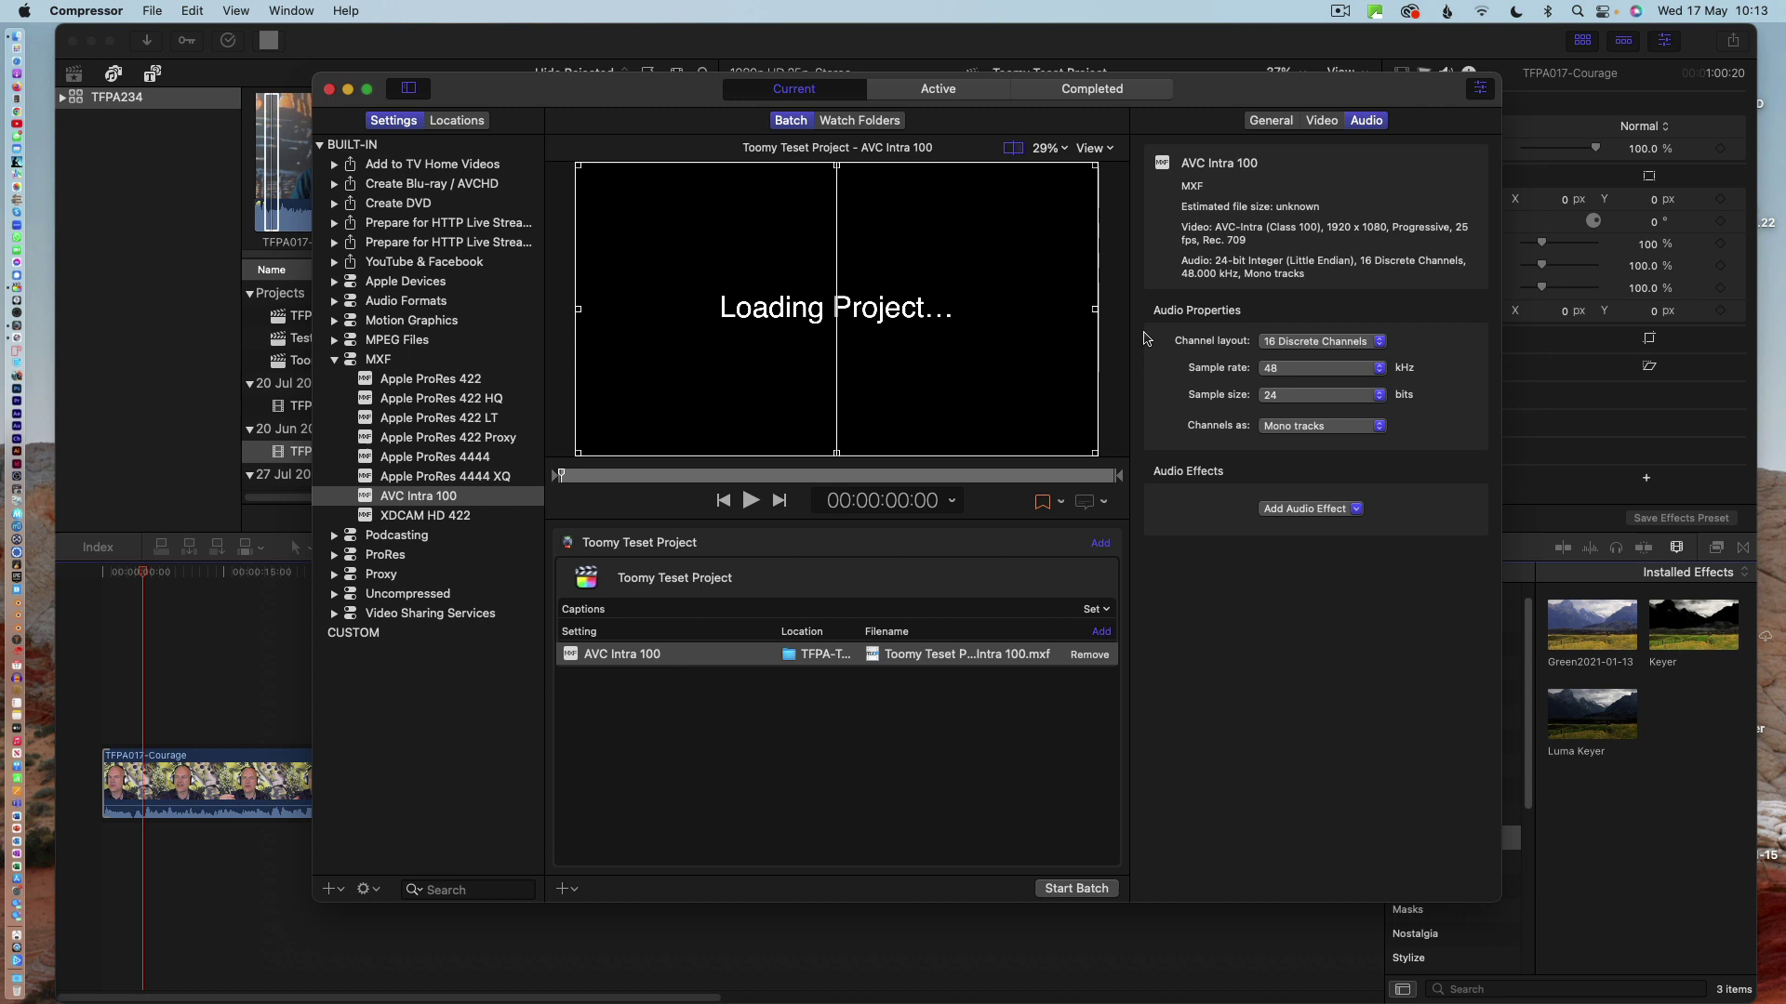
# - Set the output video to 25 fps, 1920 x 1080, with start timecode 00:00:00:00
pyautogui.click(1265, 124)
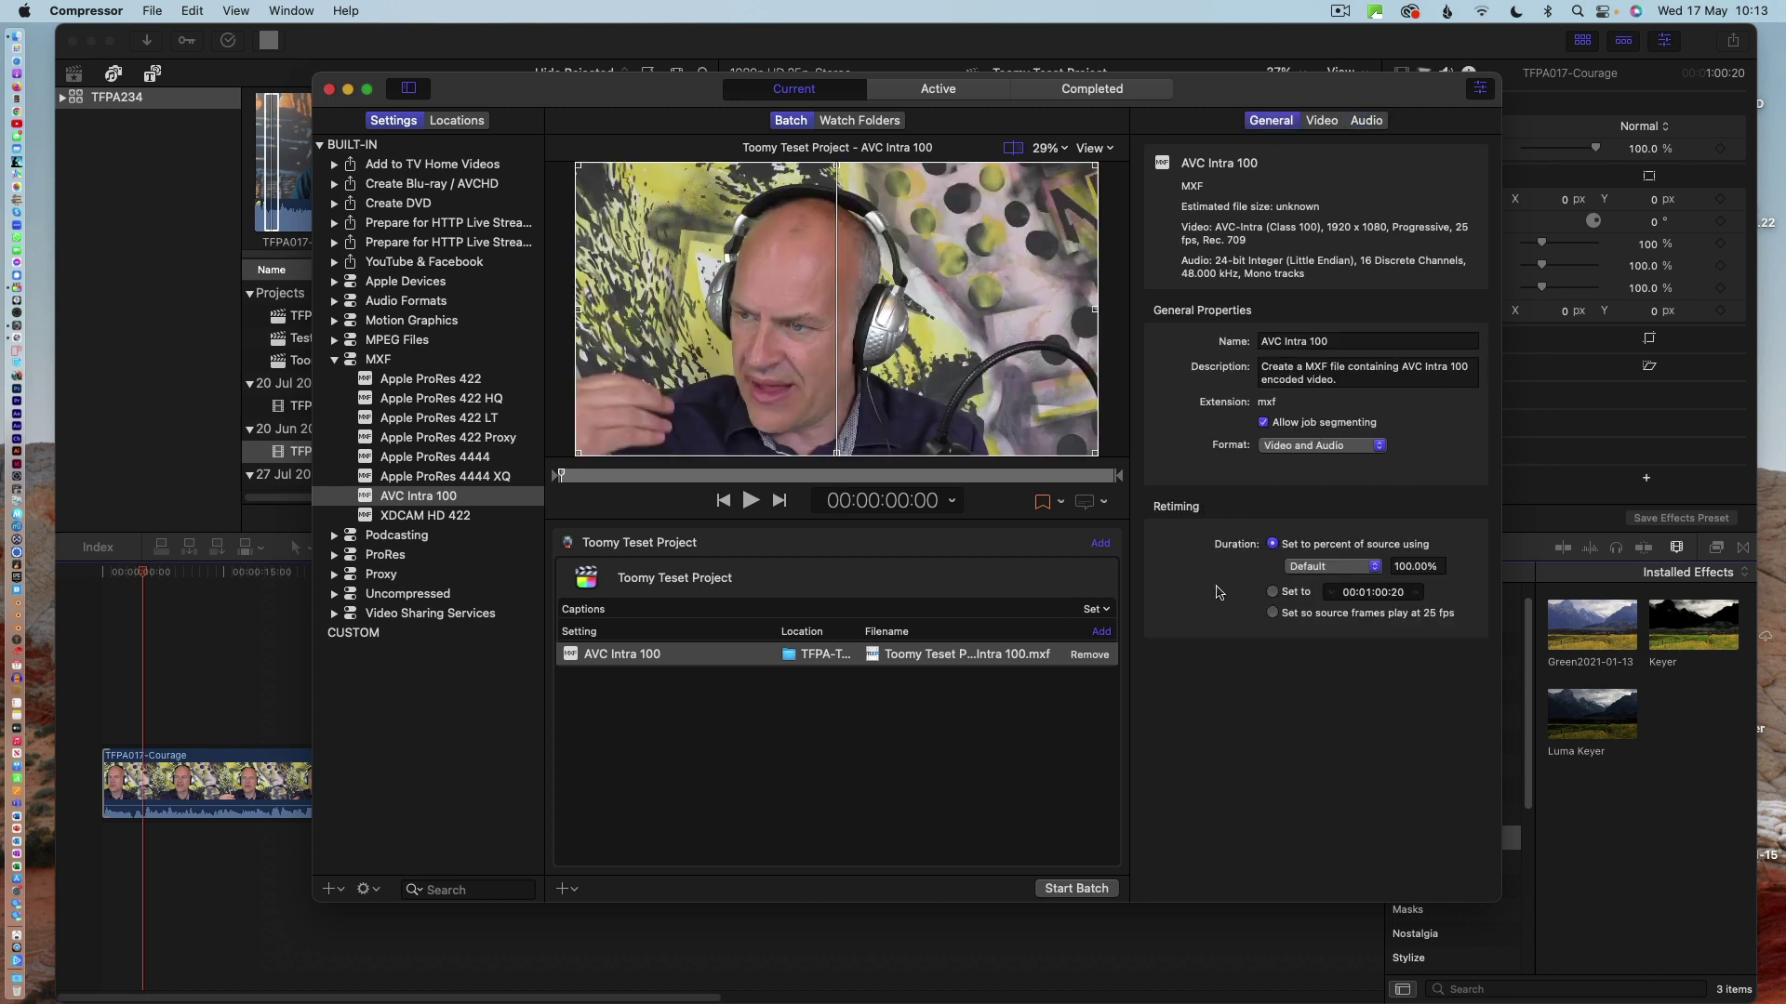
pyautogui.click(1320, 124)
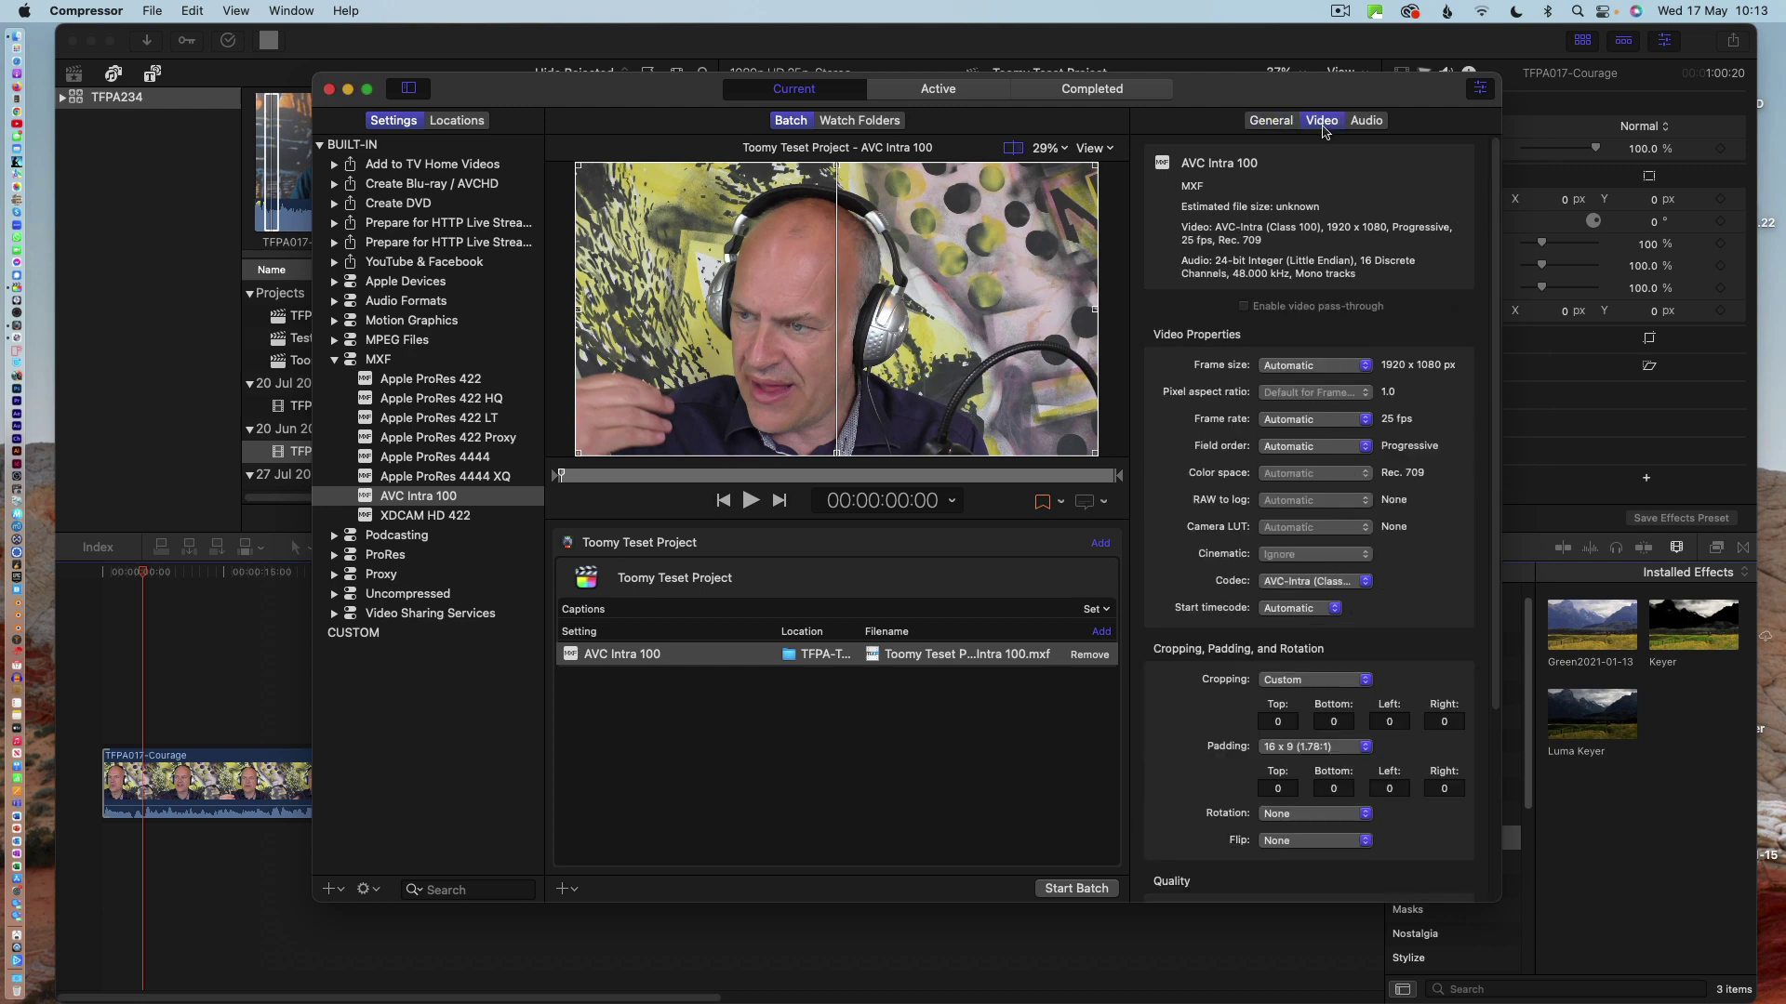
pyautogui.click(1345, 422)
pyautogui.click(1298, 495)
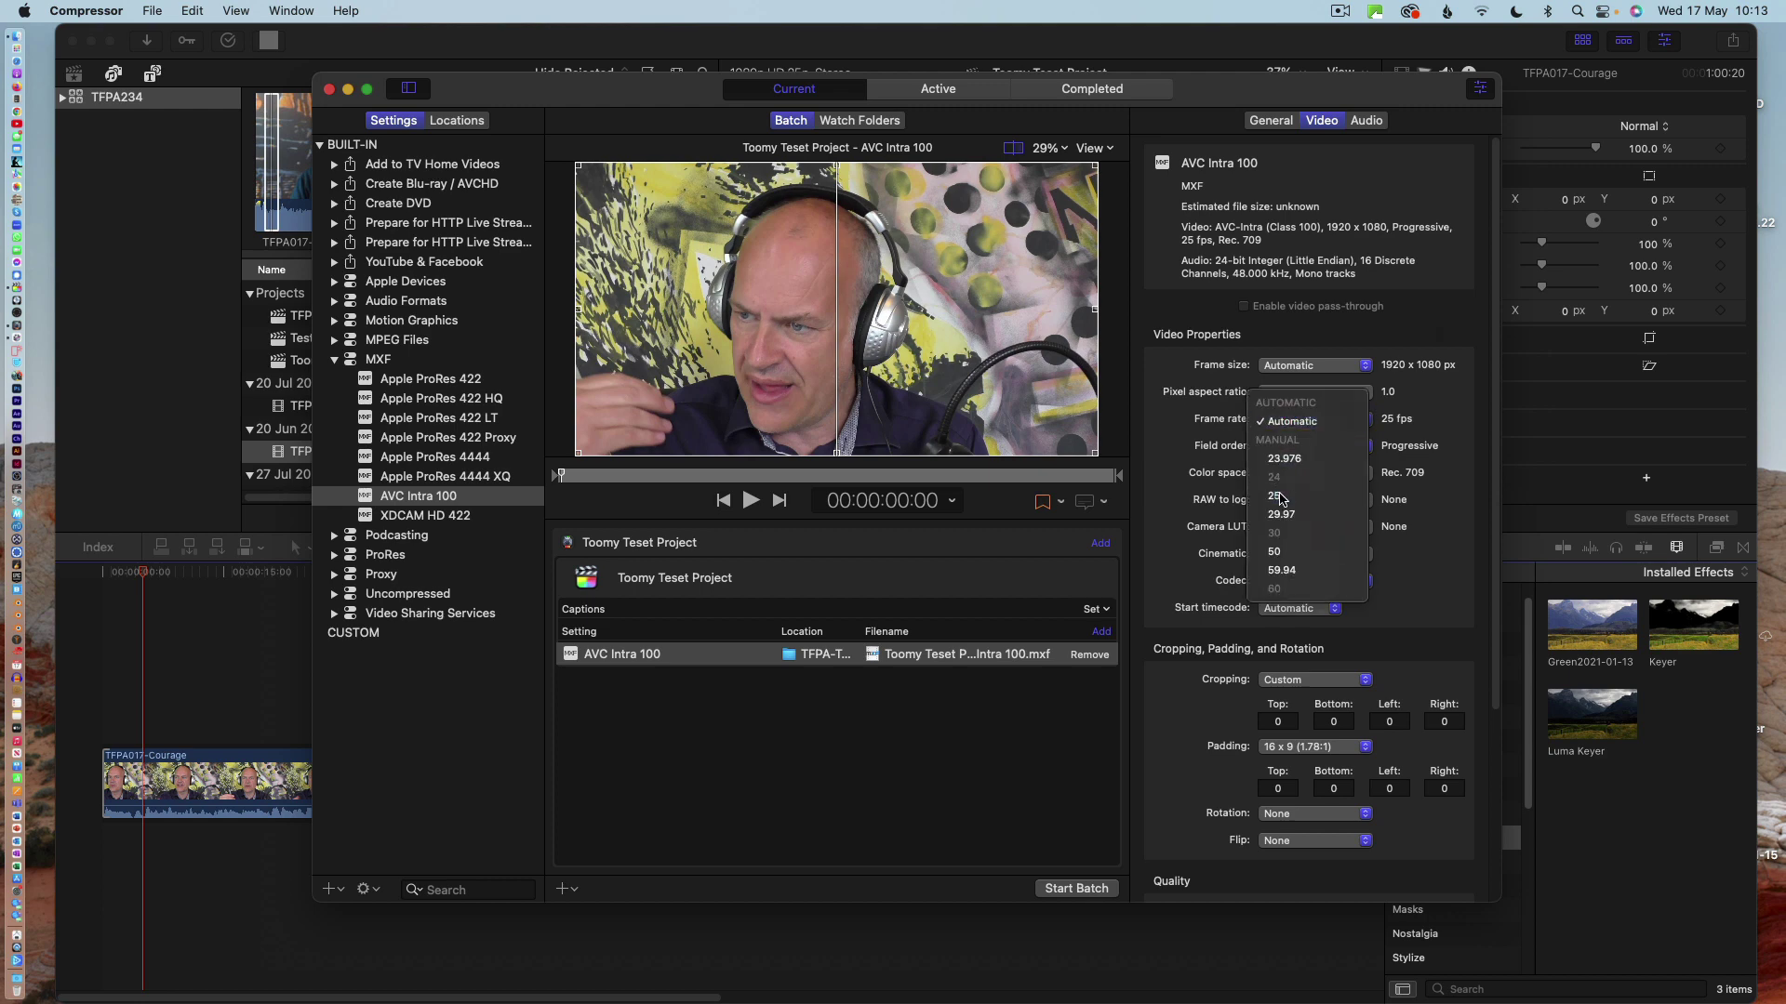
pyautogui.click(1307, 375)
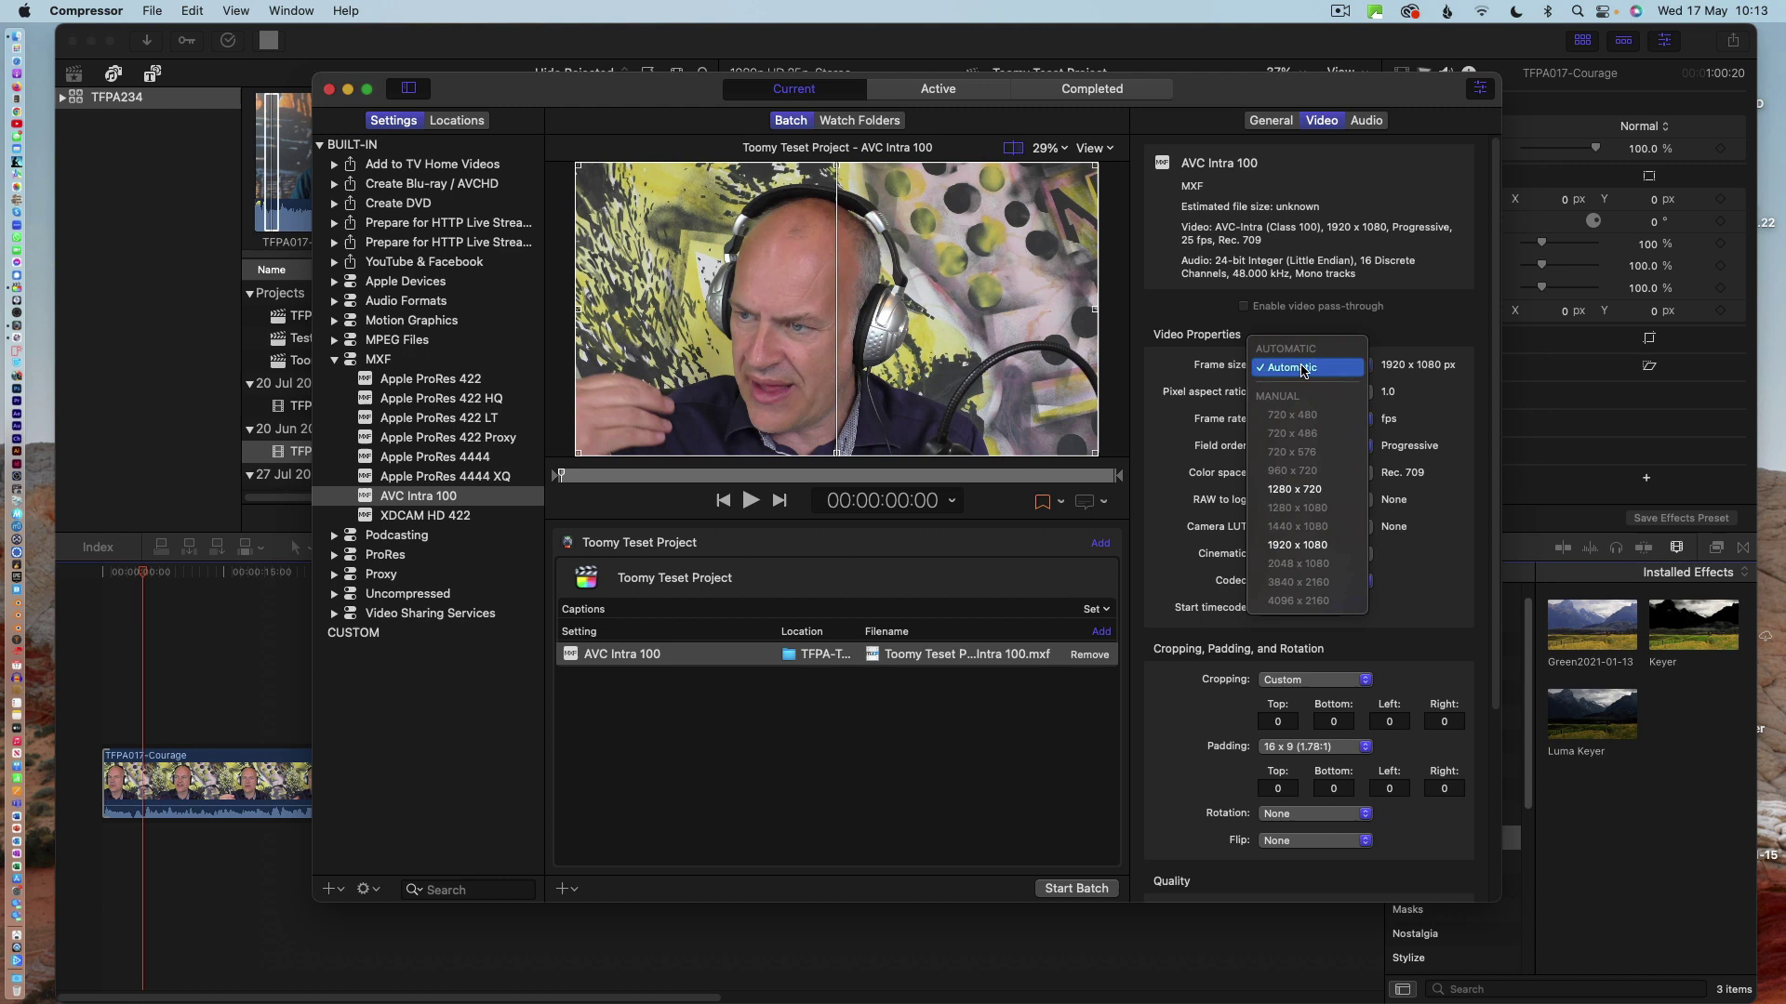
pyautogui.click(1297, 546)
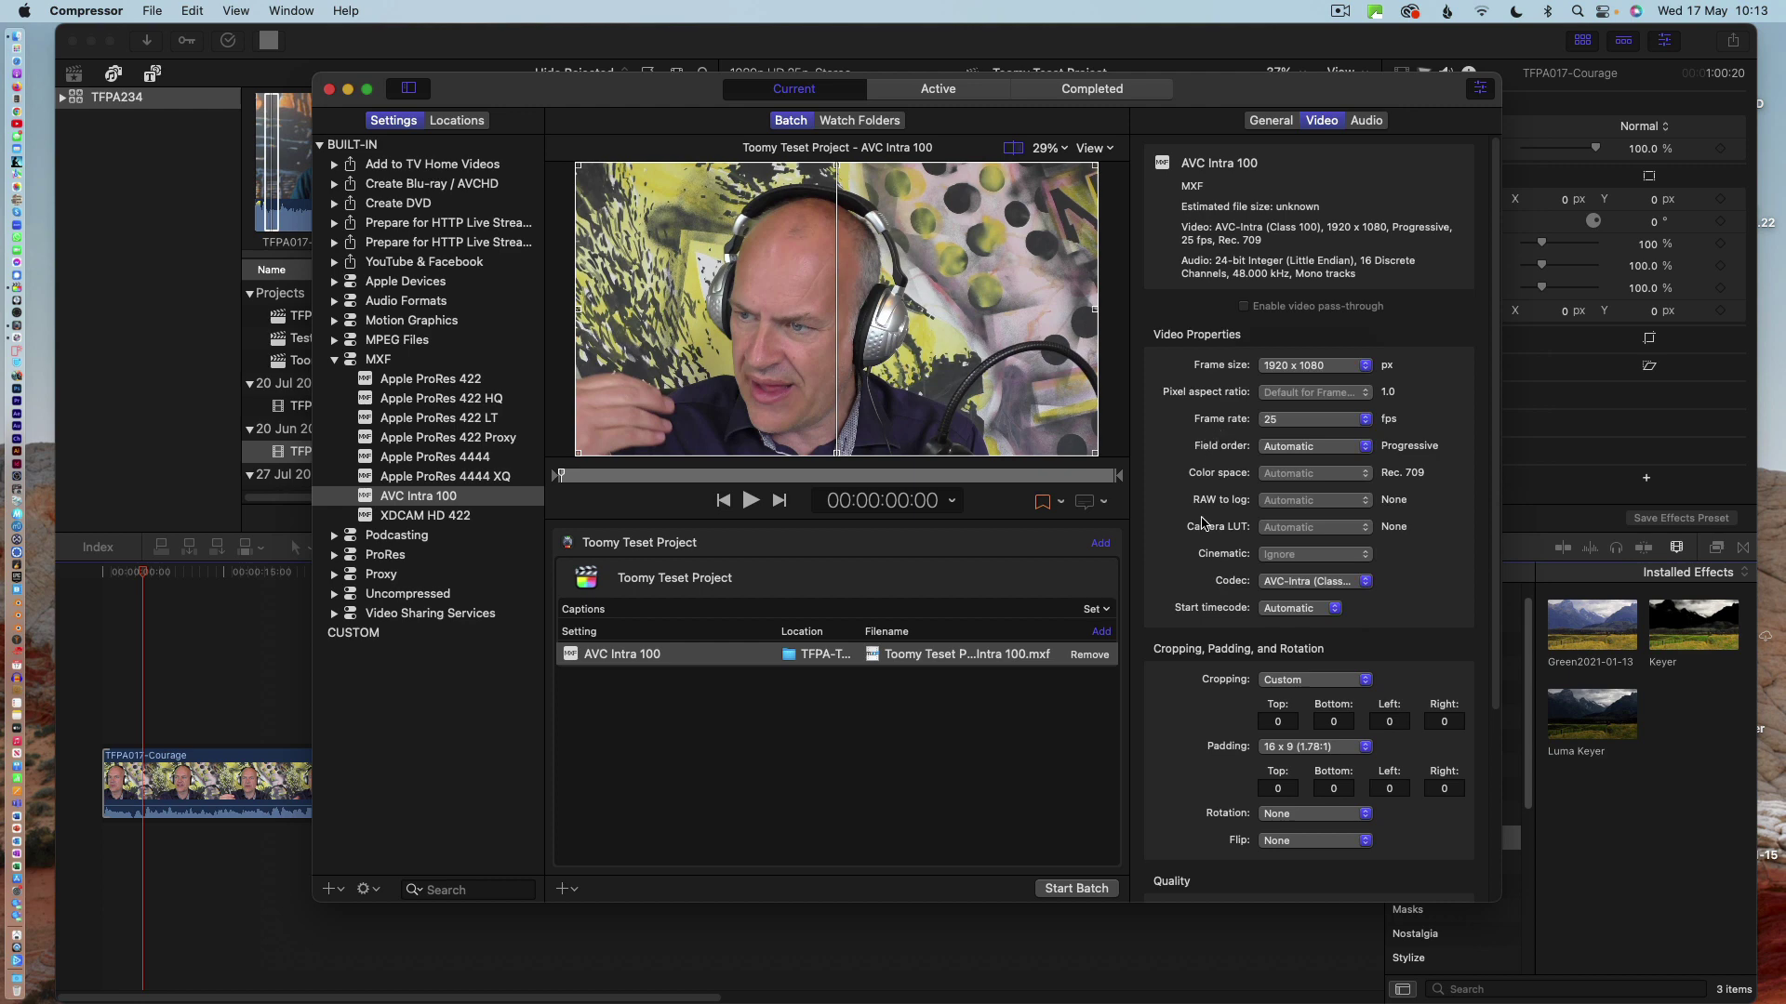
pyautogui.click(1288, 613)
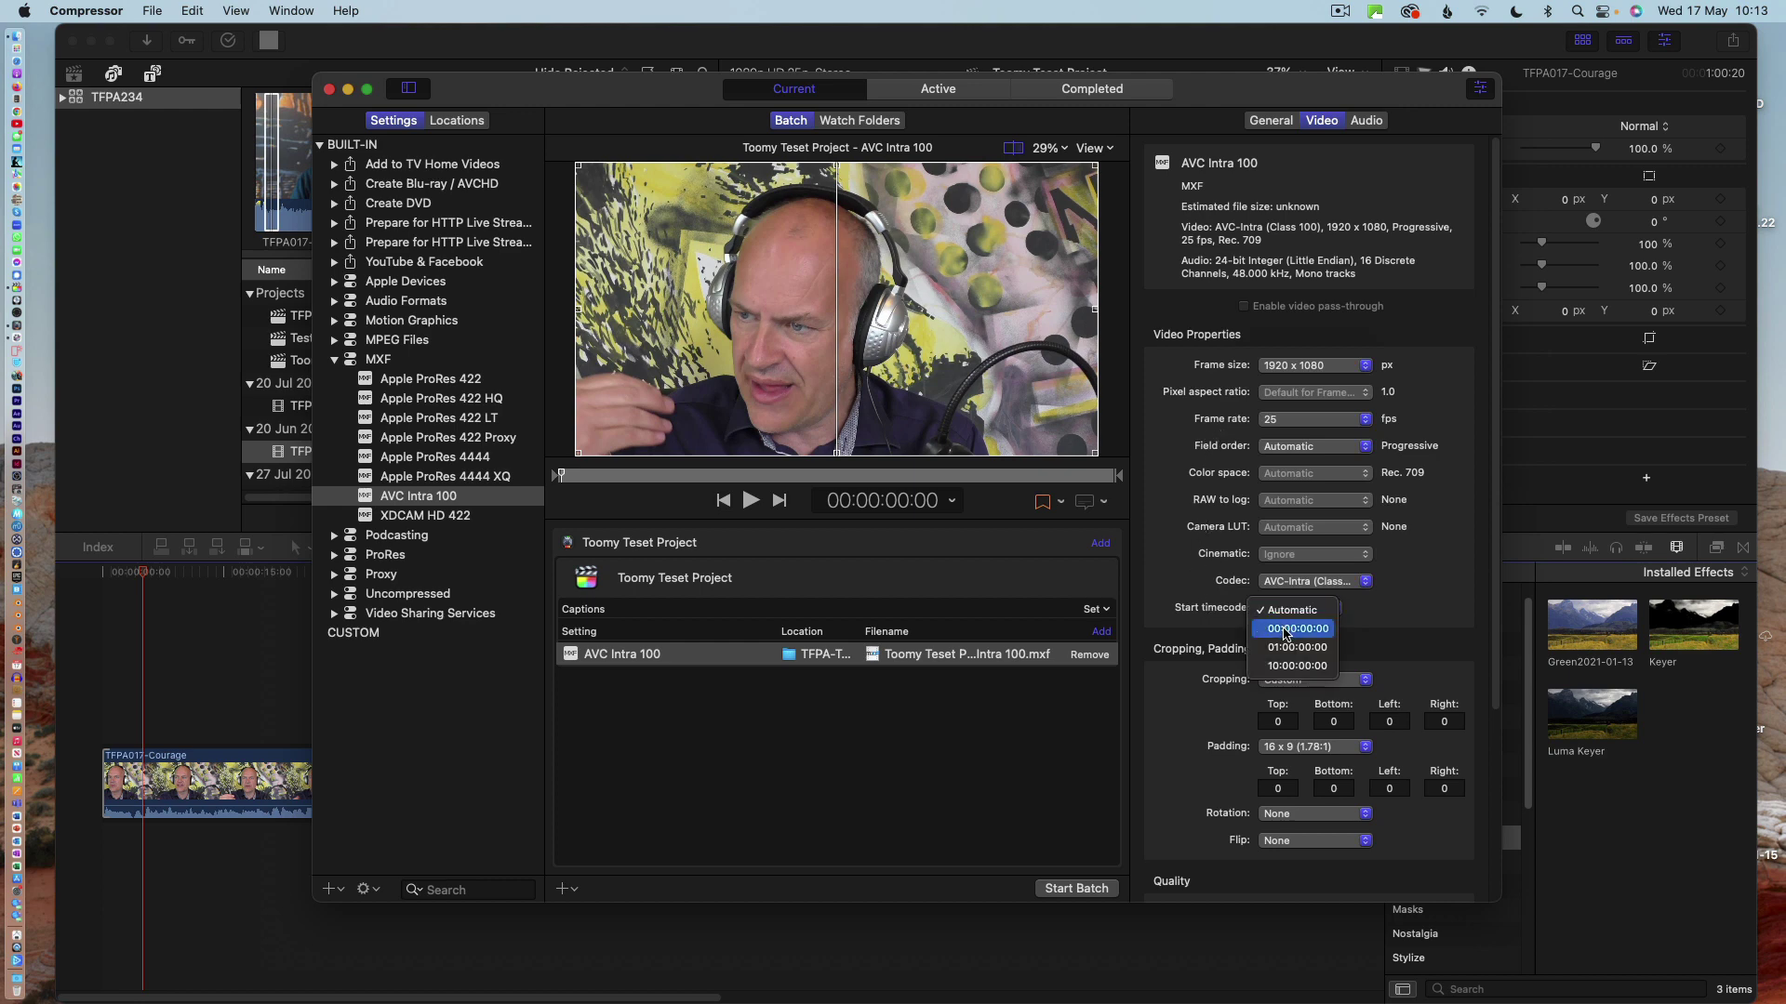
pyautogui.click(1286, 631)
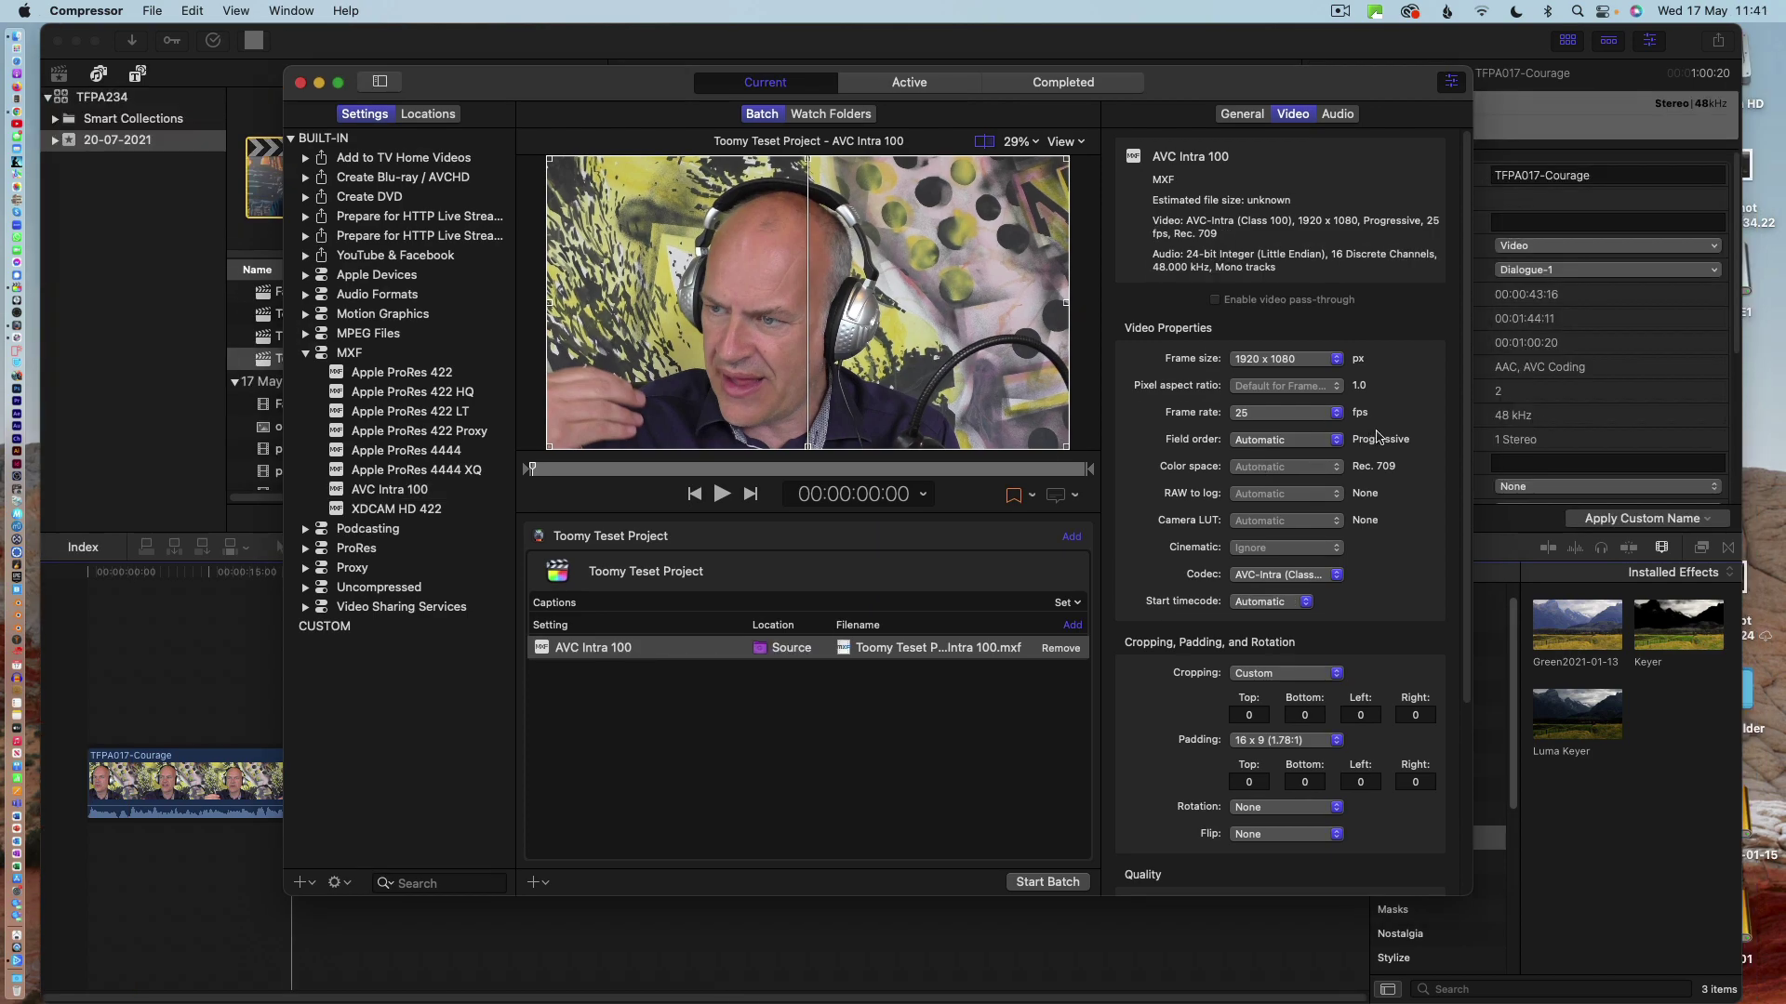
# - Set the AVC Intra 100 output's field order to Progressive
pyautogui.click(1273, 443)
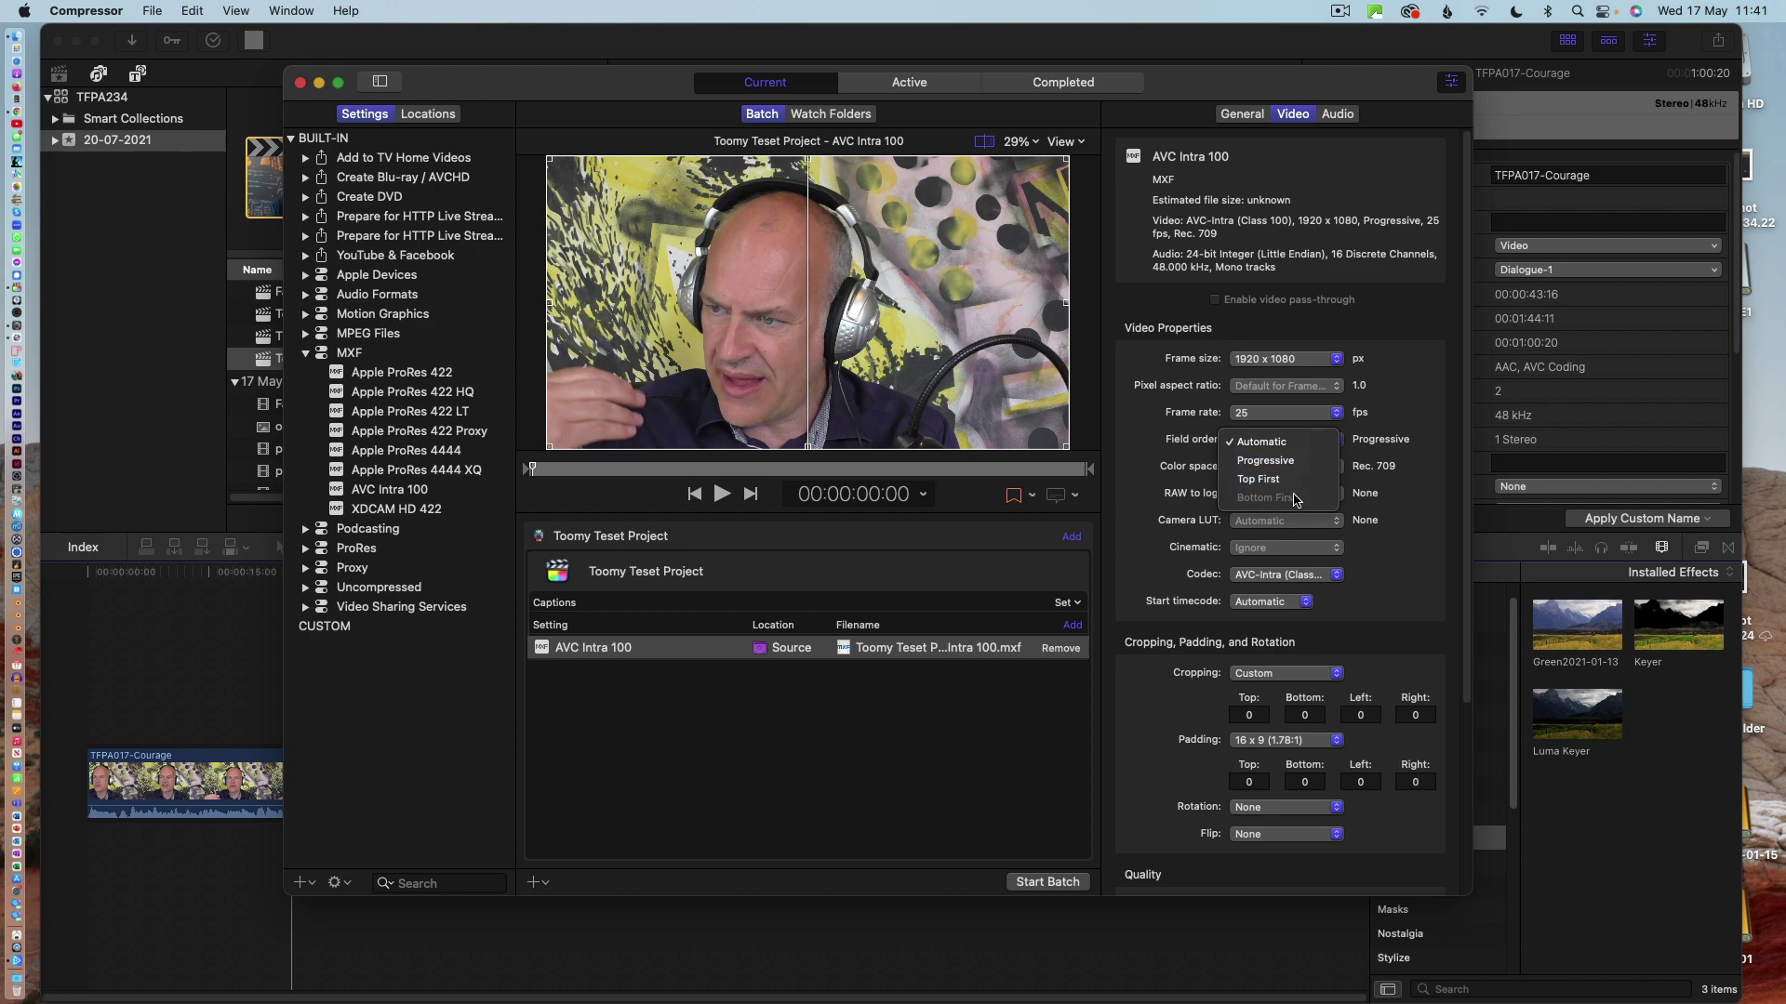
pyautogui.click(1287, 463)
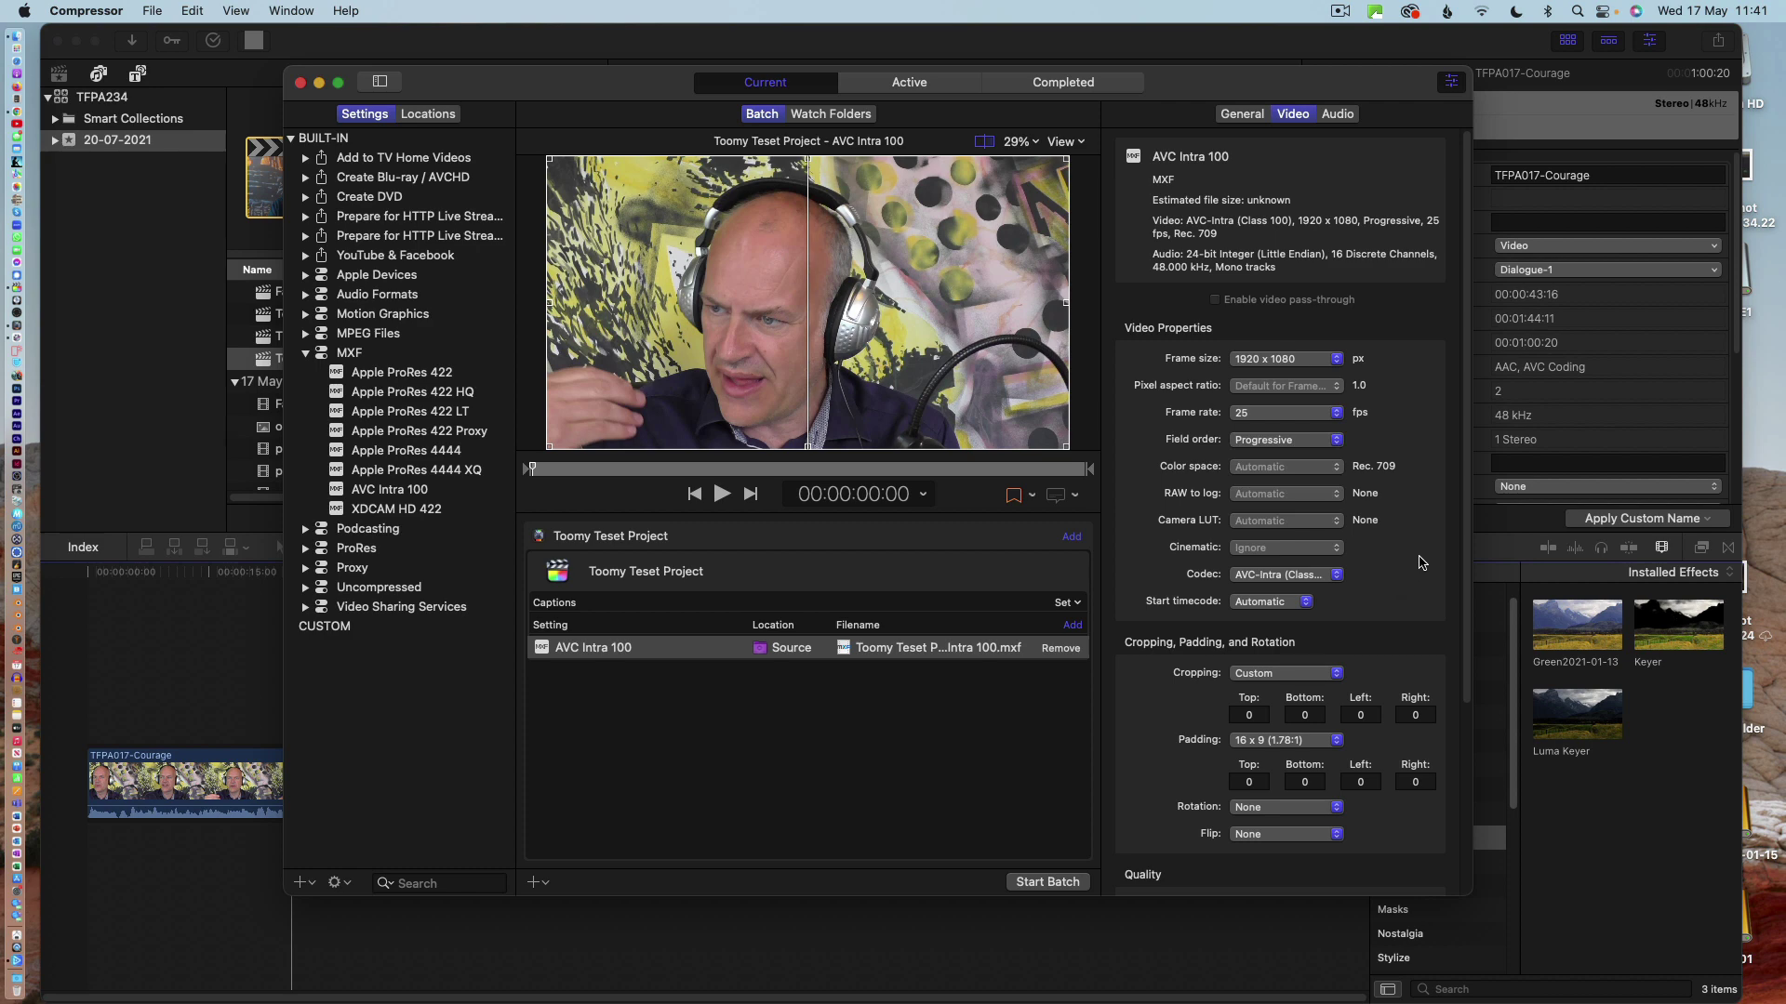
pyautogui.click(1293, 442)
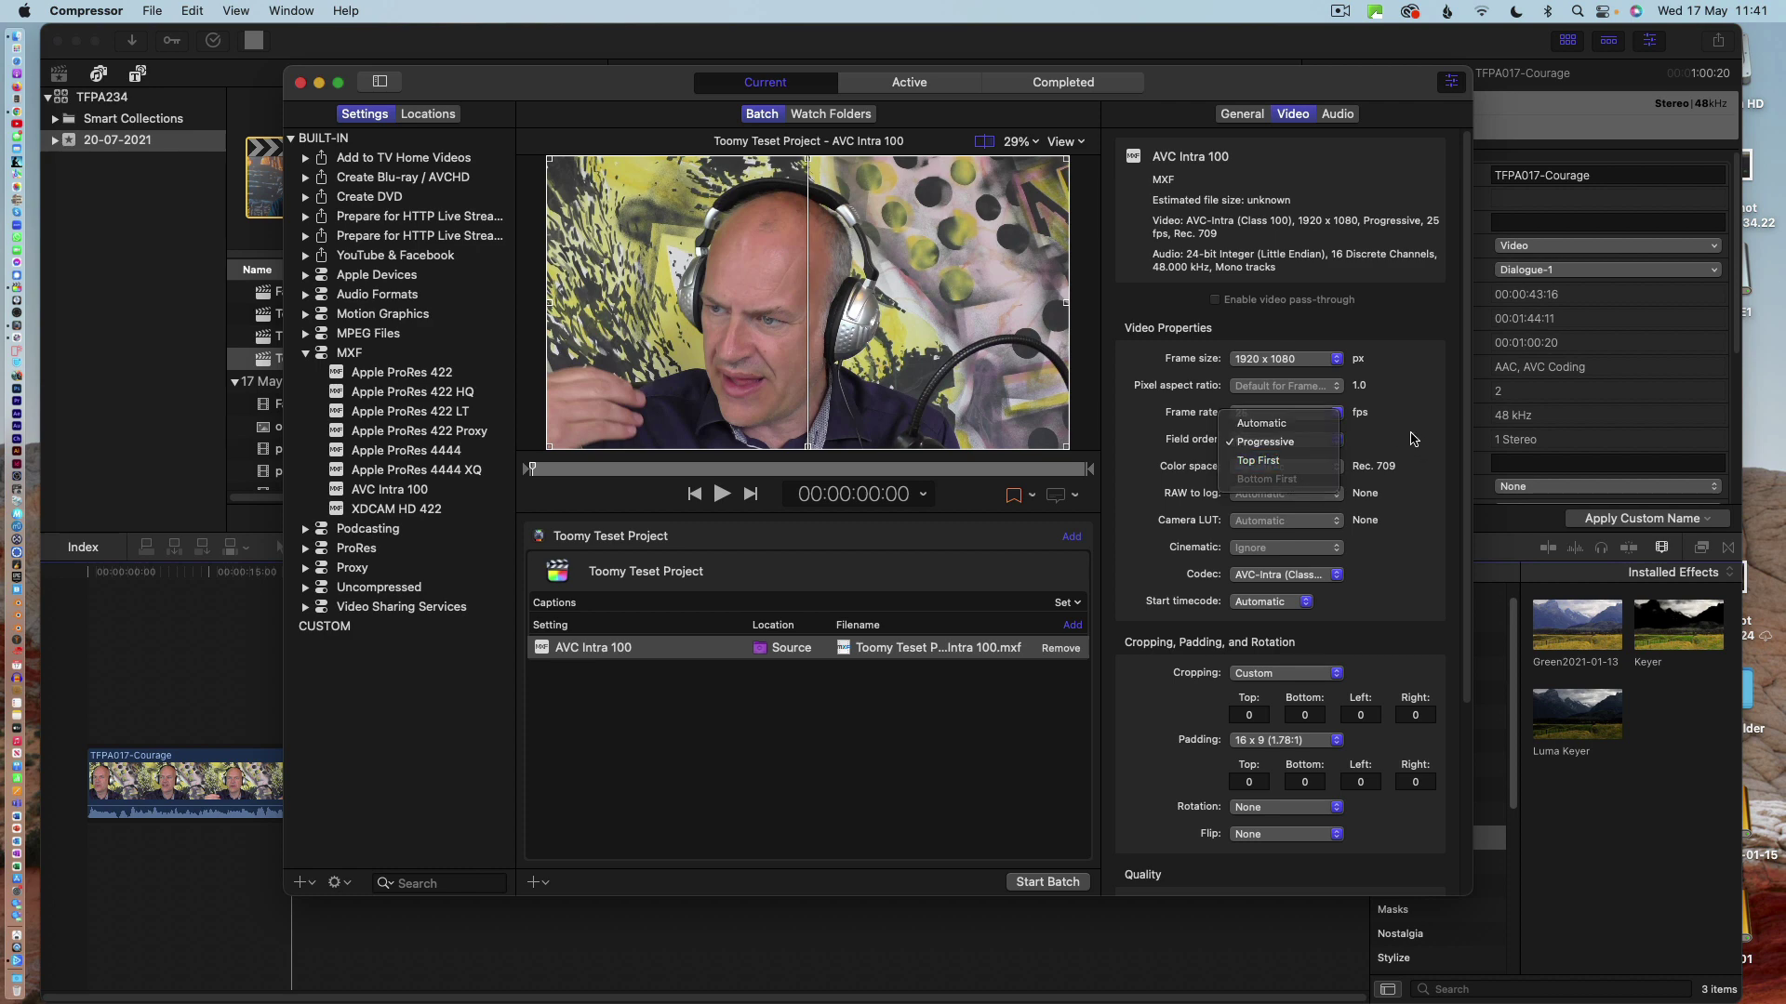
pyautogui.click(1294, 371)
# - Try 29.97 fps, return the frame rate to 25, and review the audio settings
pyautogui.click(1278, 420)
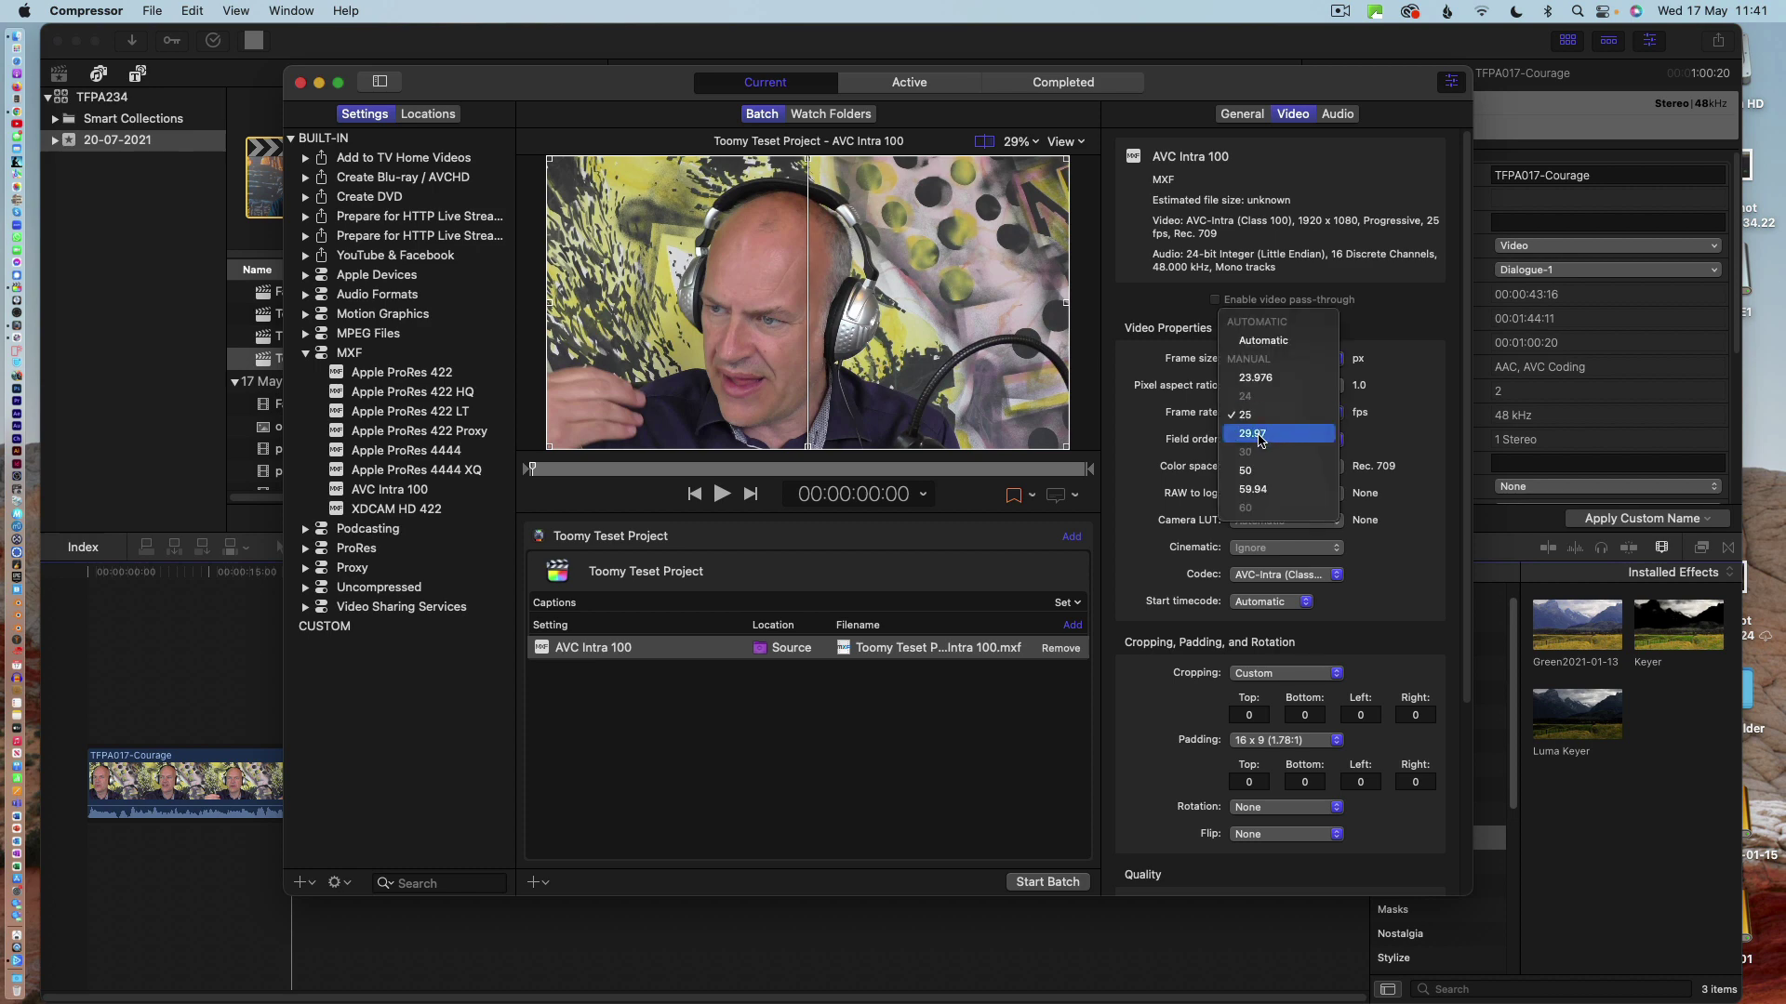
pyautogui.click(1274, 434)
pyautogui.click(1275, 450)
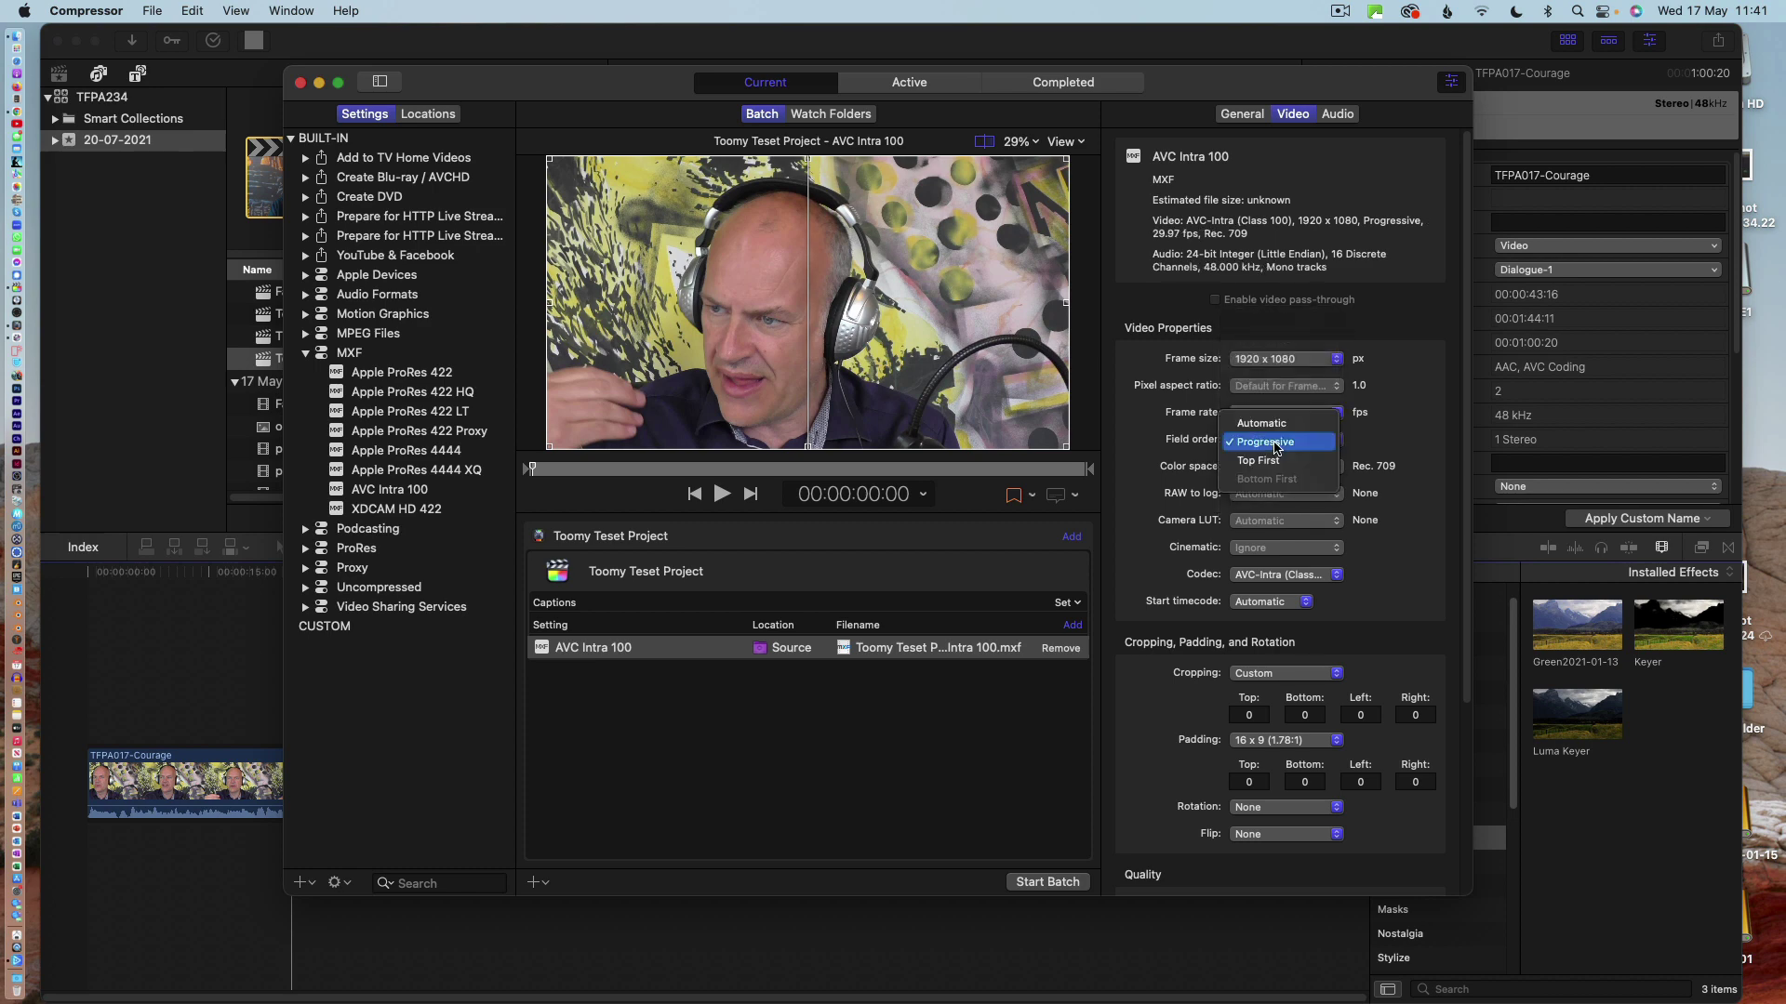
pyautogui.click(1415, 430)
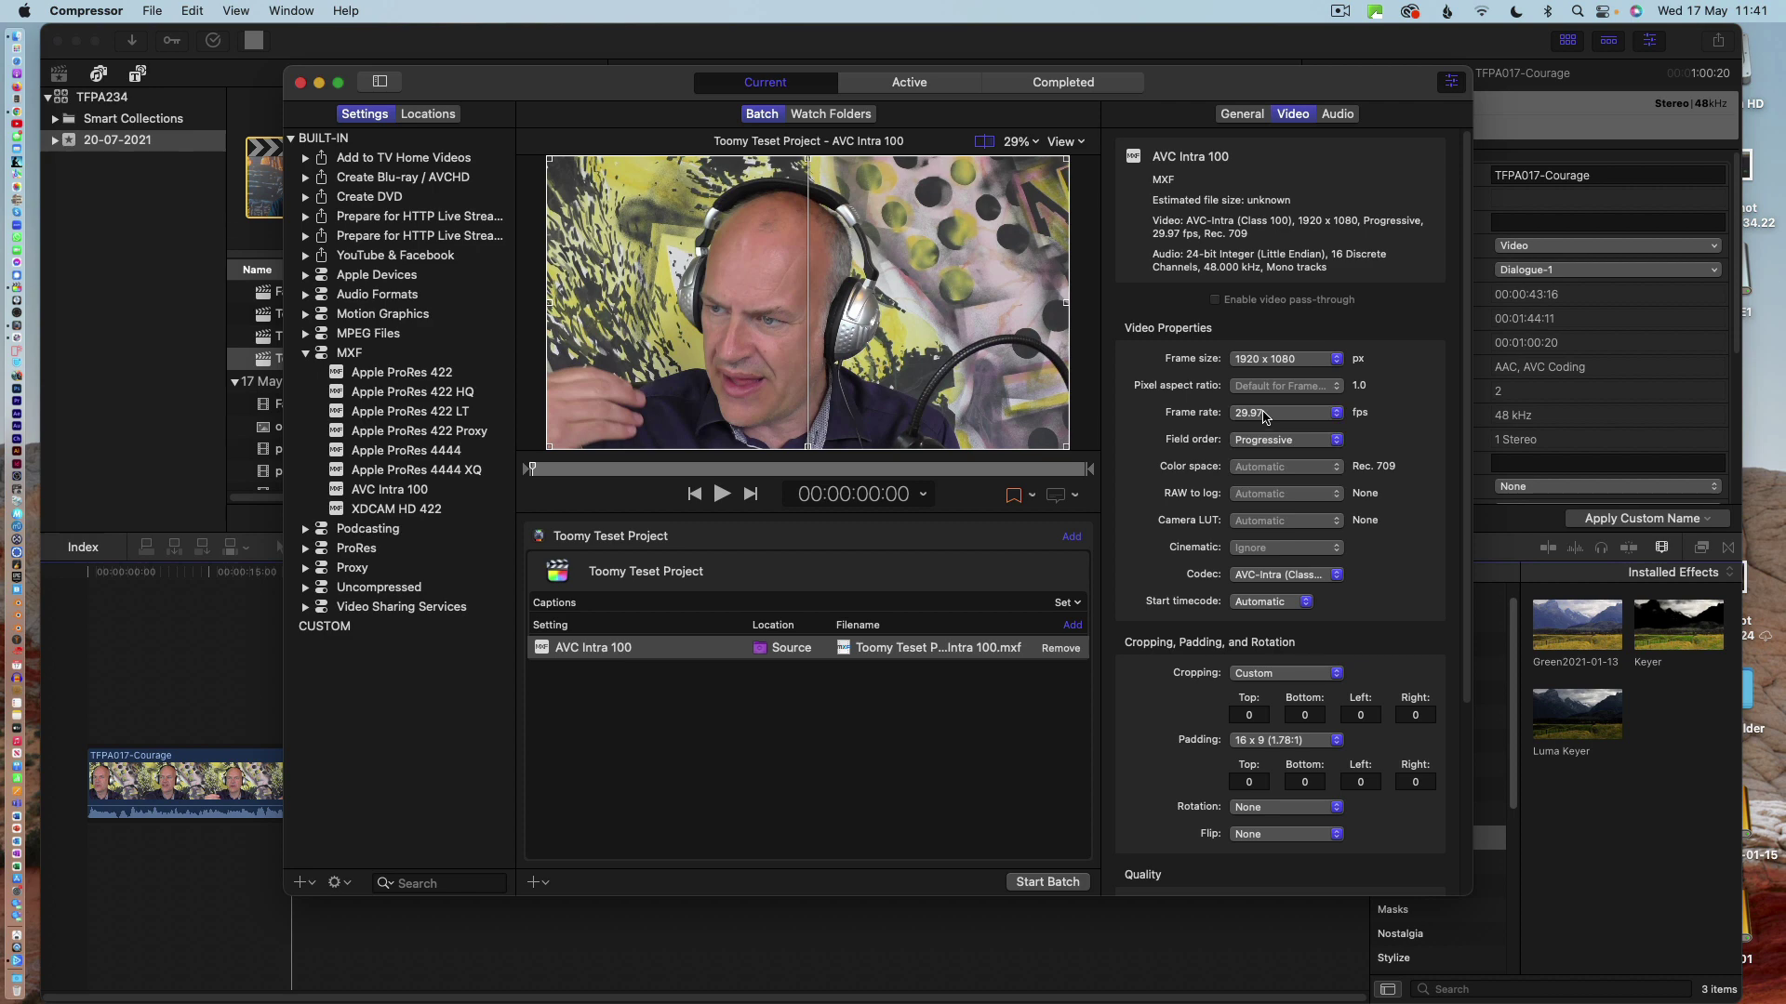
pyautogui.click(1265, 418)
pyautogui.click(1238, 398)
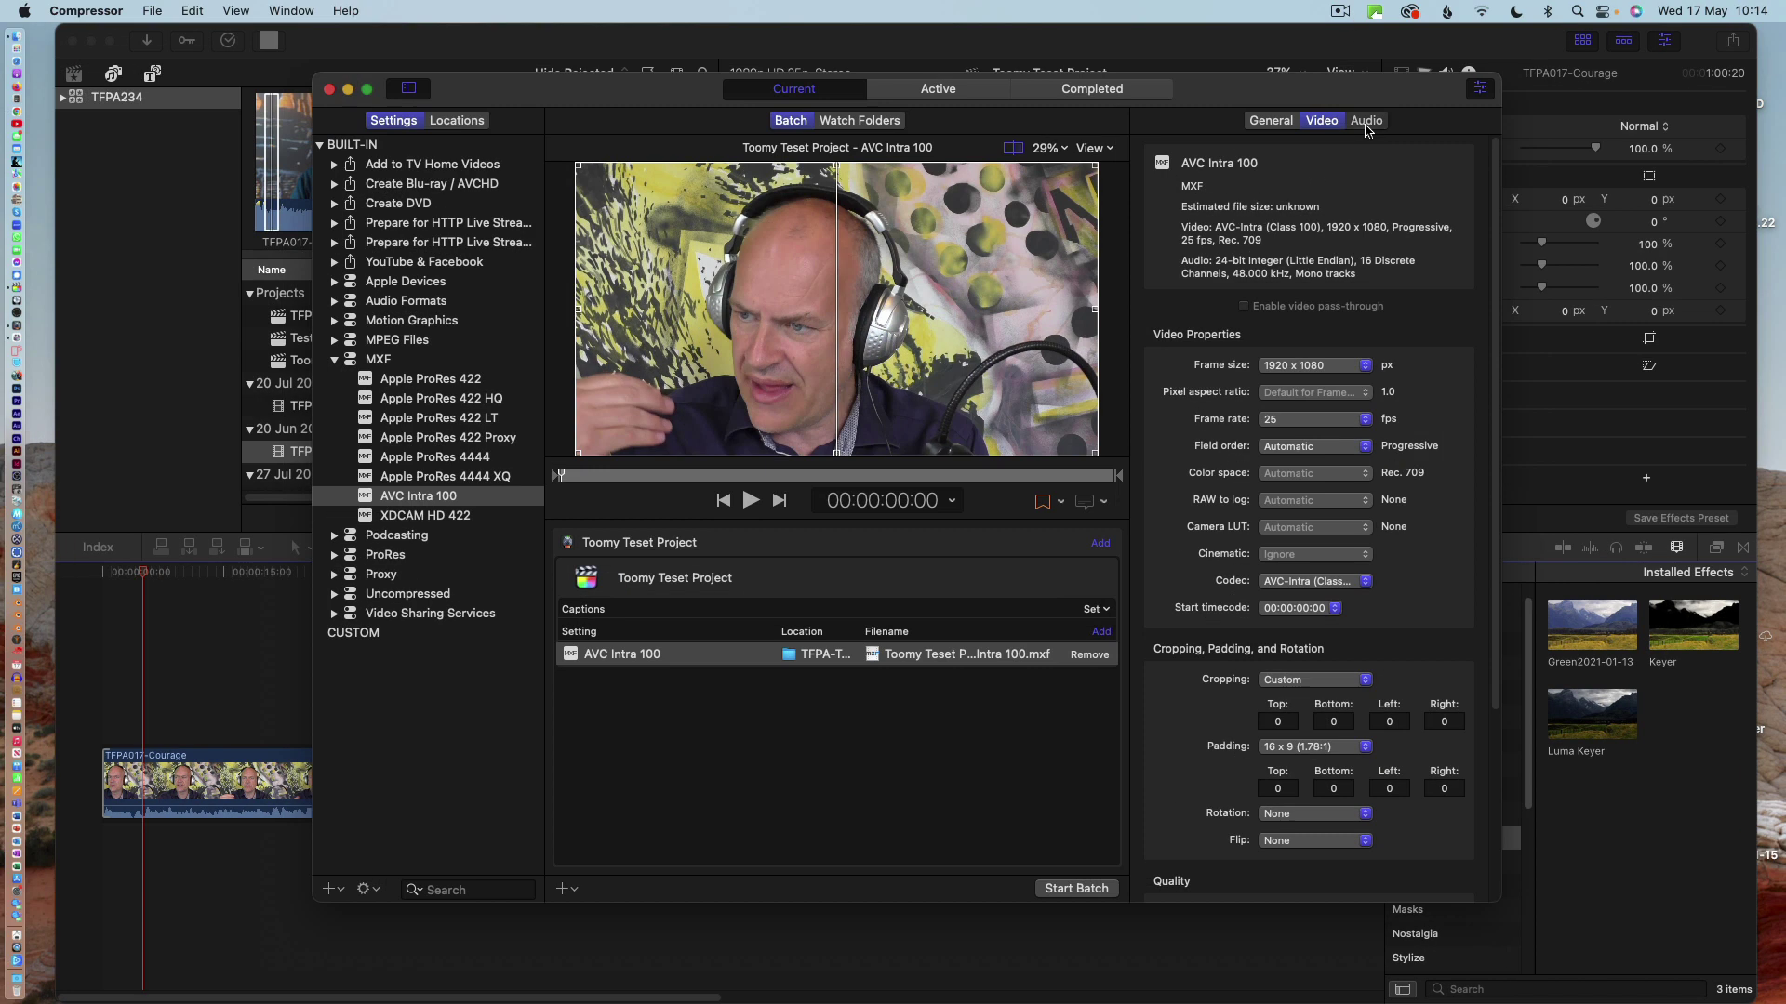
pyautogui.click(1366, 120)
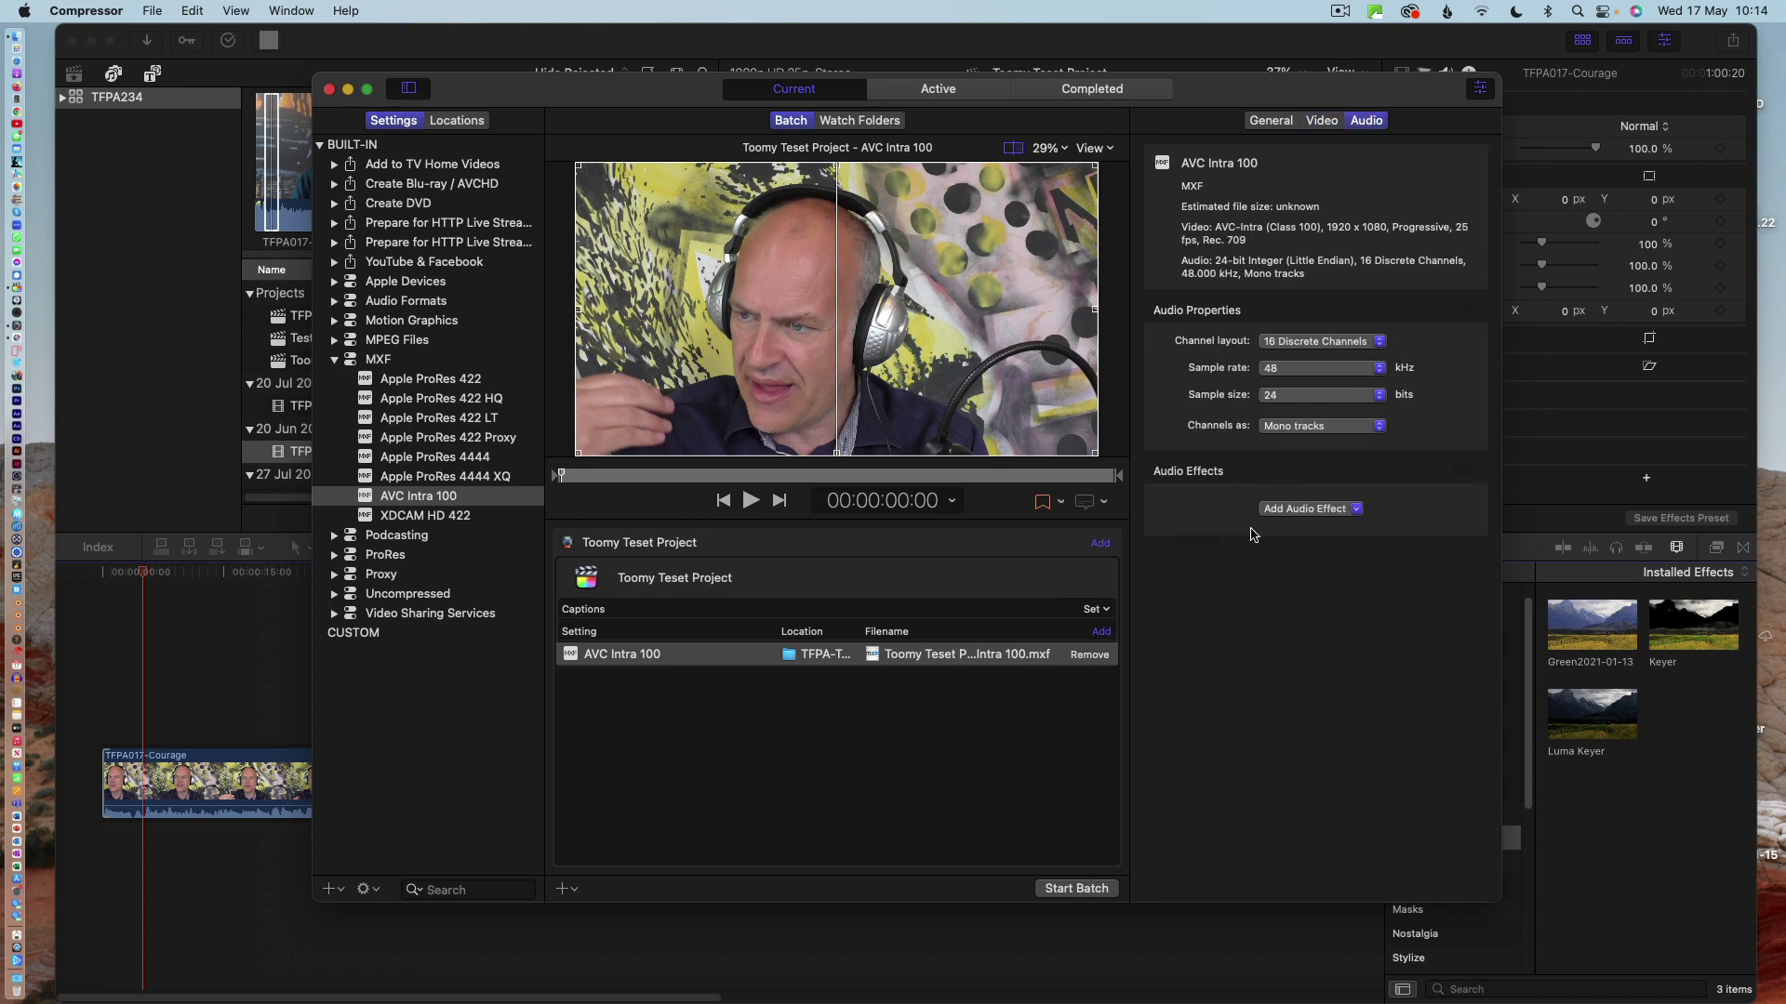
# - Return to the output's general properties and start encoding the Toomy Teset Project batch
pyautogui.click(1272, 121)
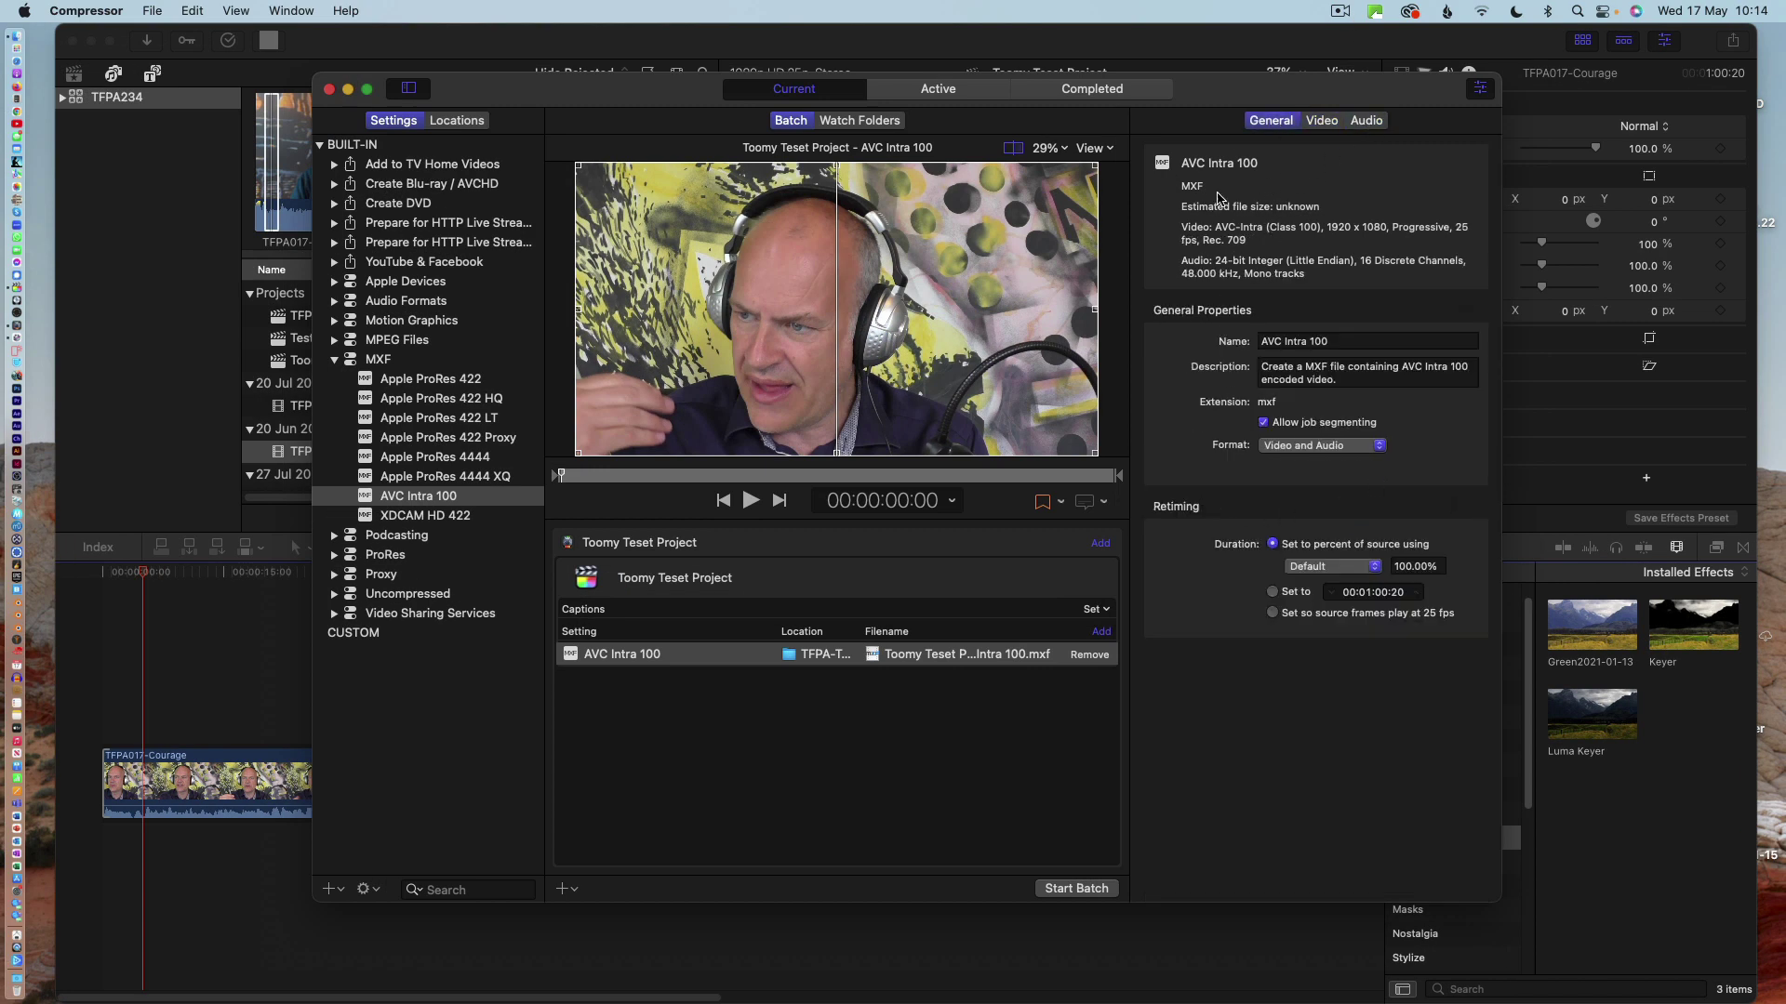
pyautogui.click(1074, 889)
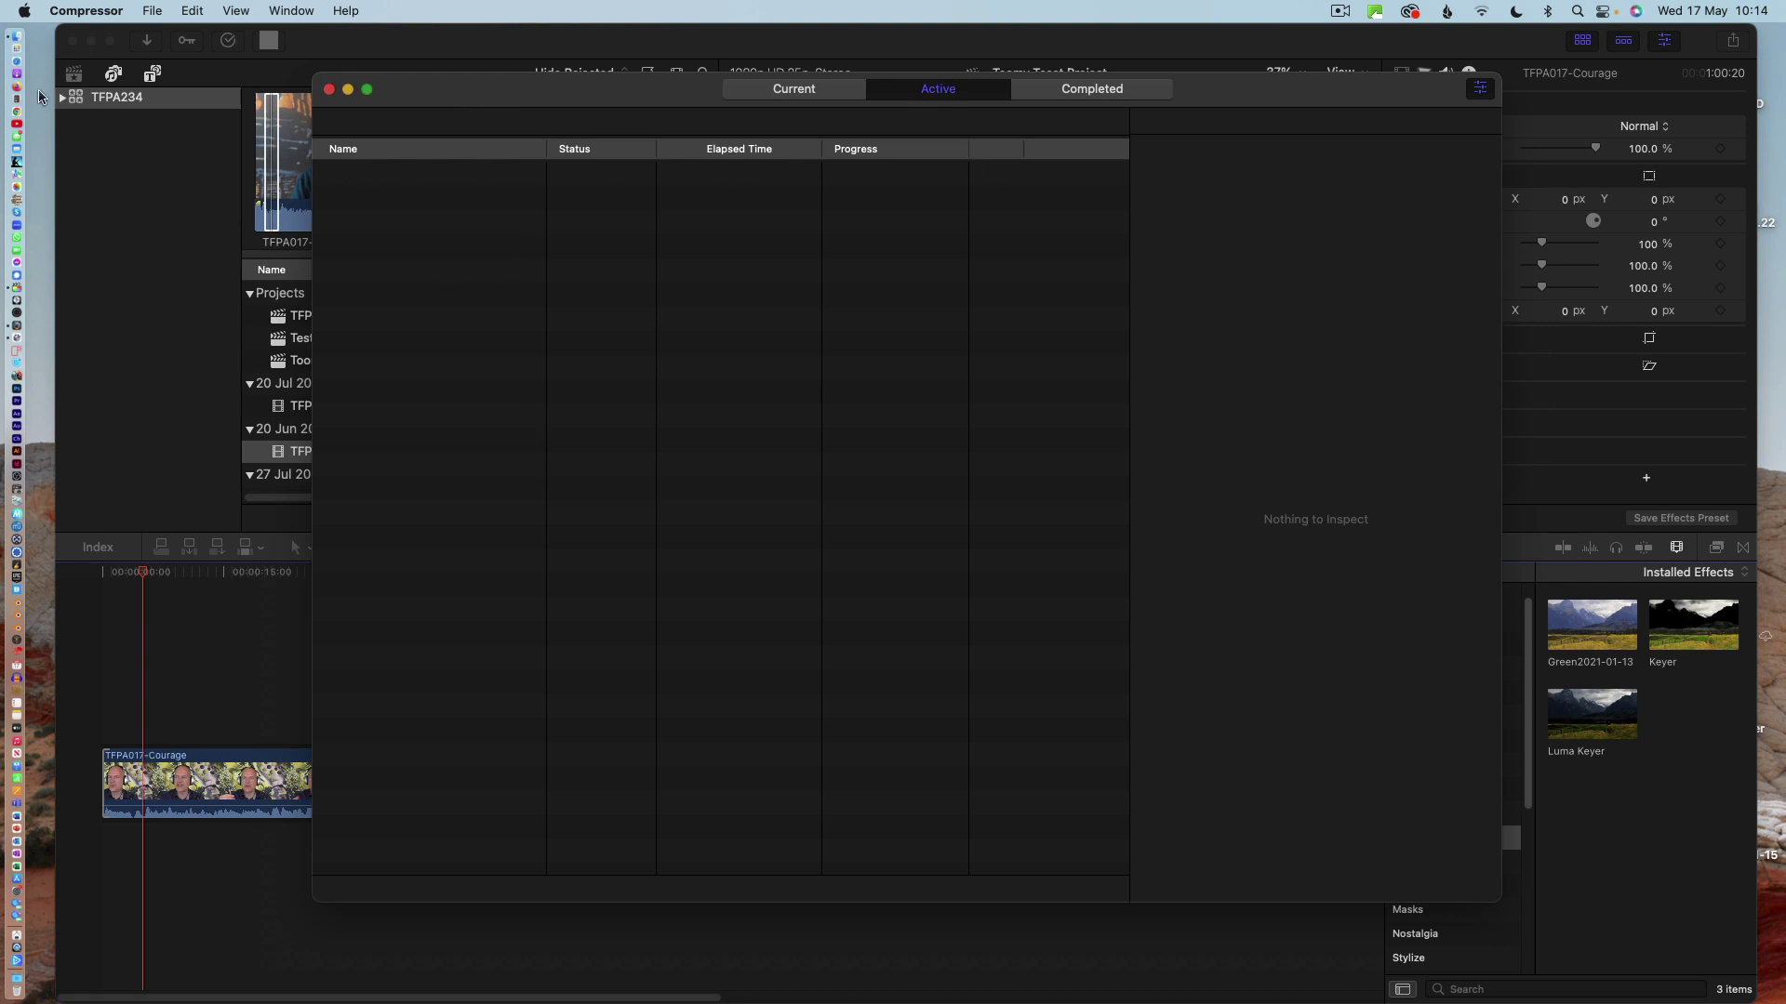
# - Open a new Finder window on the TFPA-Test2023-05-17 folder of the TFPA-002 drive
pyautogui.click(39, 88)
pyautogui.click(112, 11)
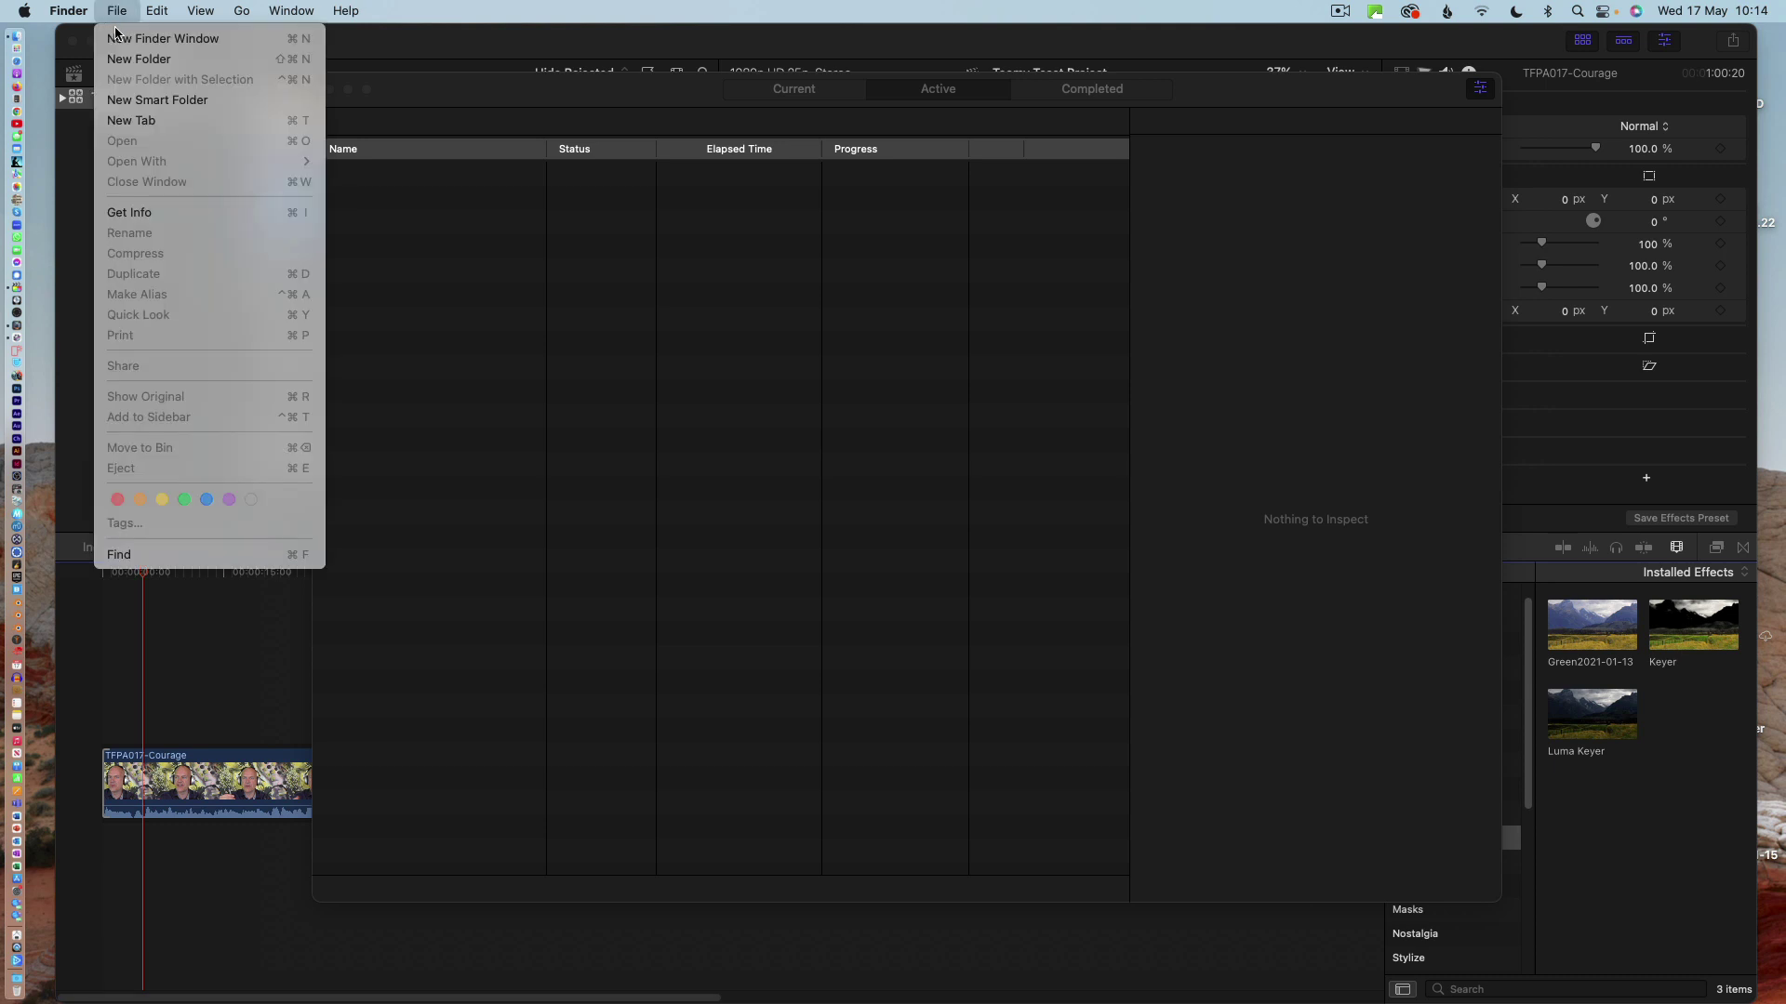
pyautogui.click(116, 39)
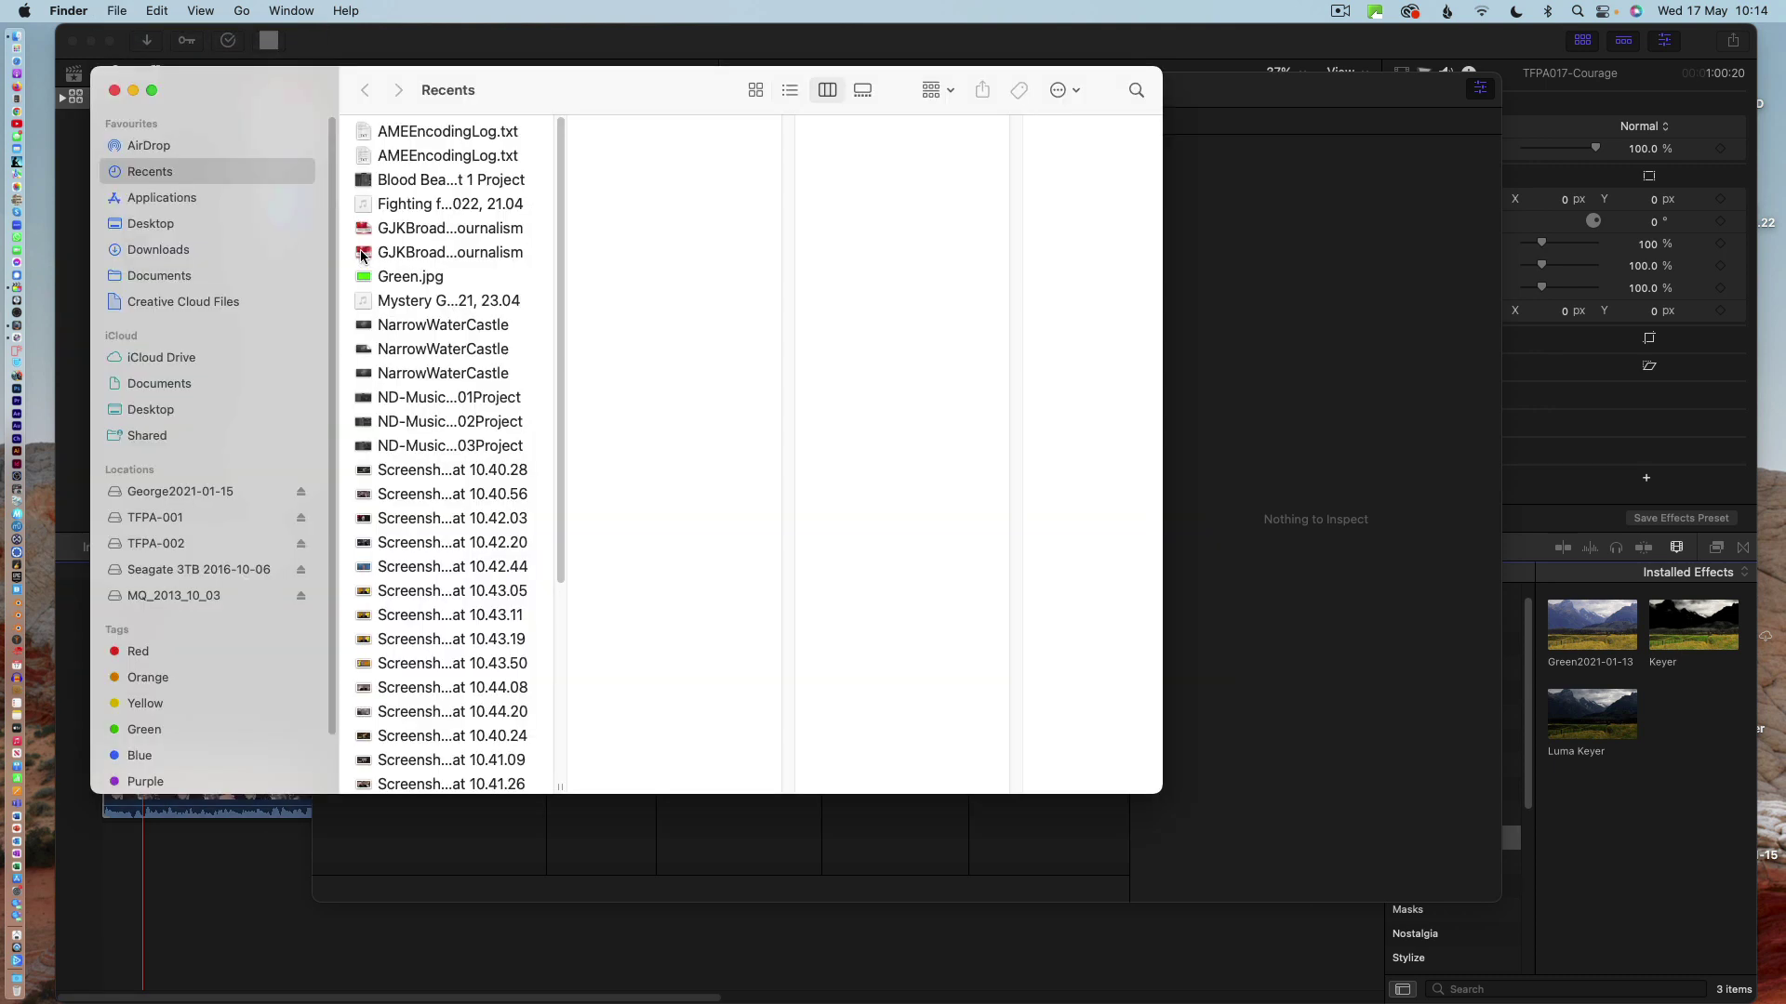
pyautogui.click(157, 545)
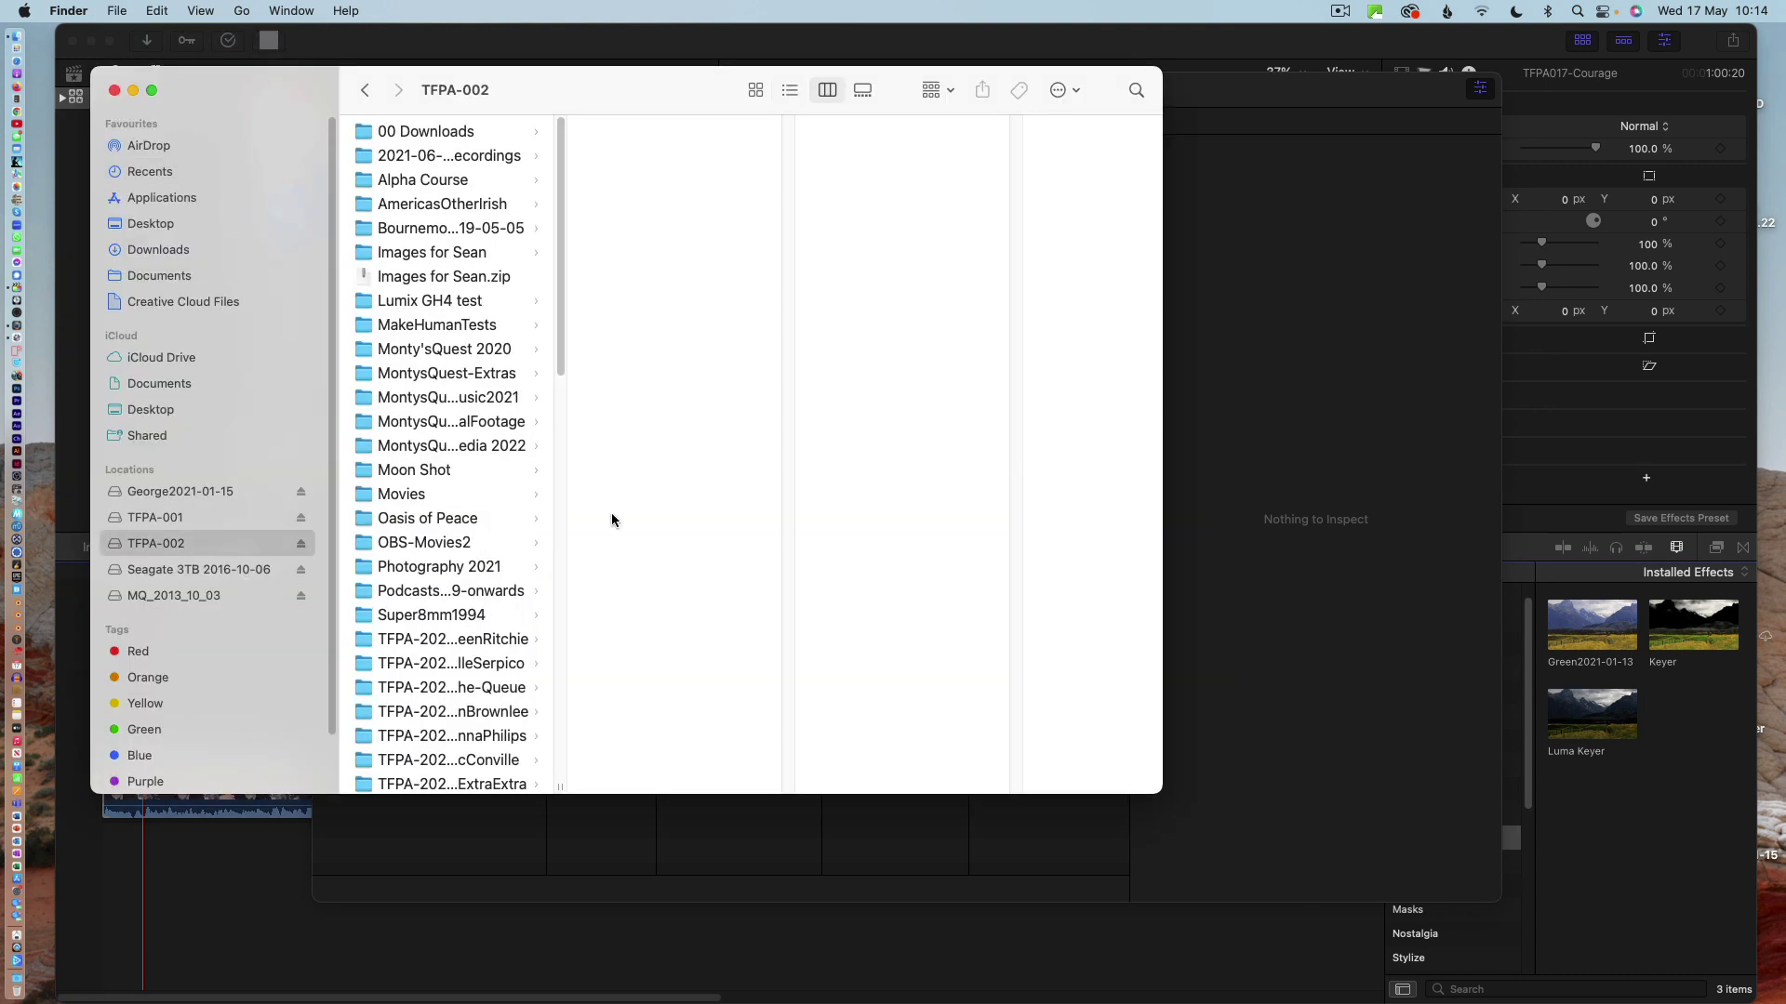
pyautogui.moveTo(563, 424); pyautogui.dragTo(552, 782)
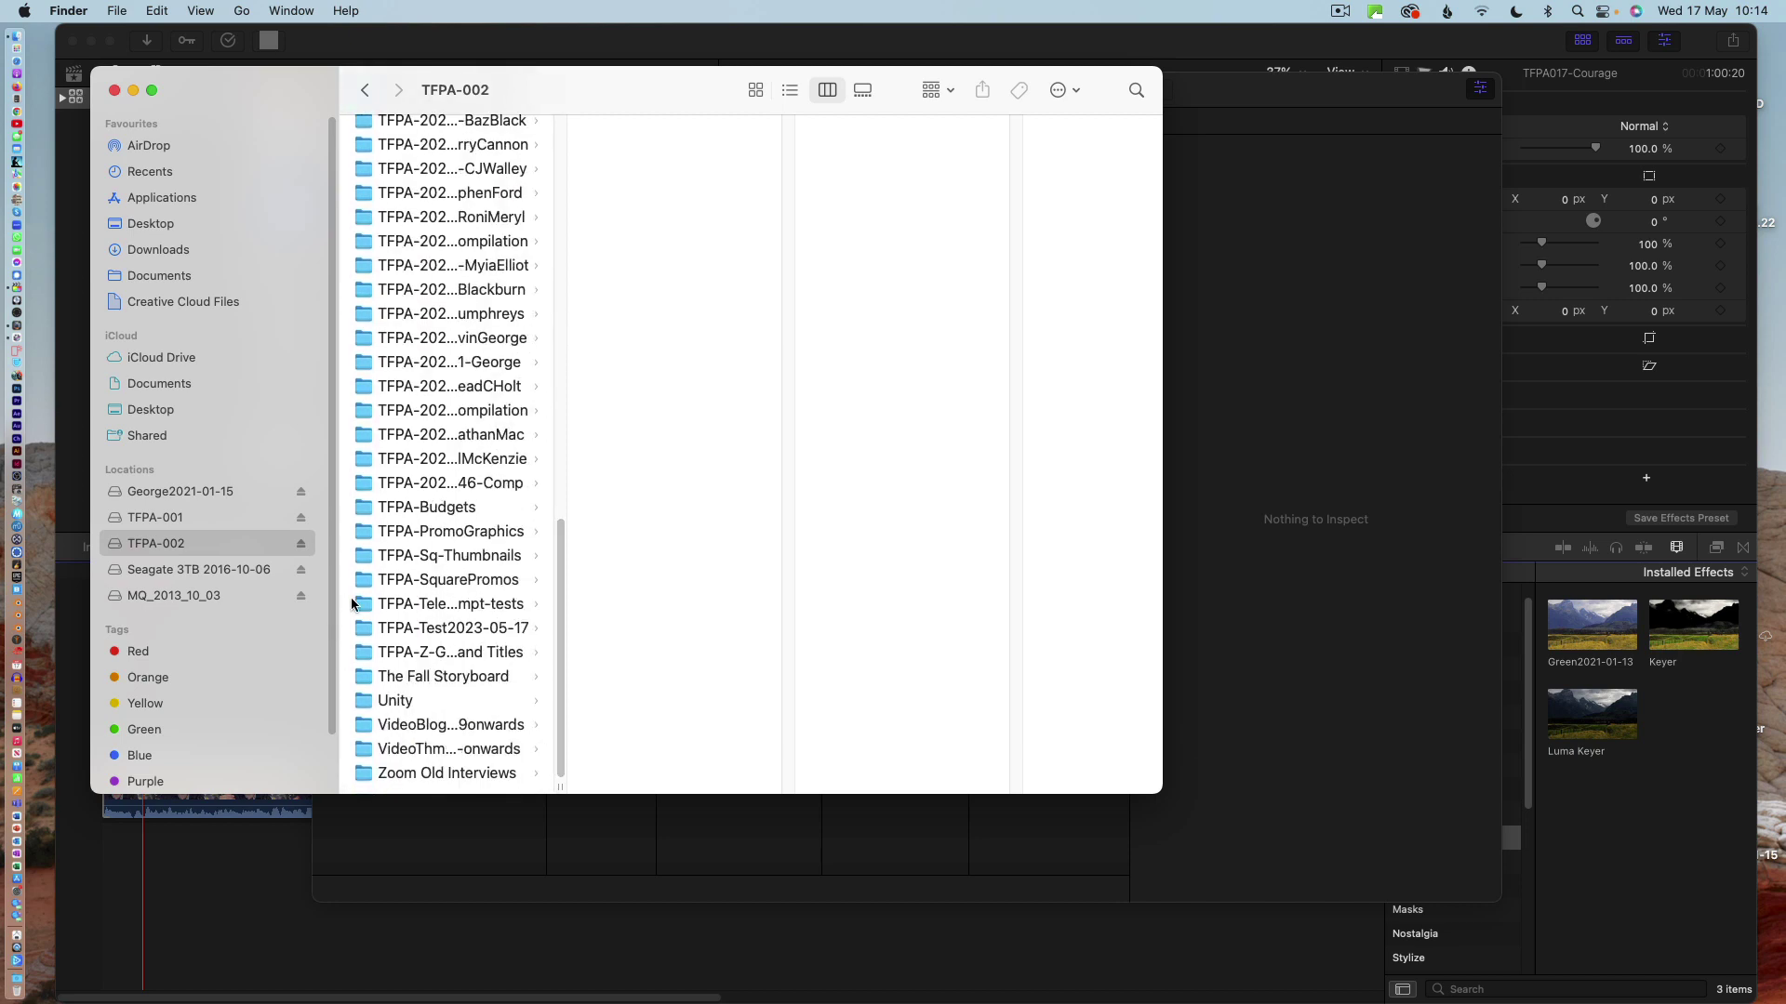
pyautogui.click(468, 627)
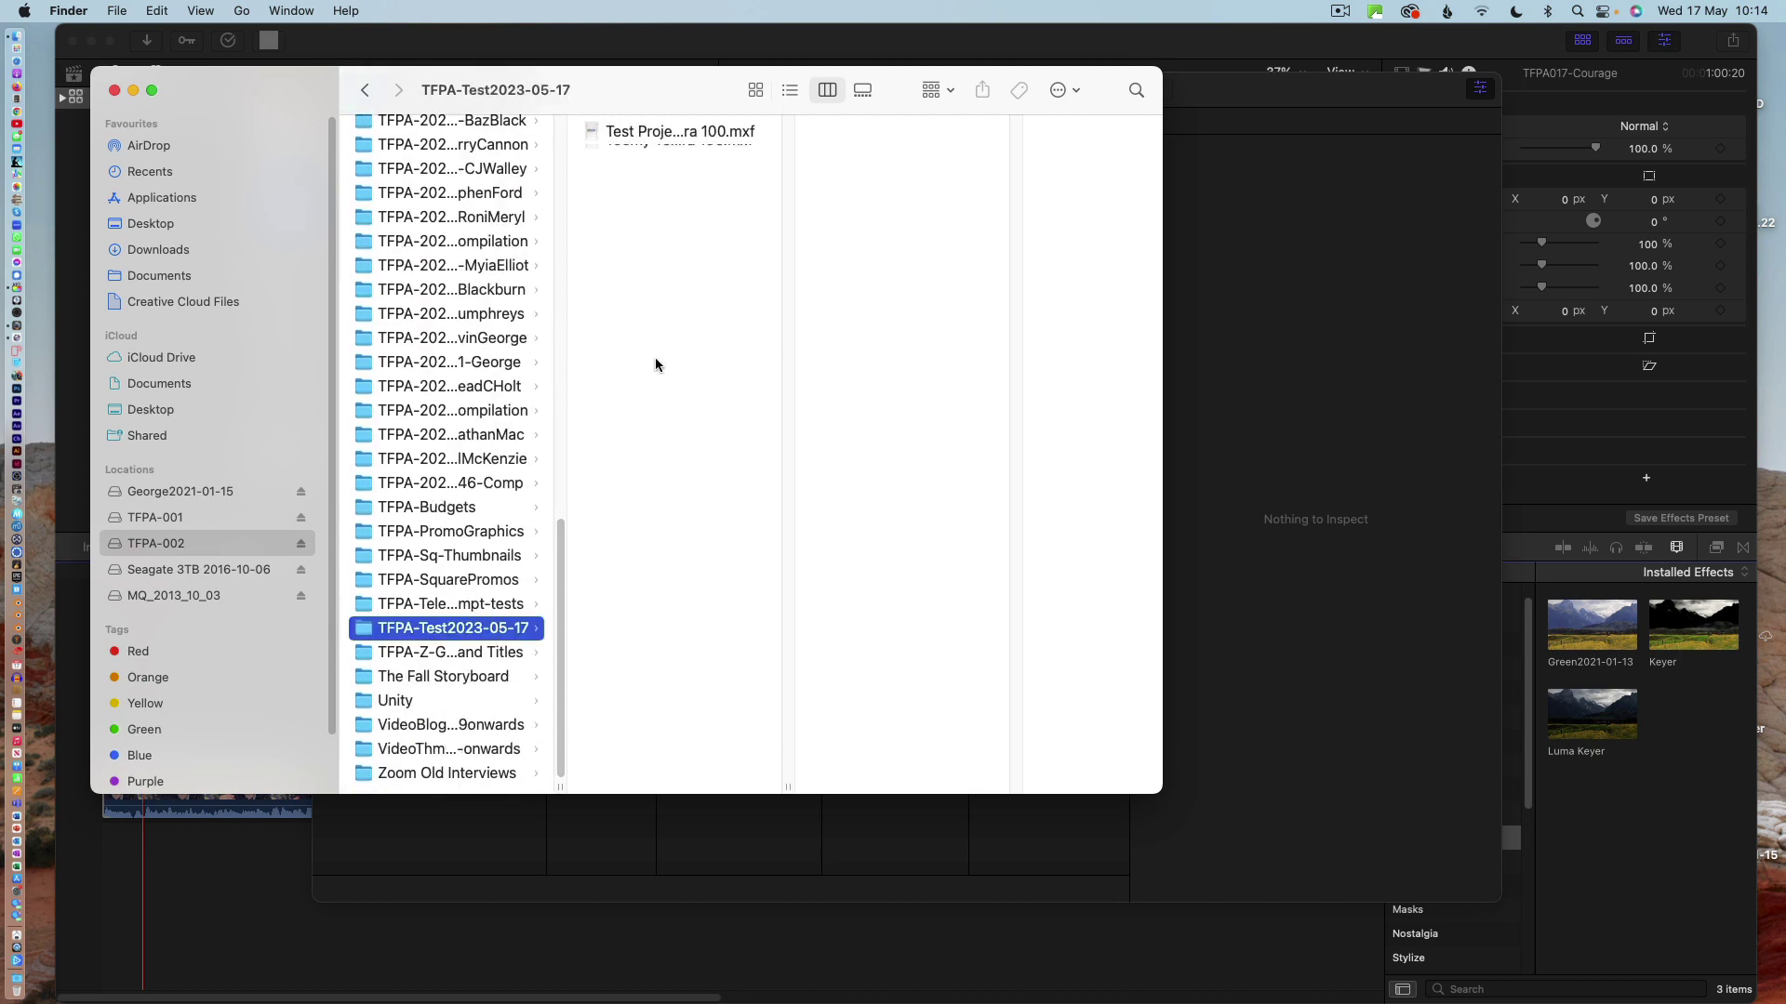
# - Widen the column and choose Open With for Toomy Teset Project-AVC Intra 100.mxf
pyautogui.doubleClick(789, 787)
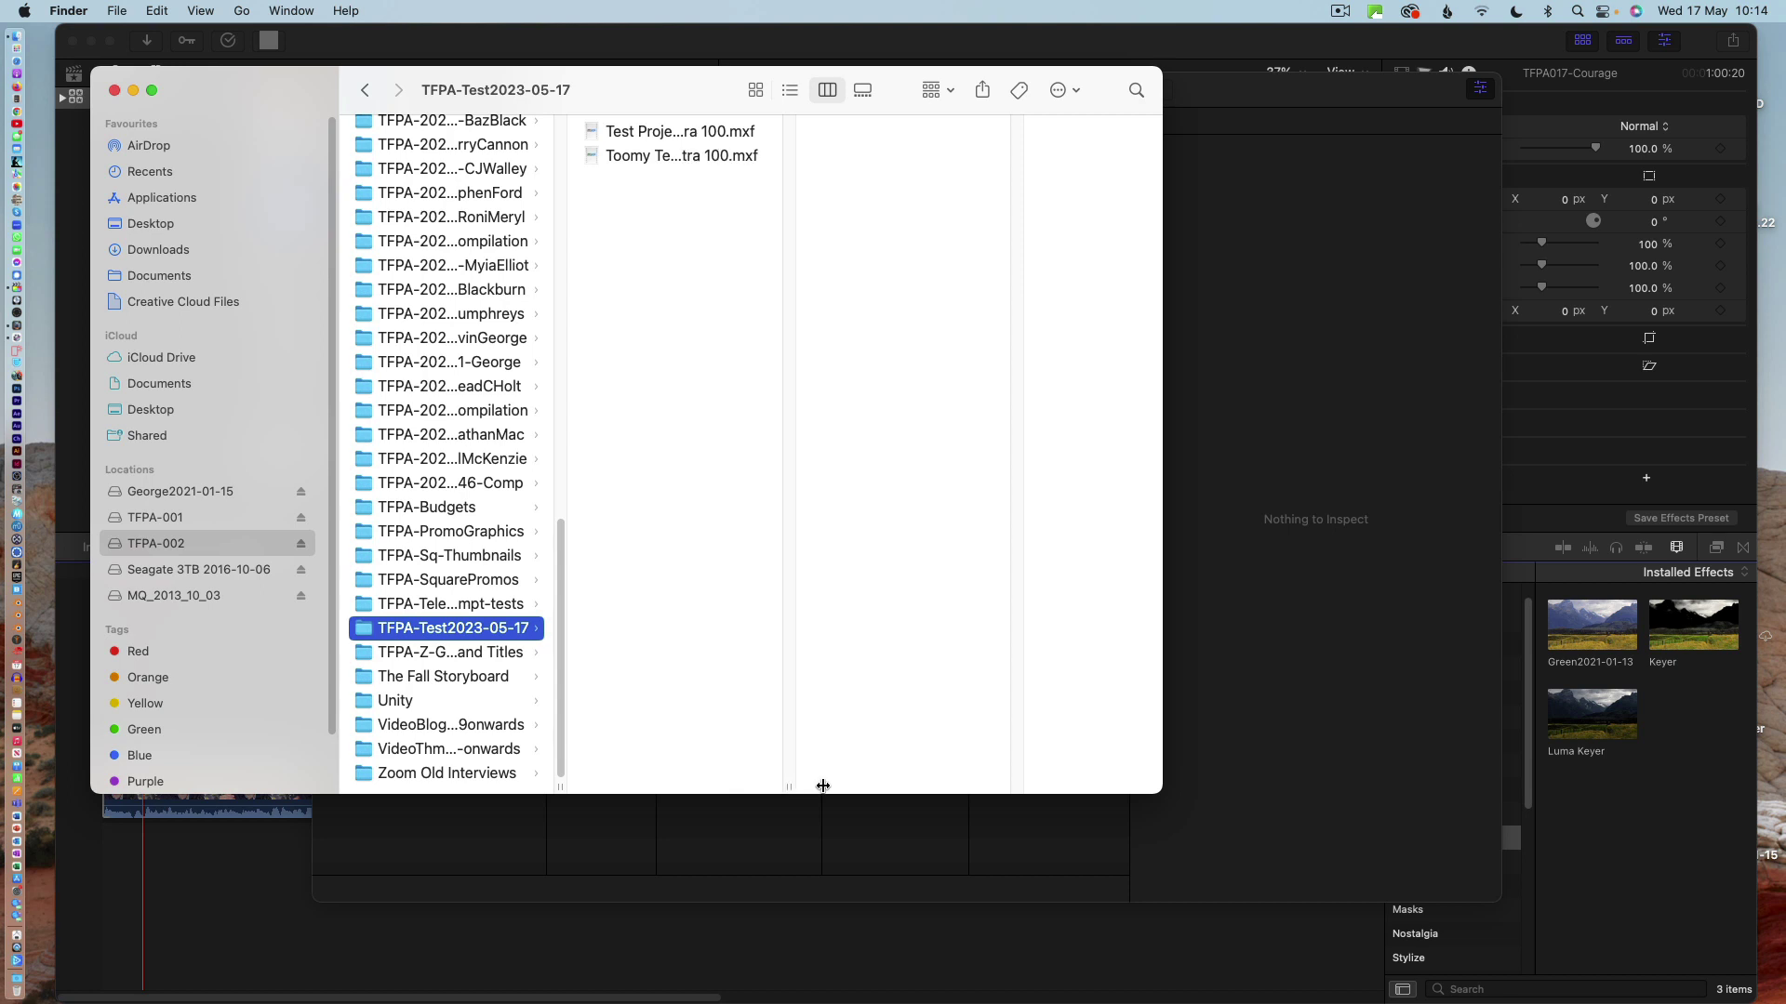
pyautogui.click(635, 158)
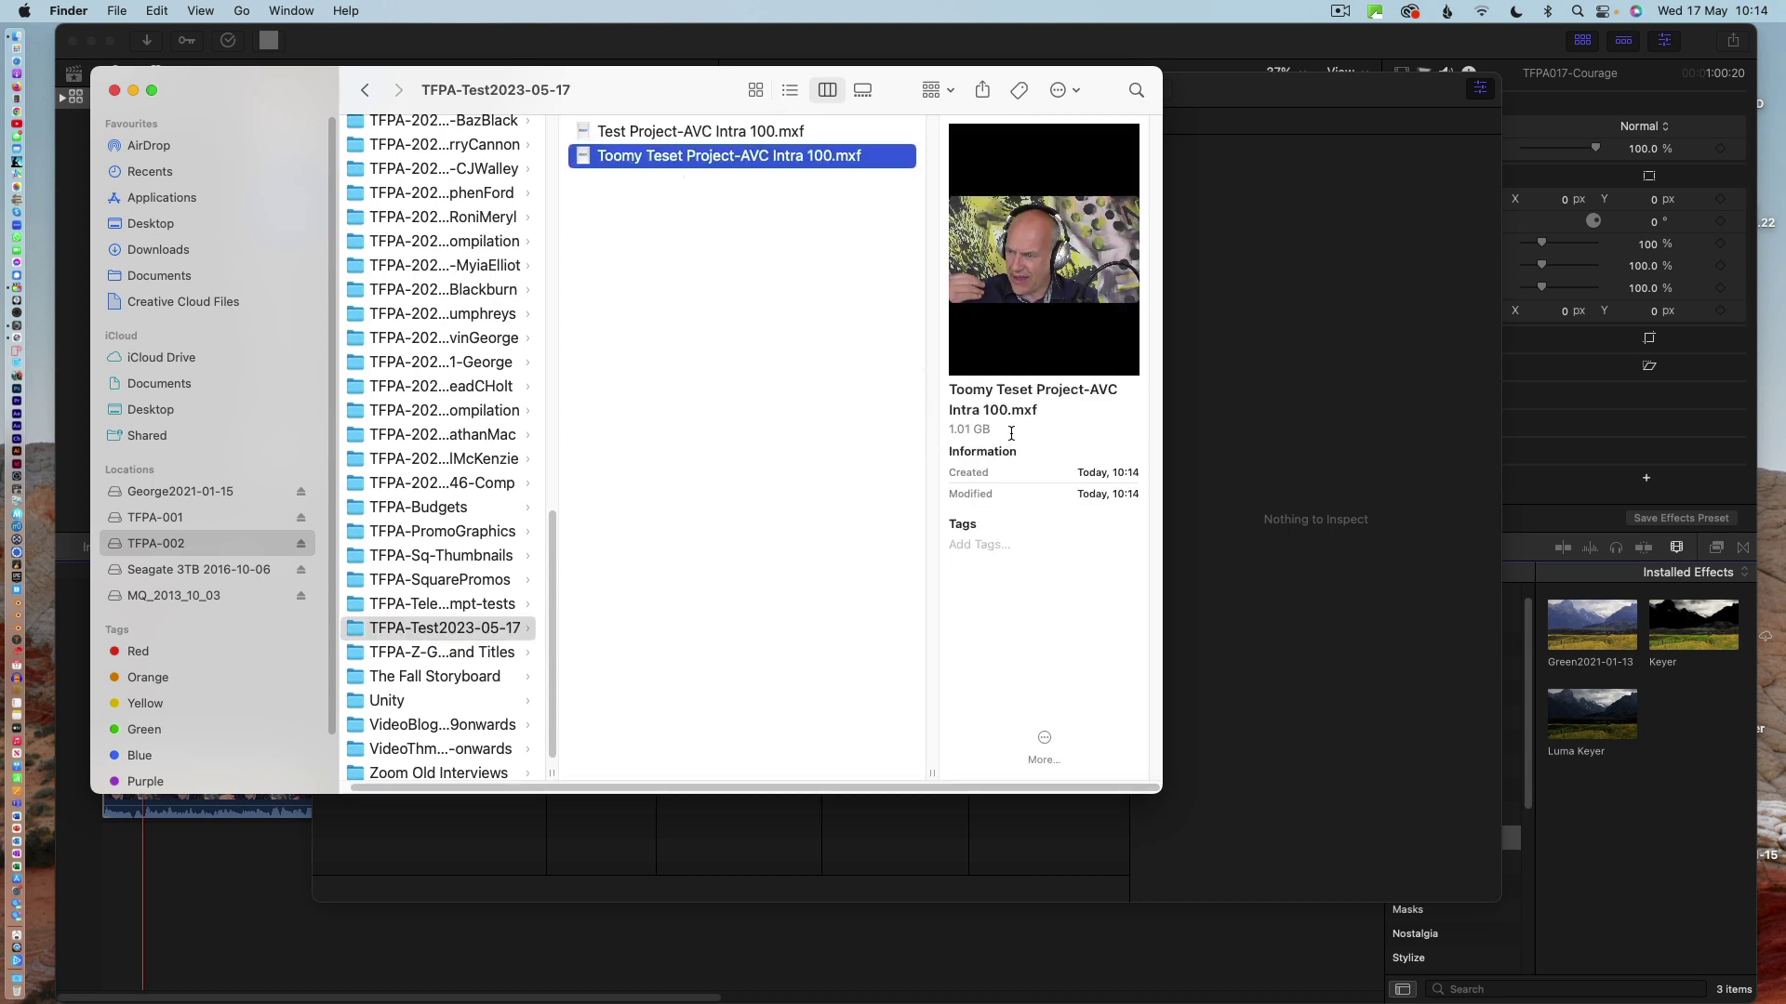
pyautogui.rightClick(687, 161)
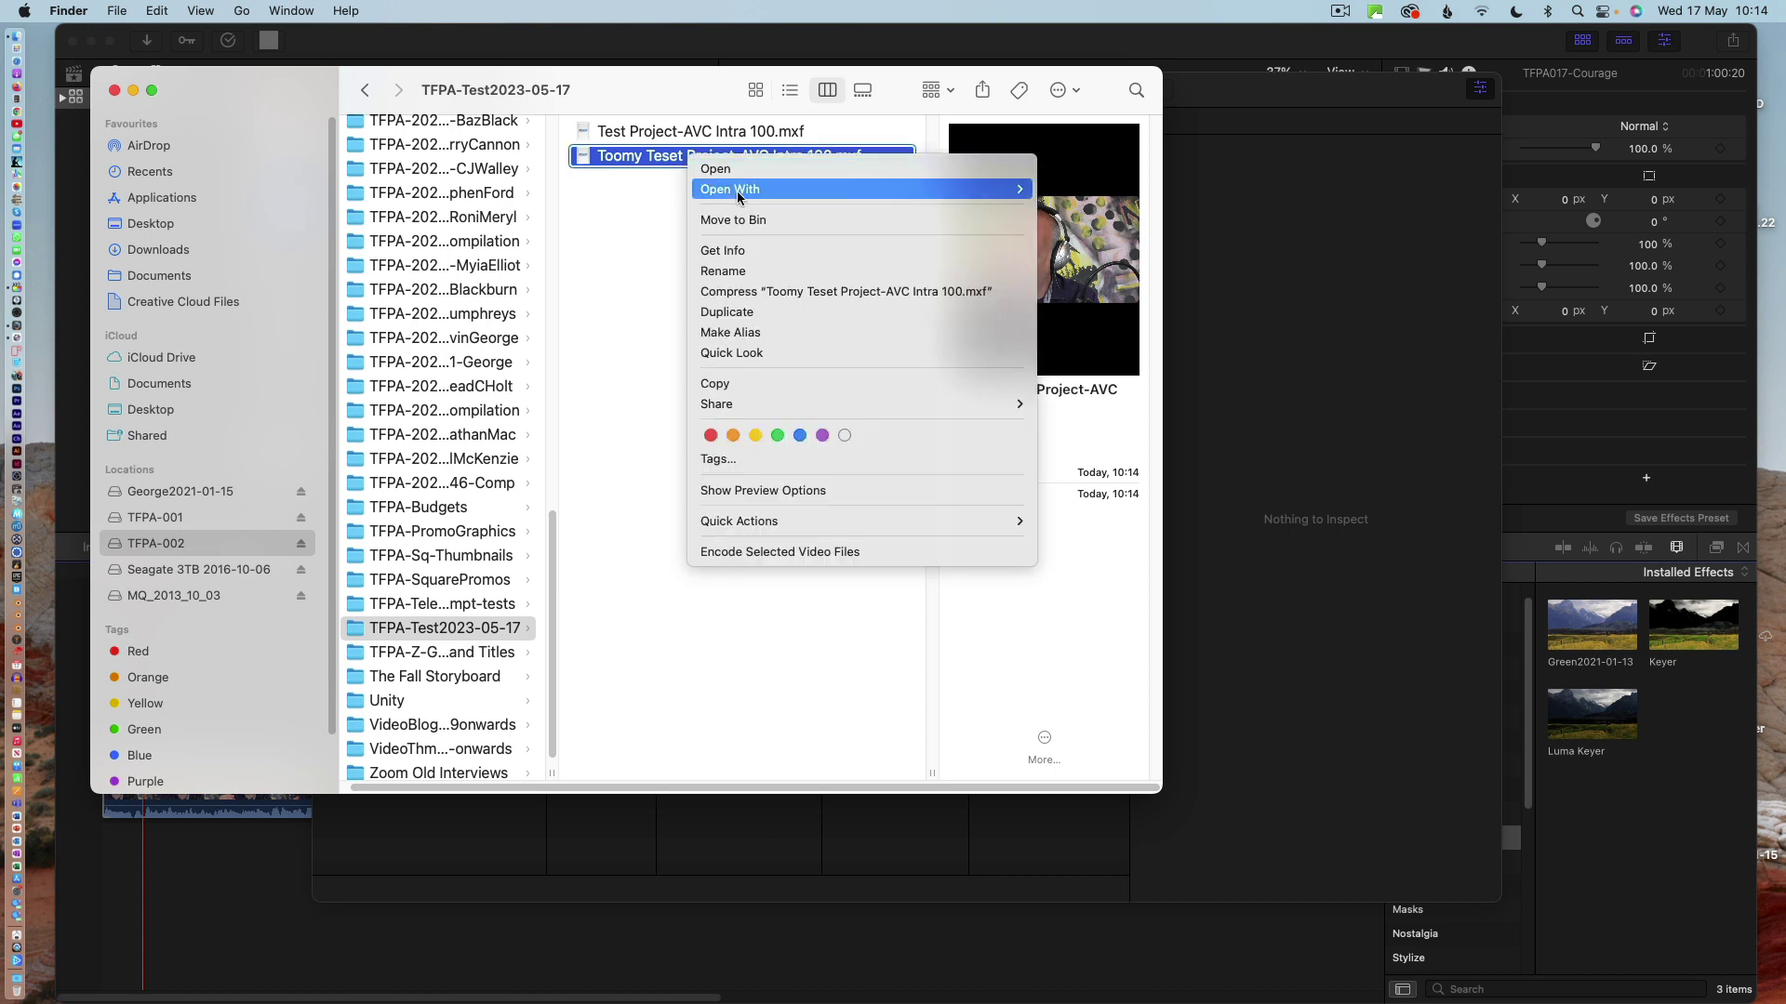
pyautogui.moveTo(741, 190)
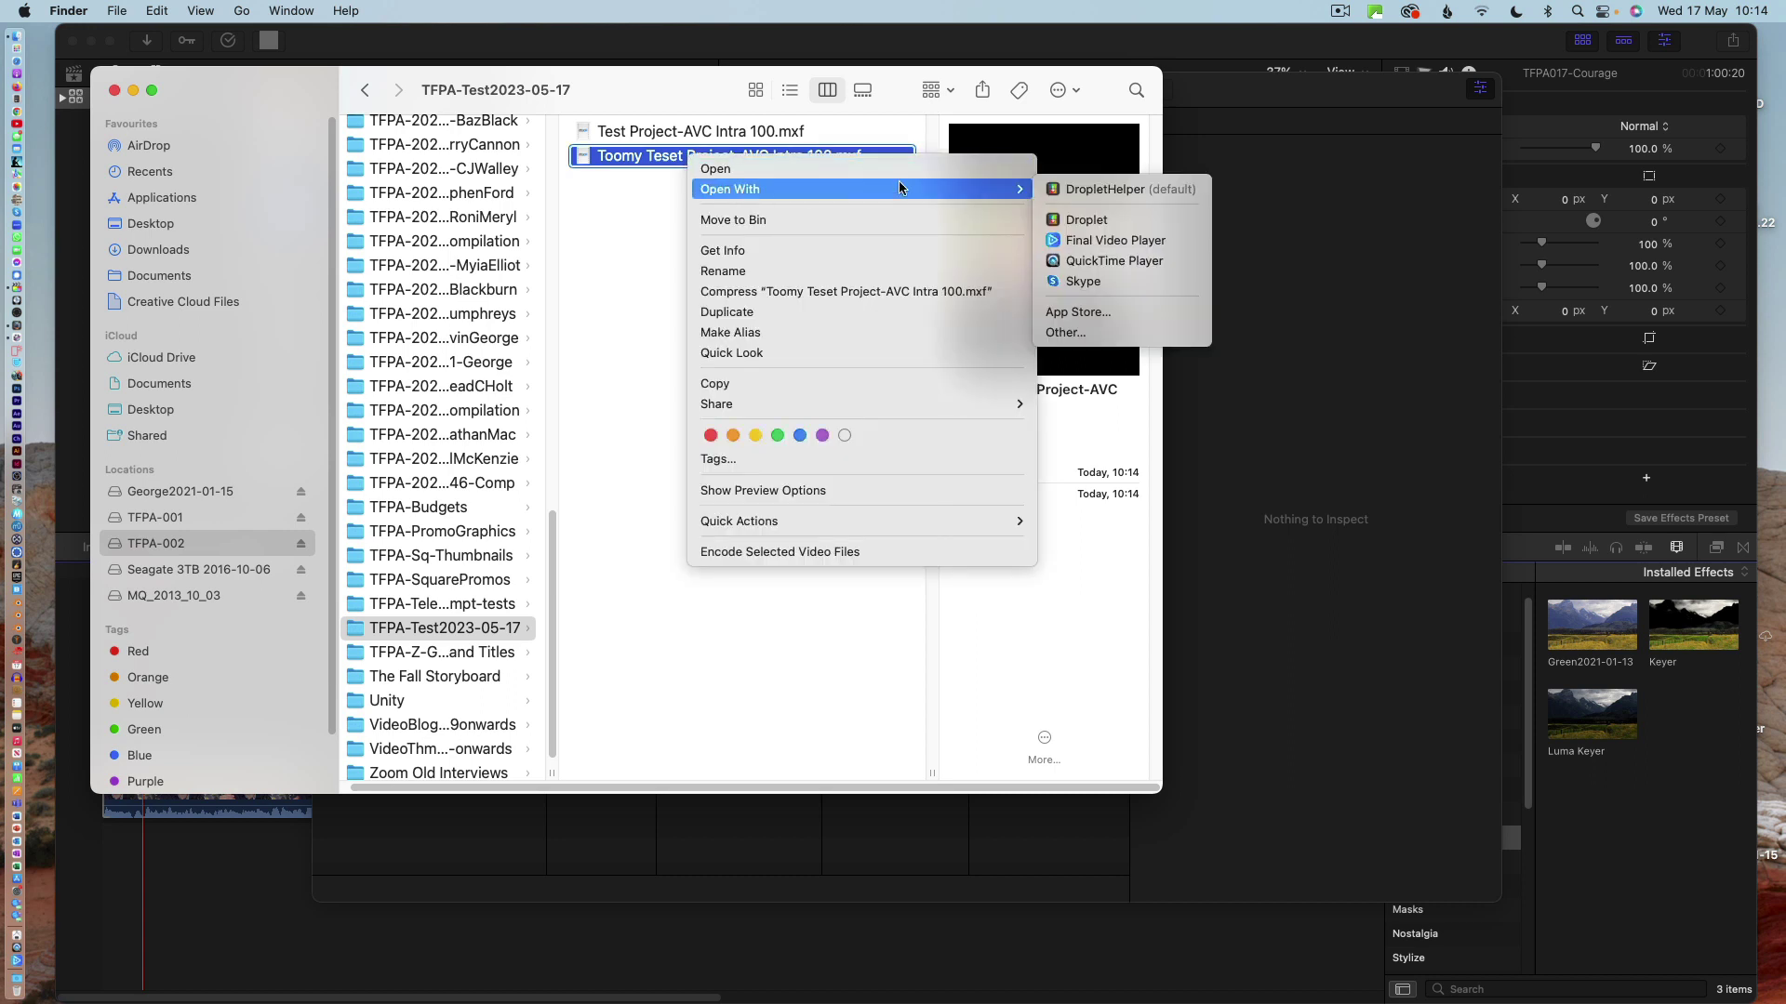
# - Play the encoded MXF in Final Video Player, then close its window and quit the player
pyautogui.click(1109, 245)
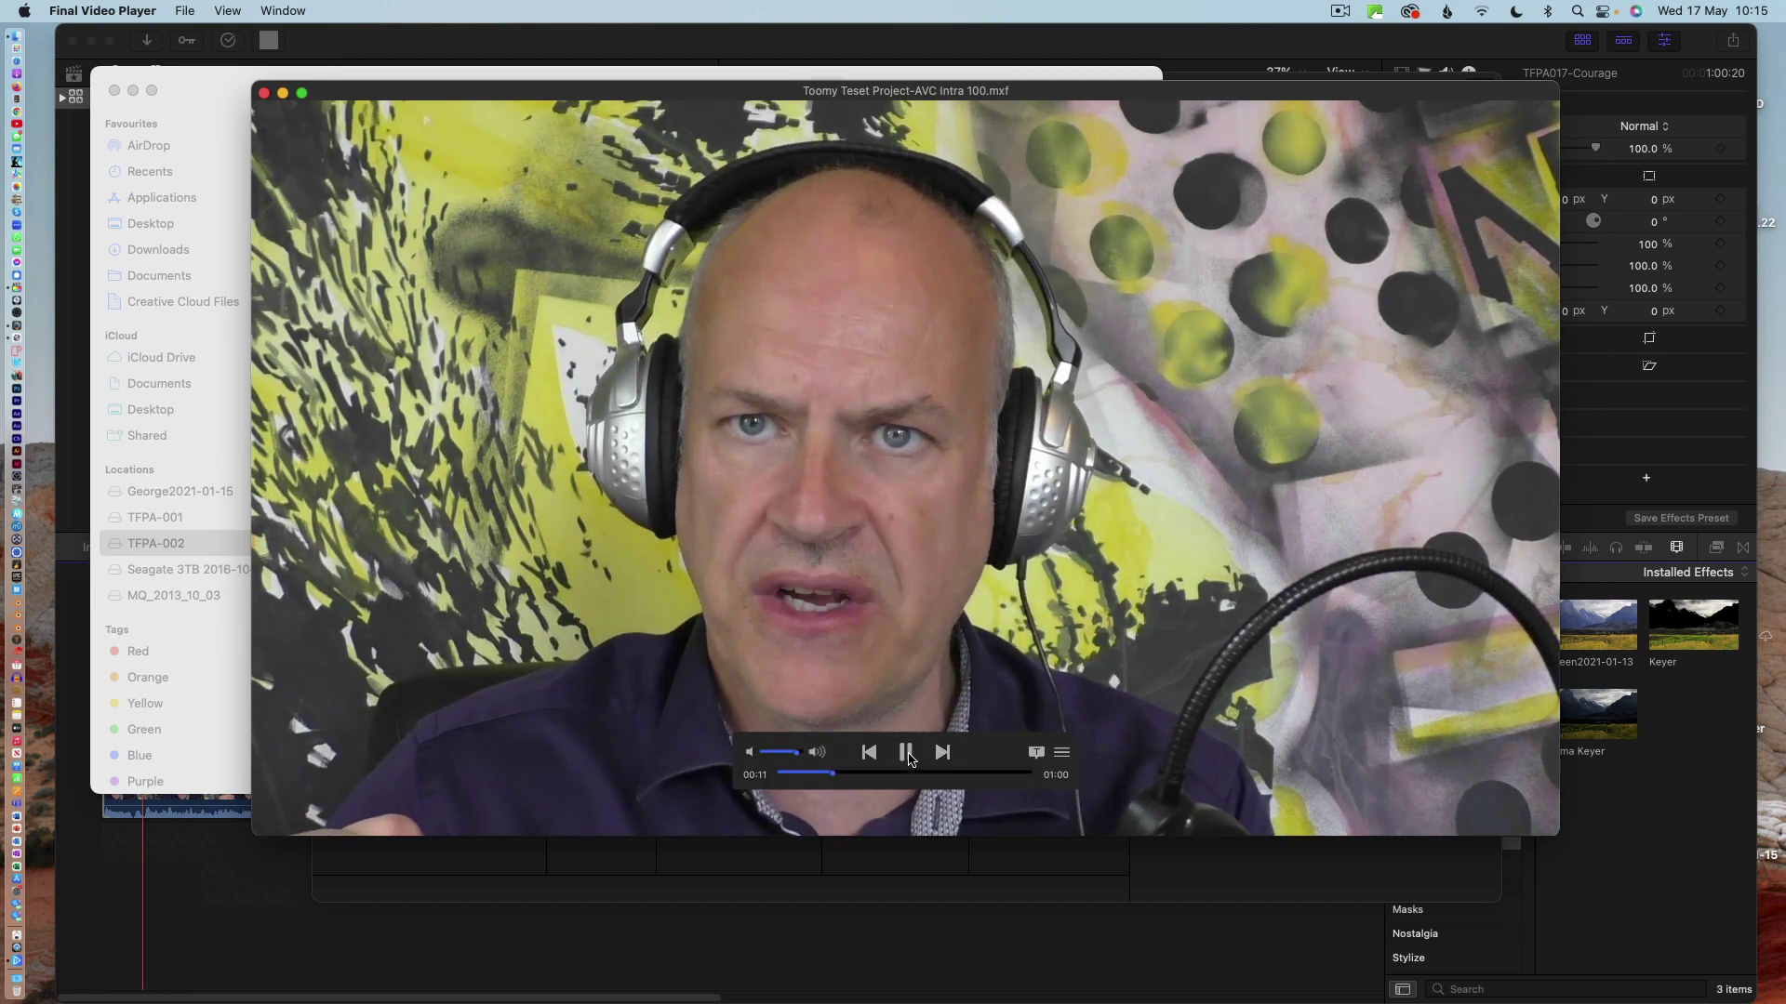
pyautogui.click(907, 754)
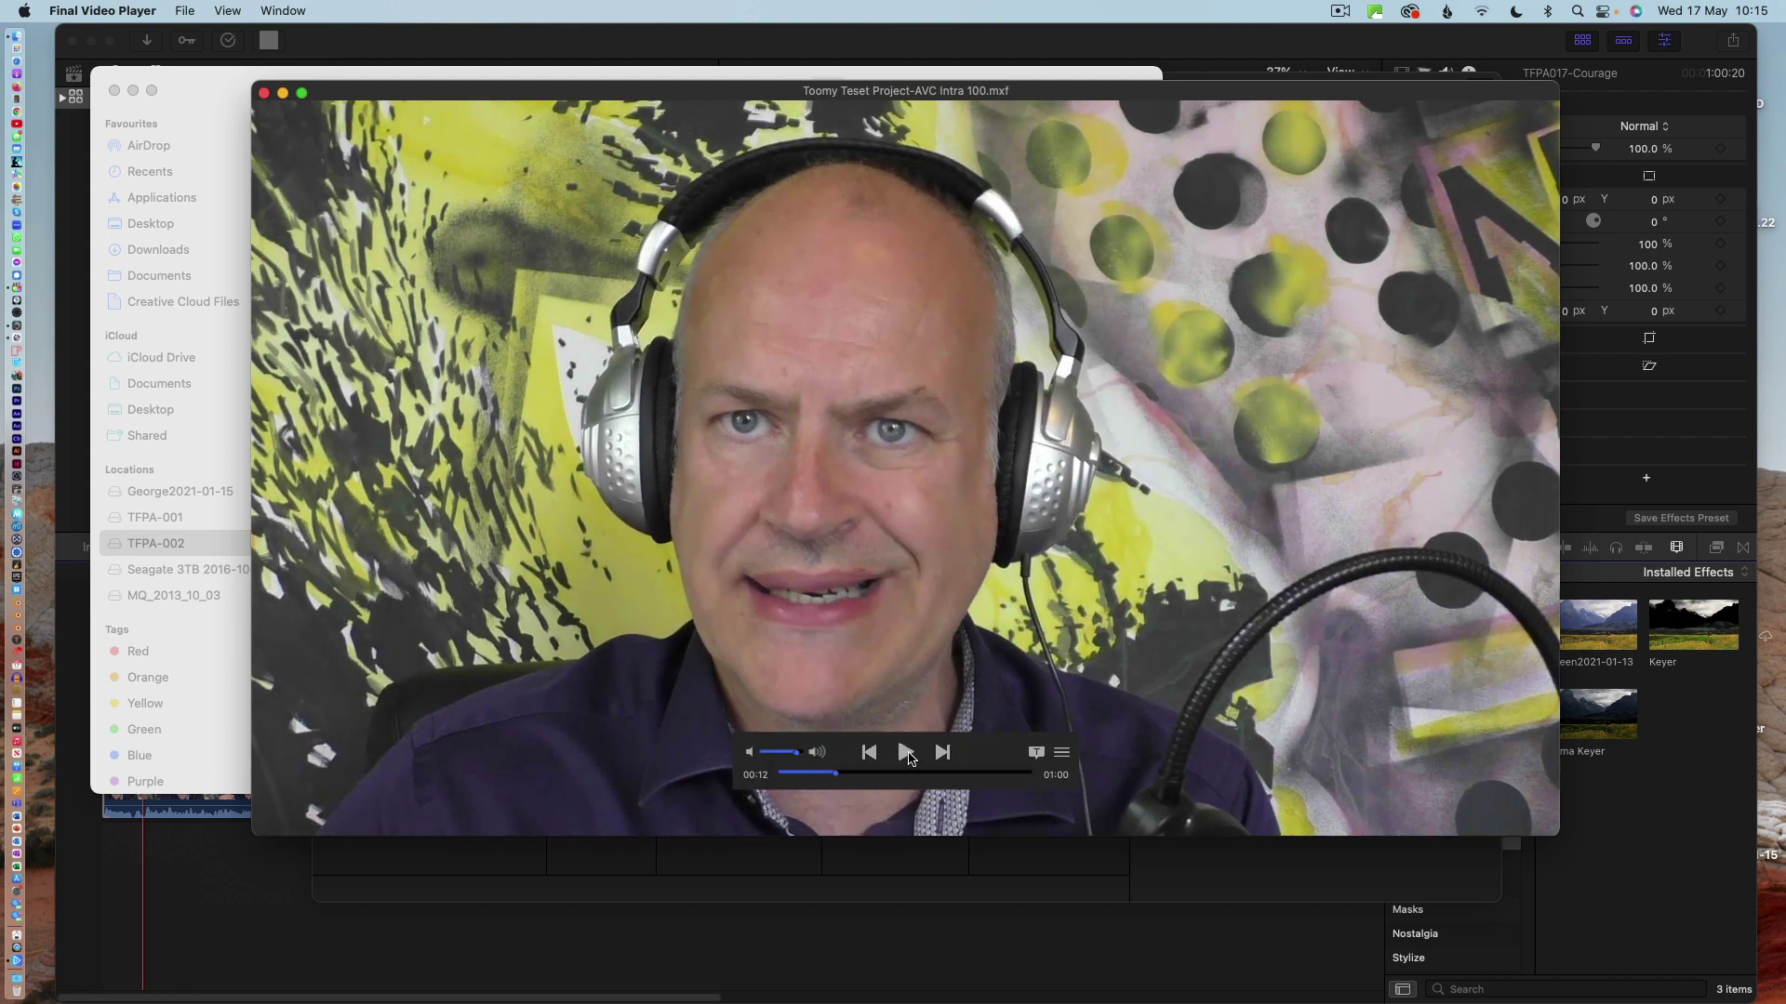
pyautogui.click(264, 93)
pyautogui.click(119, 11)
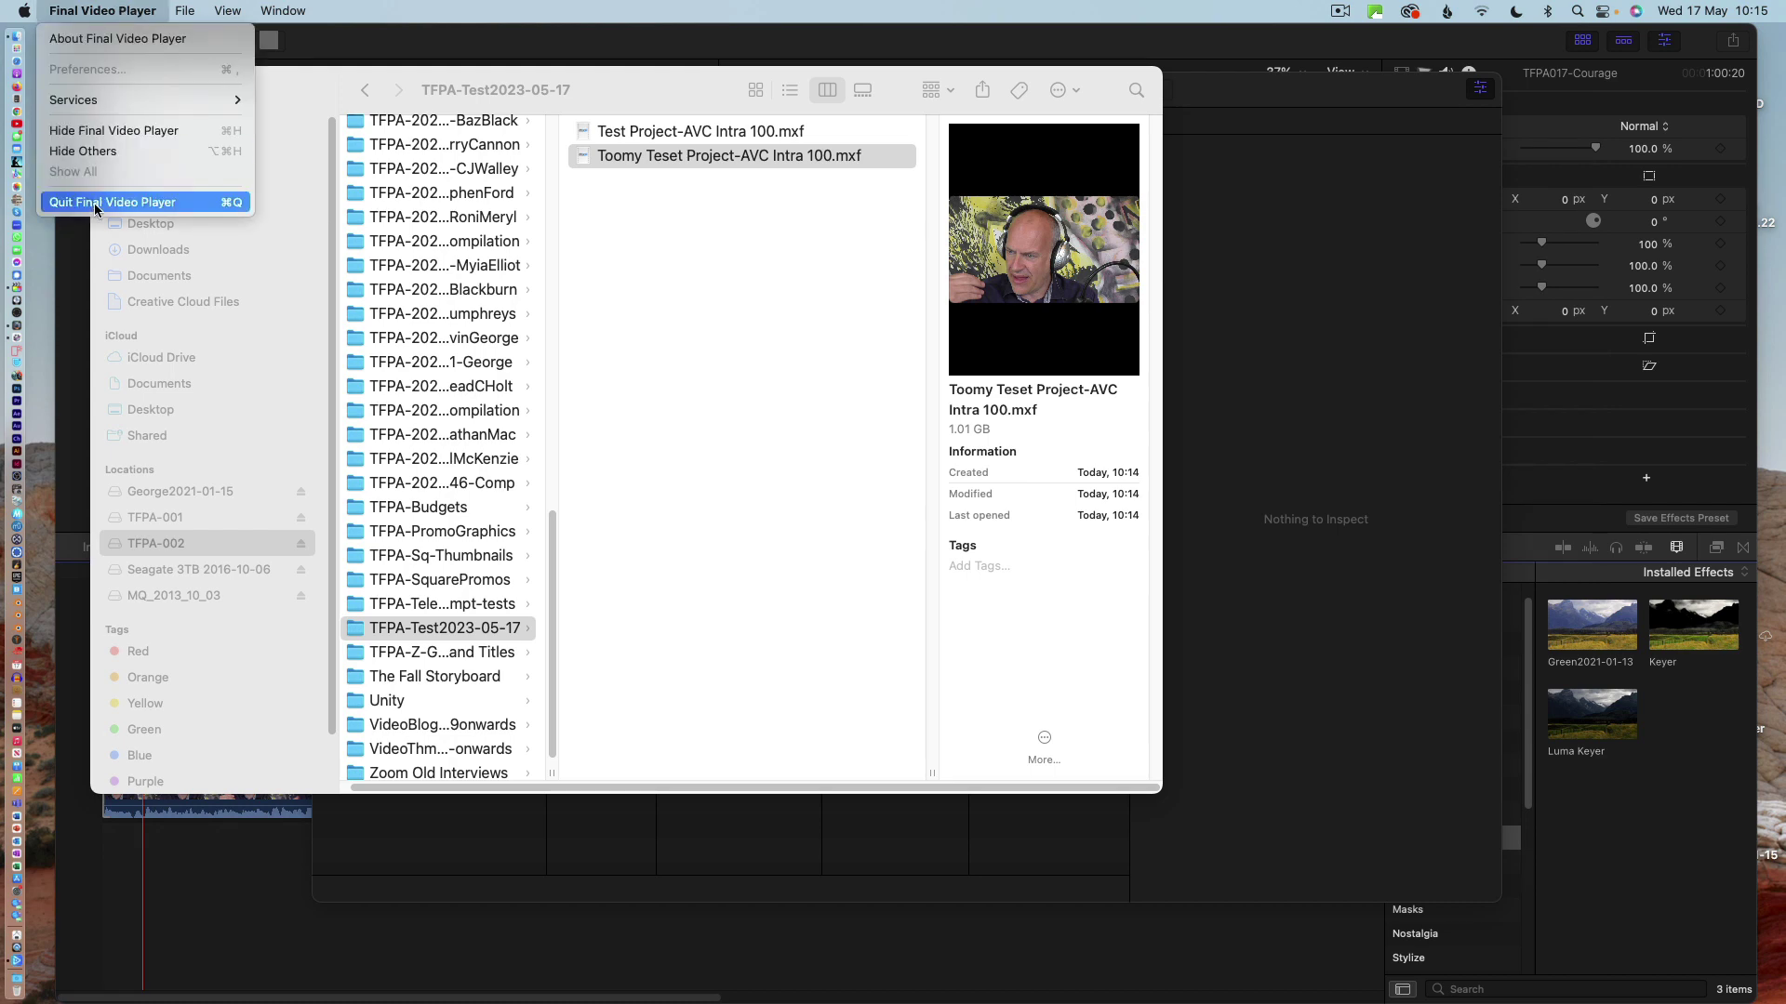
pyautogui.click(96, 203)
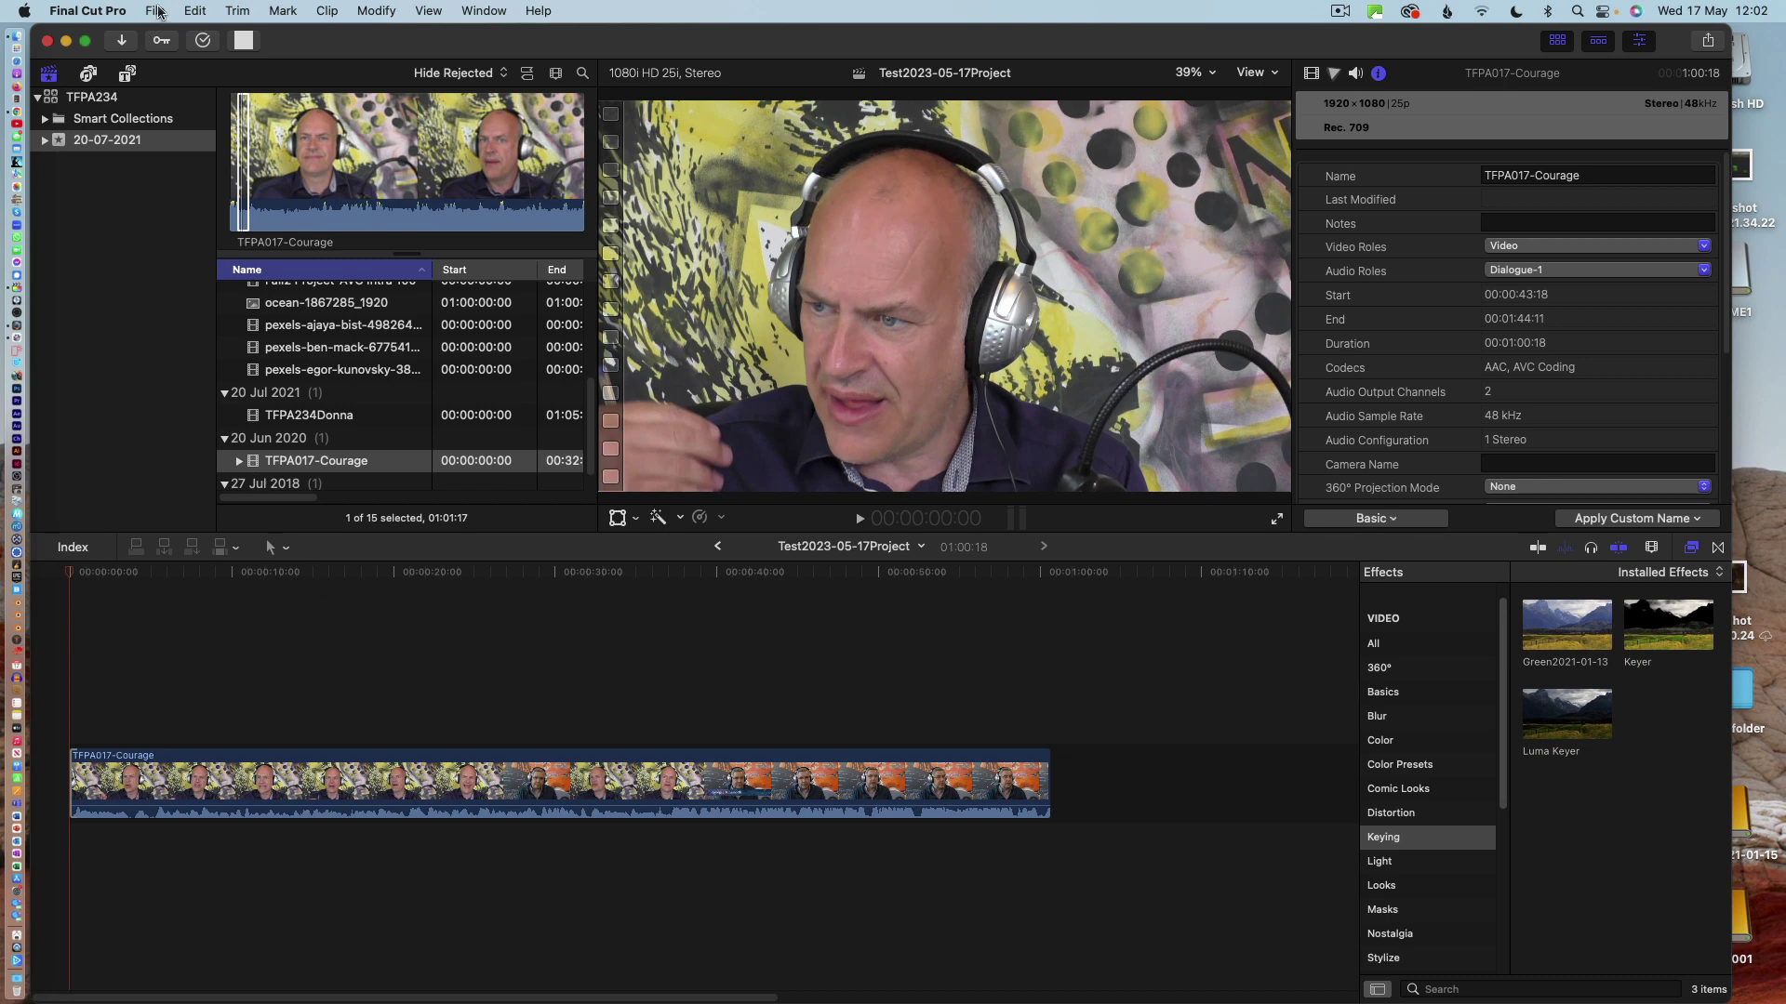
# - Start a new project and name it 'Test May 17 Project'
pyautogui.click(158, 11)
pyautogui.moveTo(162, 35)
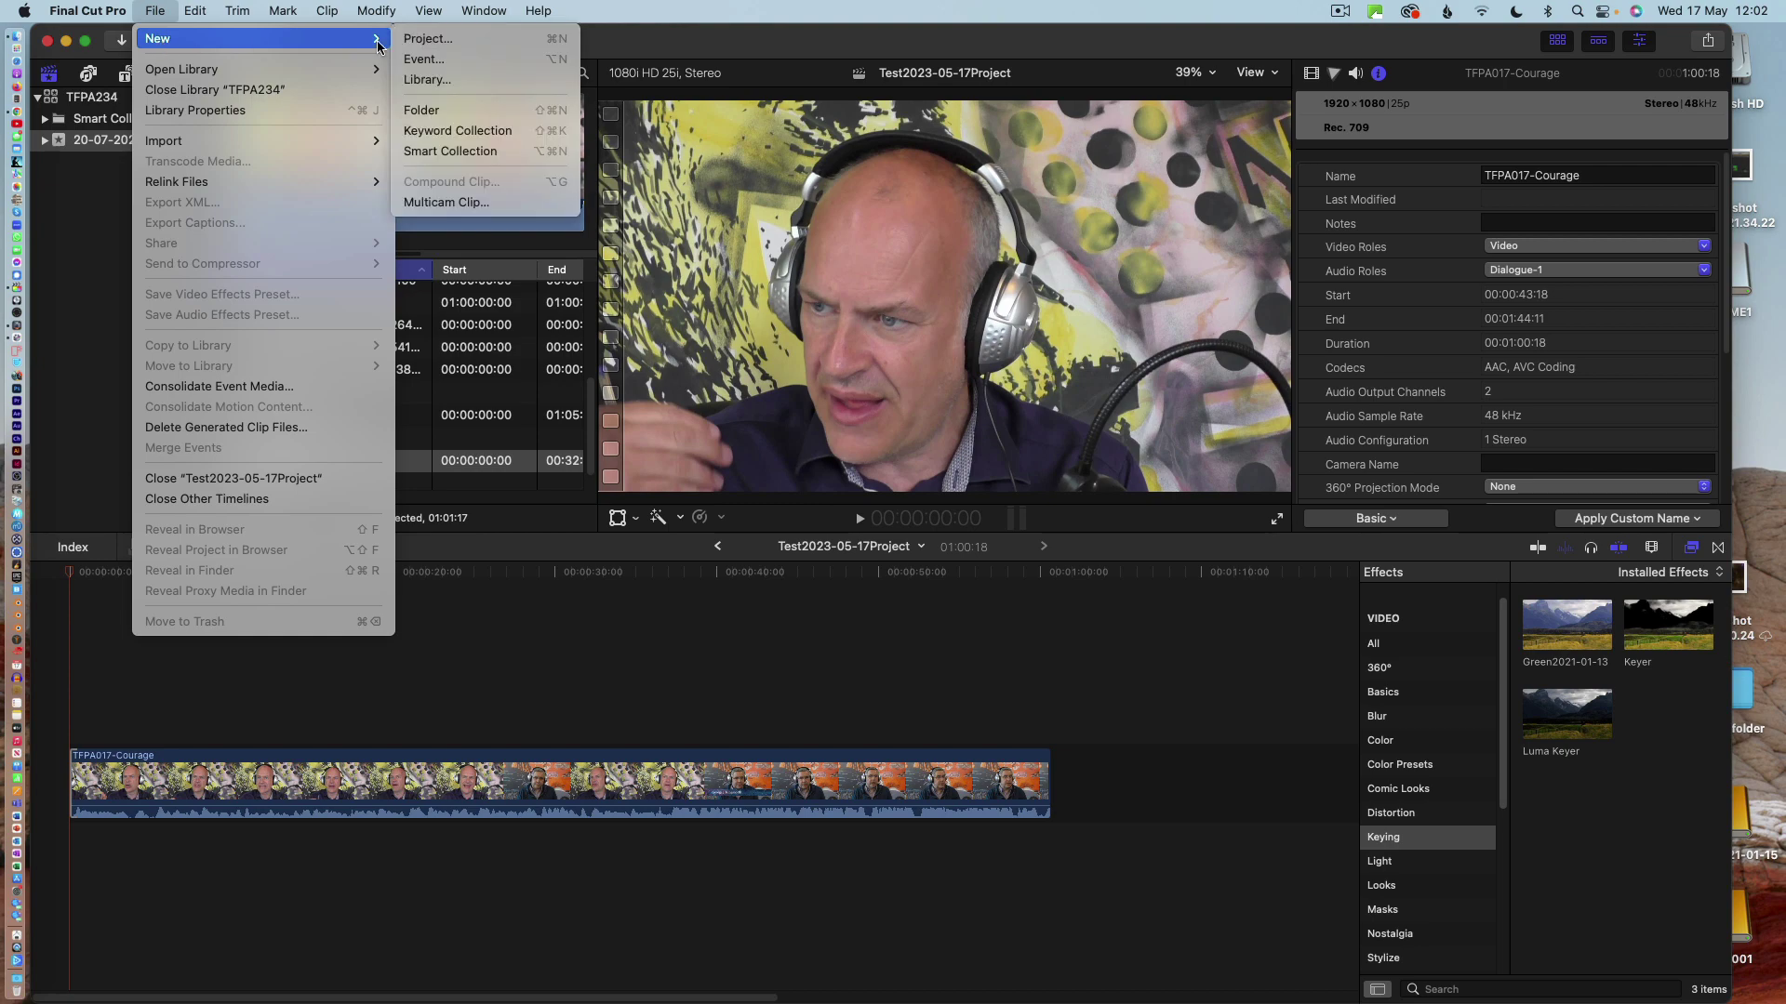
pyautogui.click(455, 42)
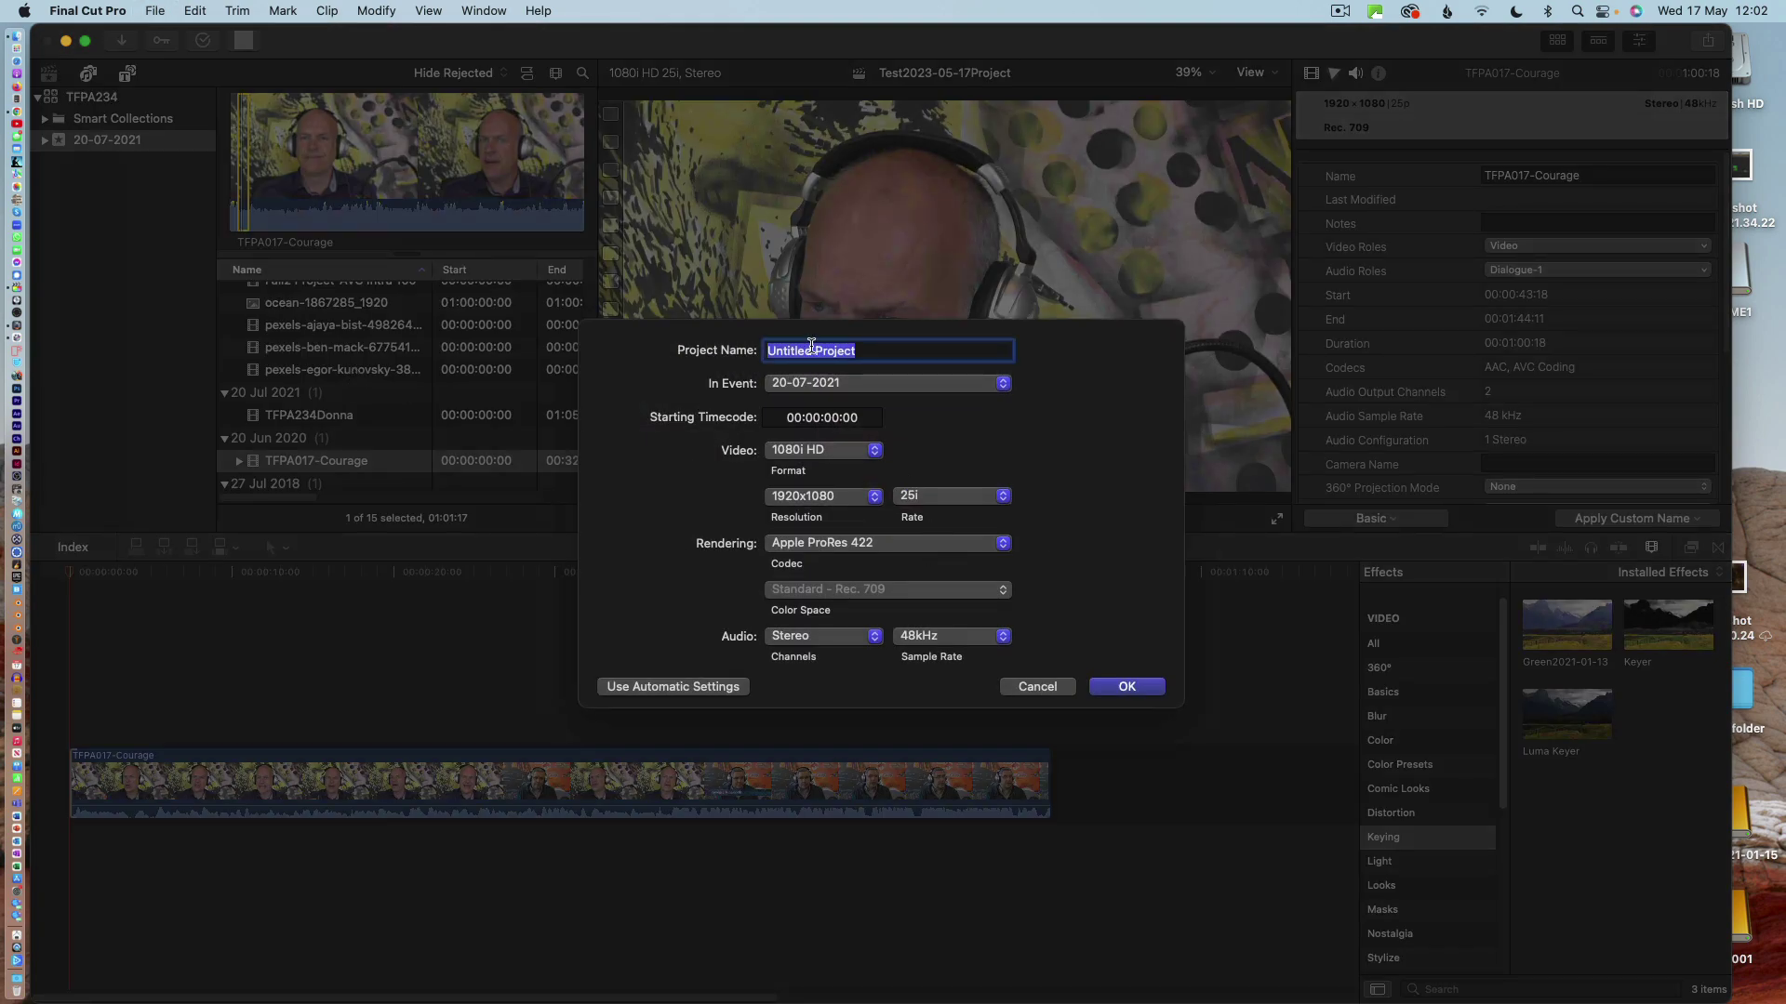
pyautogui.click(808, 351)
pyautogui.doubleClick(790, 351)
pyautogui.write('Test May 17')
# - Set the project video format to 1080i HD at 25i and create it
pyautogui.click(935, 499)
pyautogui.click(936, 499)
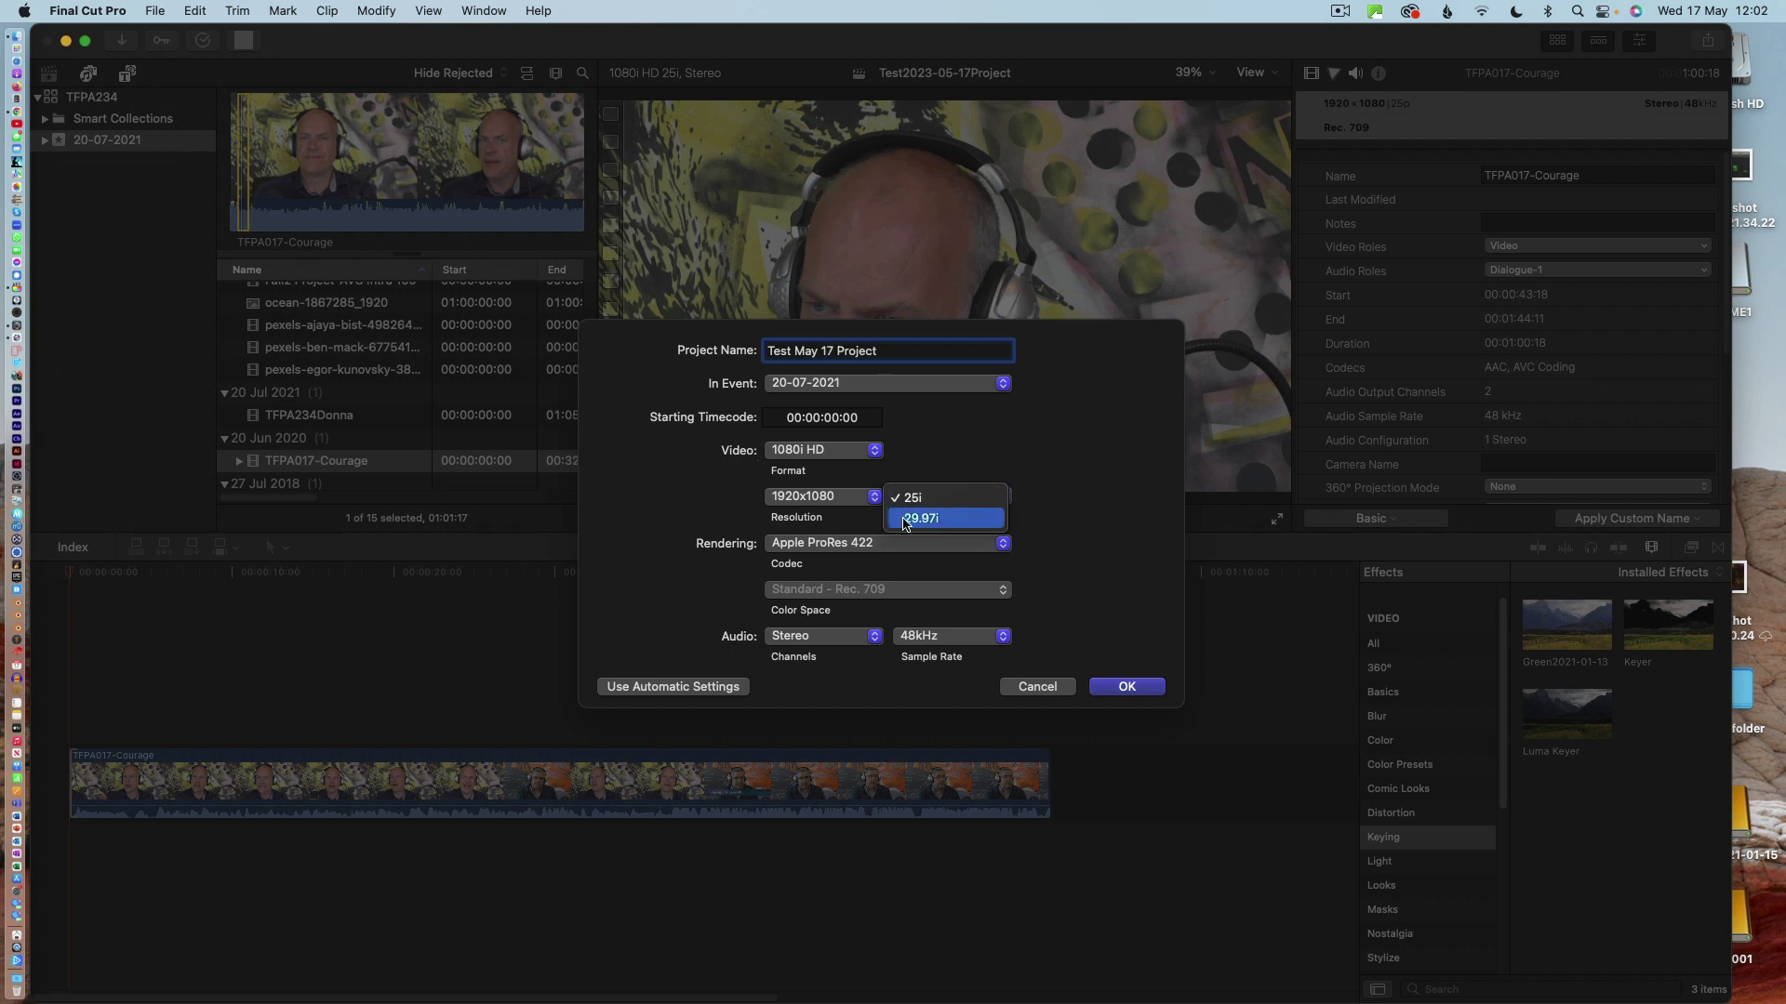
pyautogui.click(805, 452)
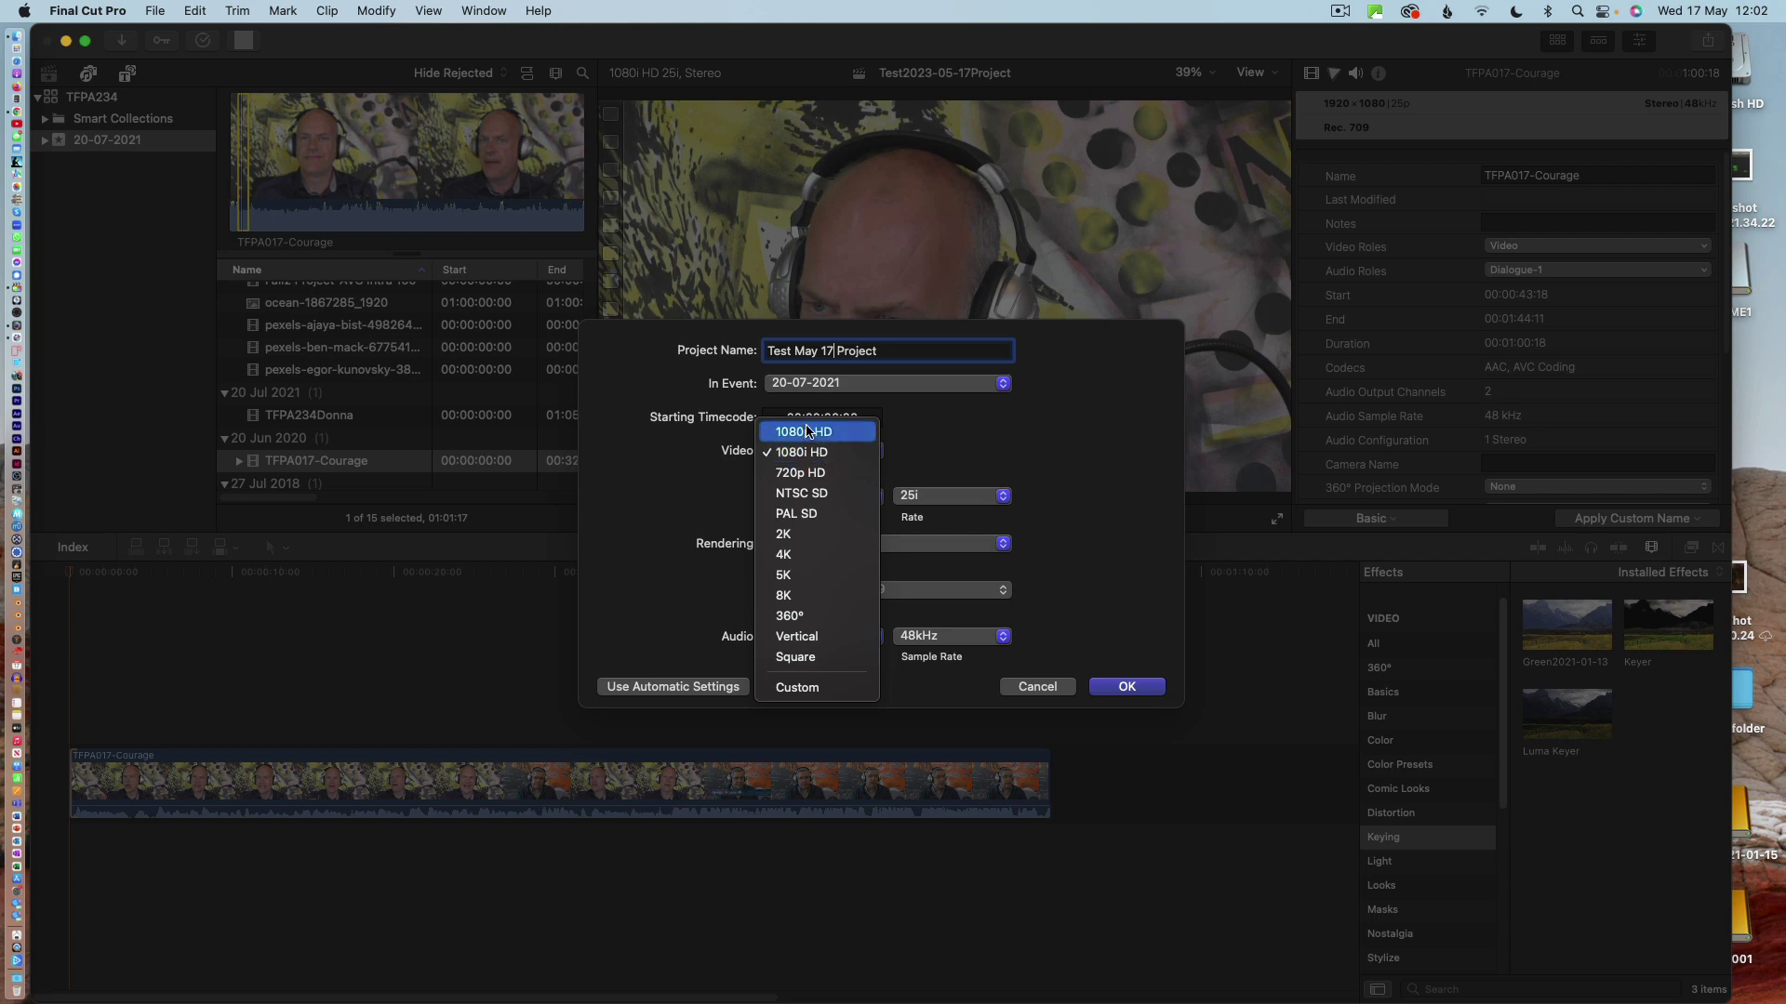
pyautogui.click(772, 437)
pyautogui.click(815, 454)
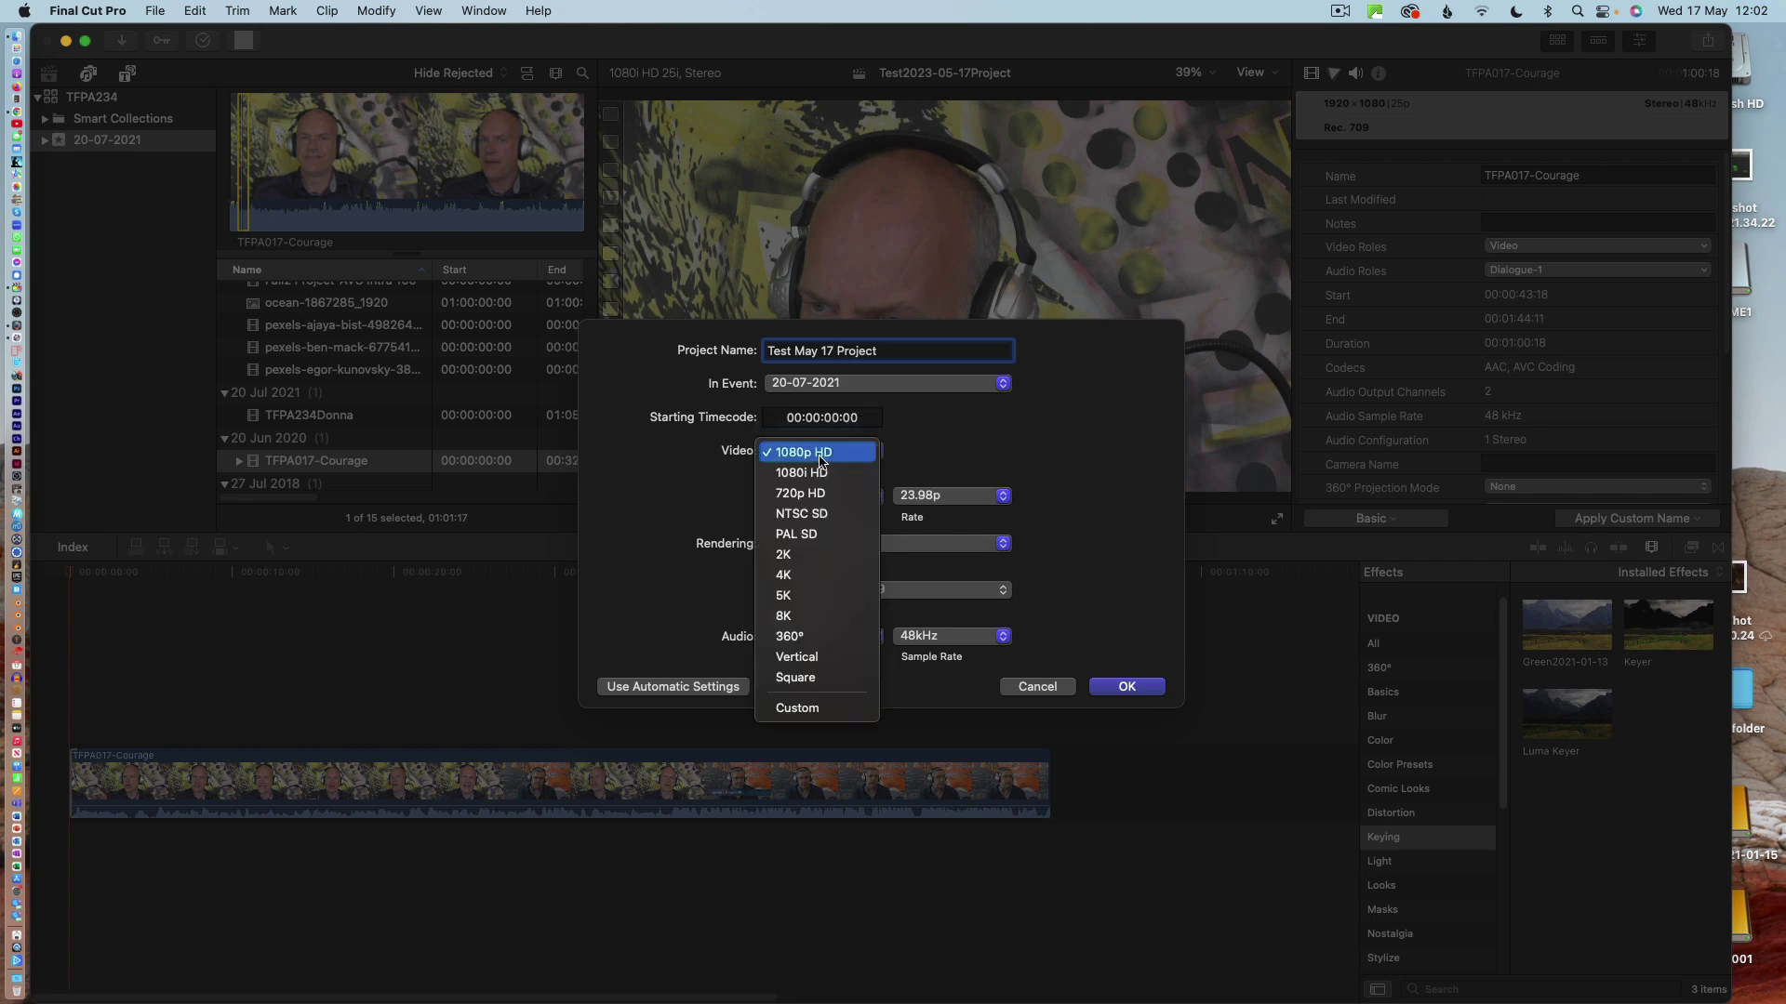
pyautogui.click(811, 474)
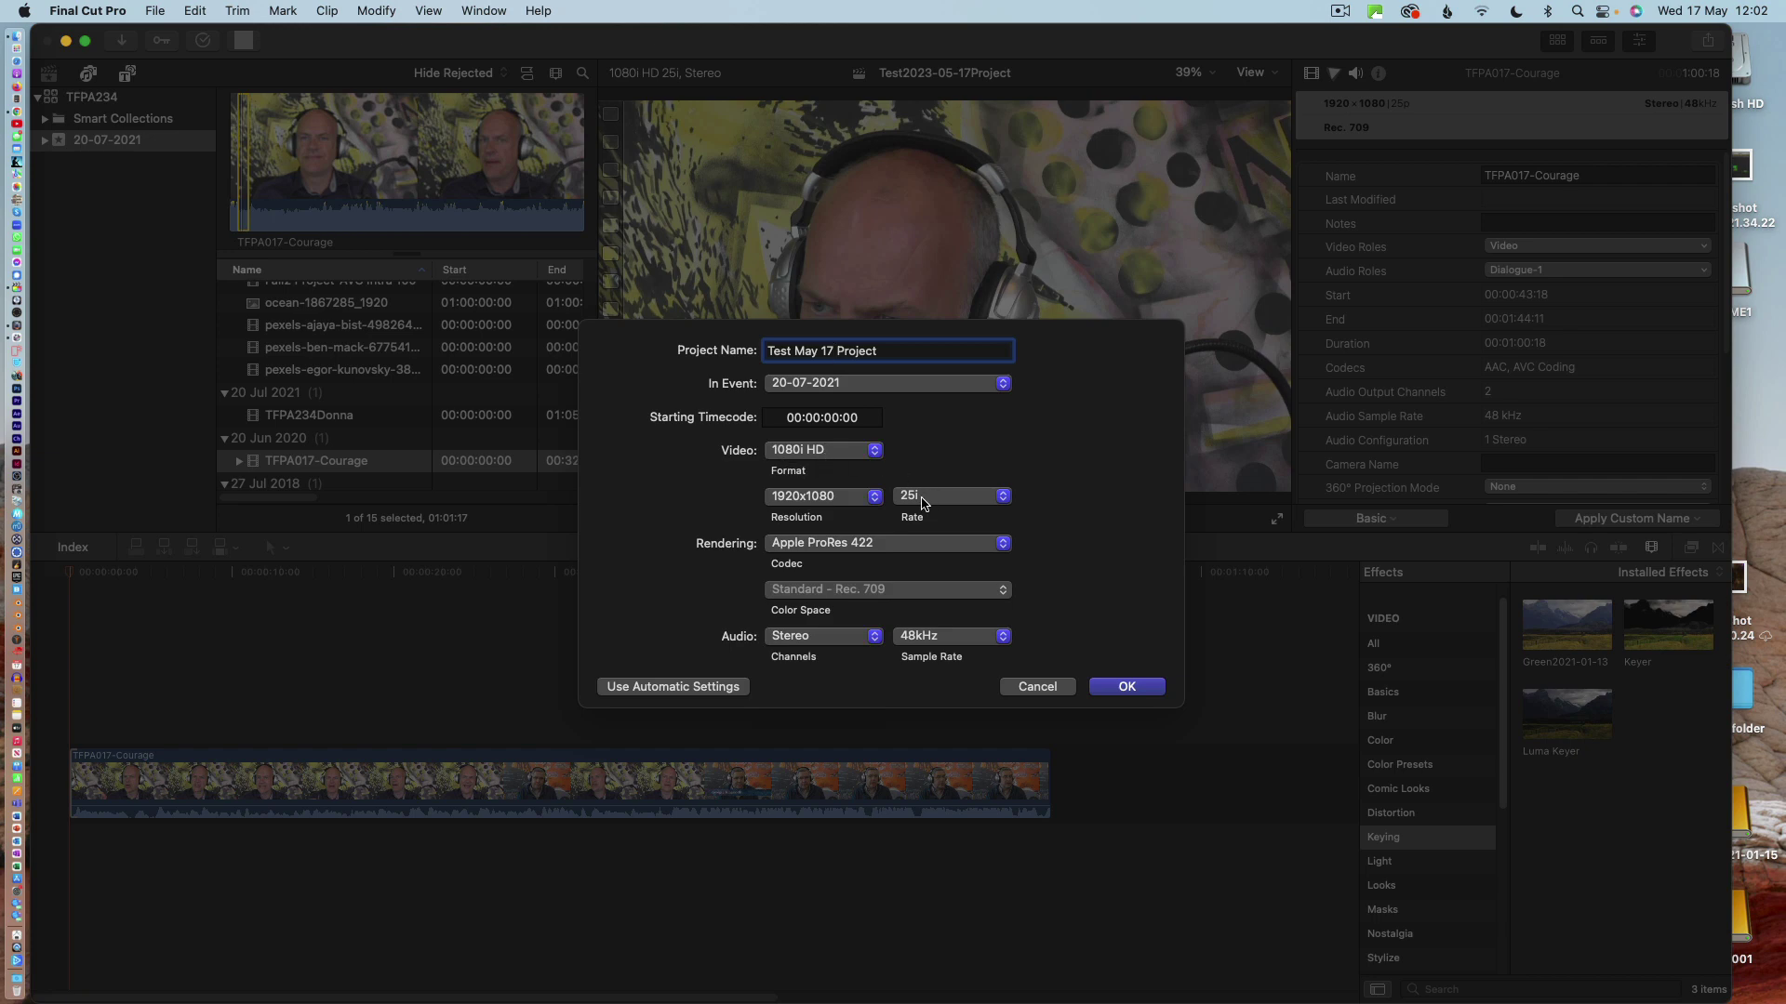
pyautogui.click(958, 498)
pyautogui.click(958, 498)
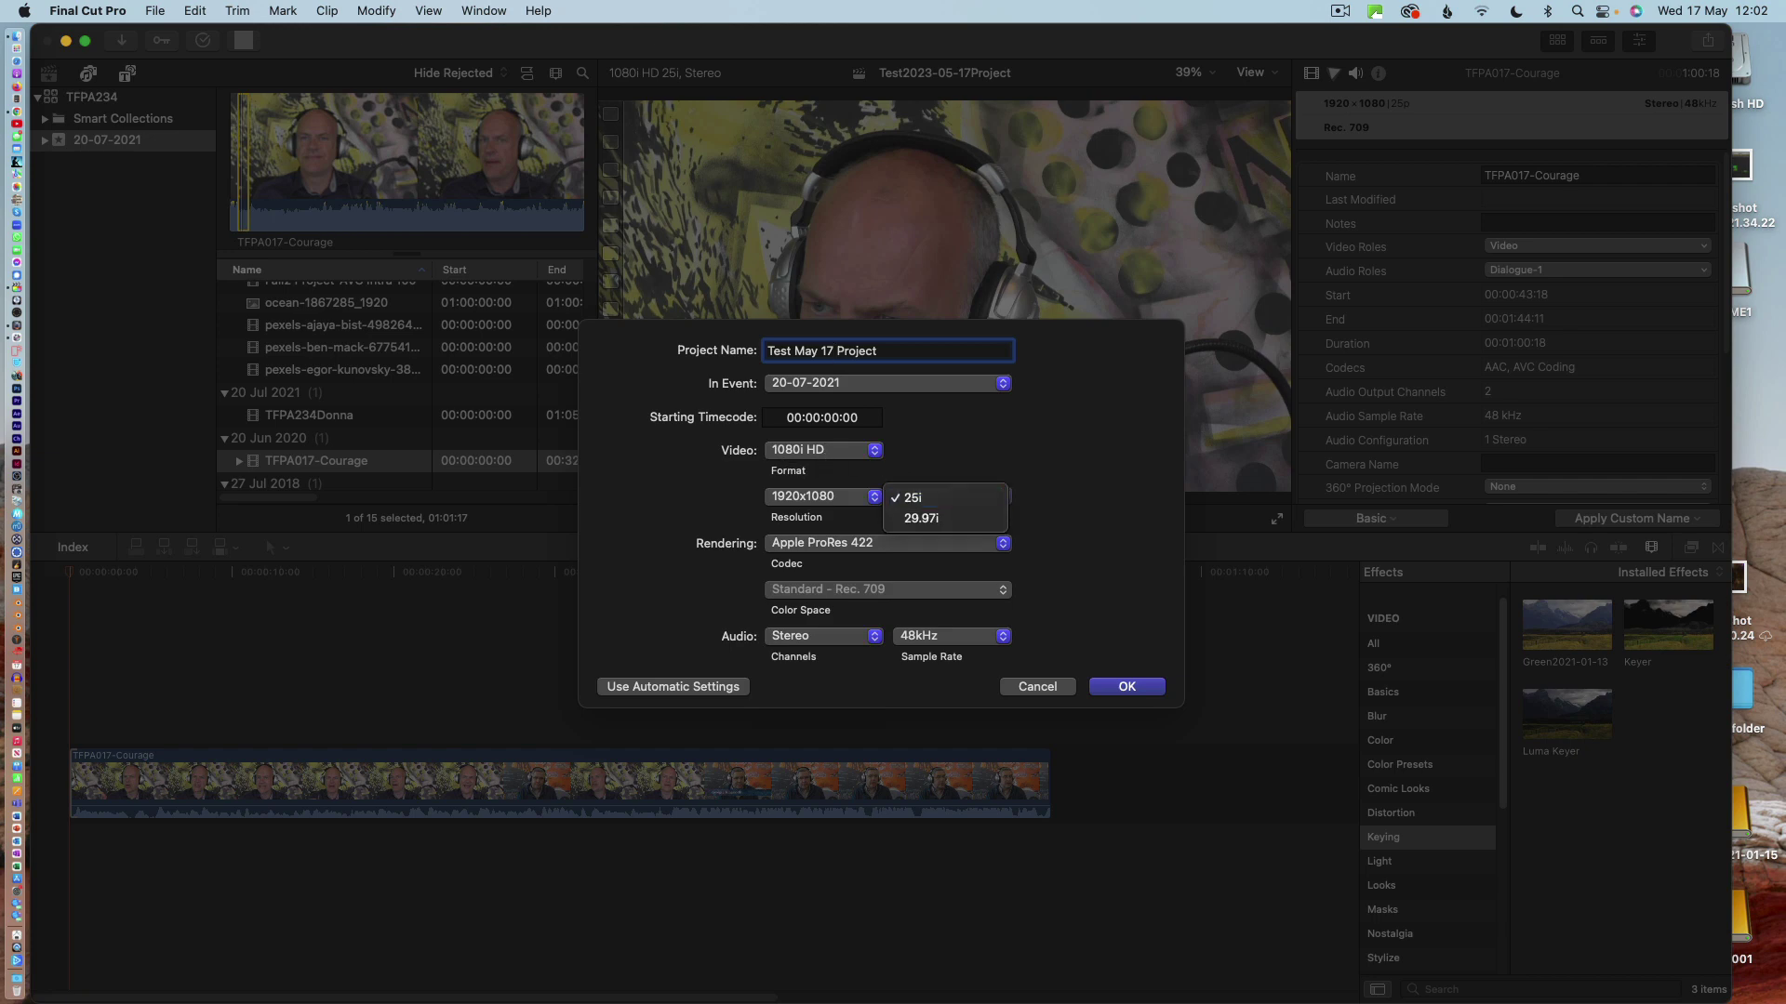
pyautogui.click(1125, 687)
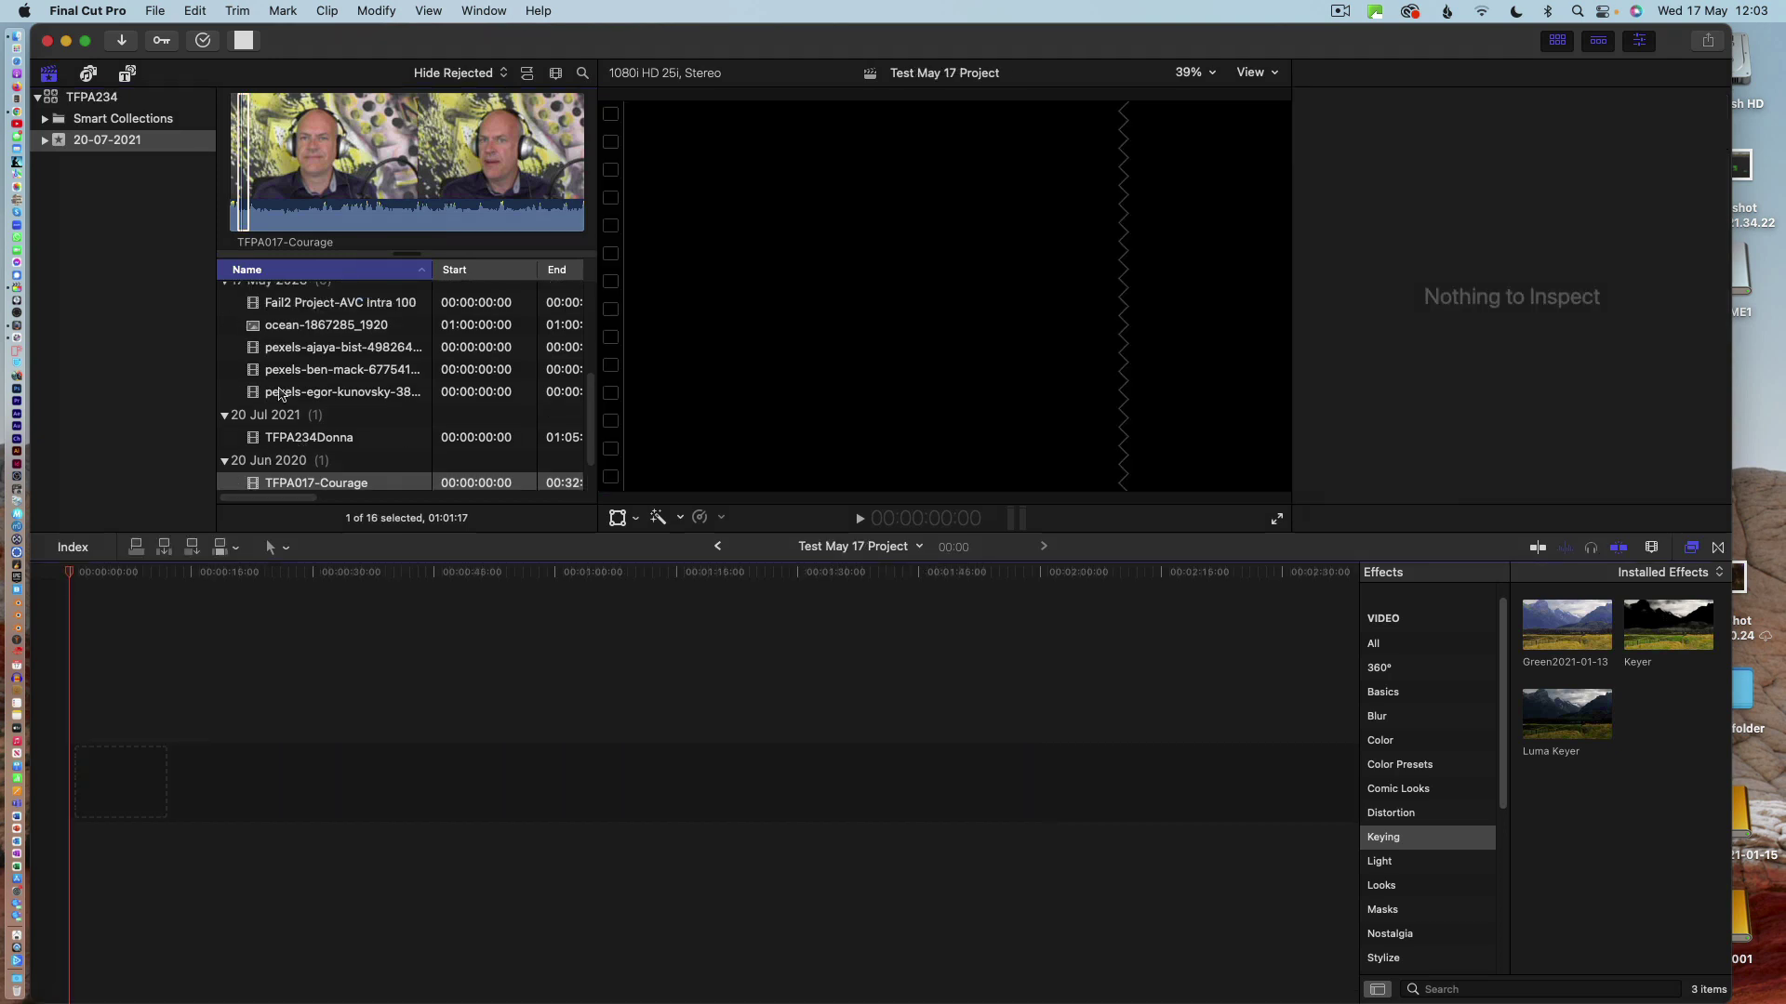
# - Append the TFPA017-Courage clip to the empty project timeline
pyautogui.click(256, 484)
pyautogui.press('cmd+4')
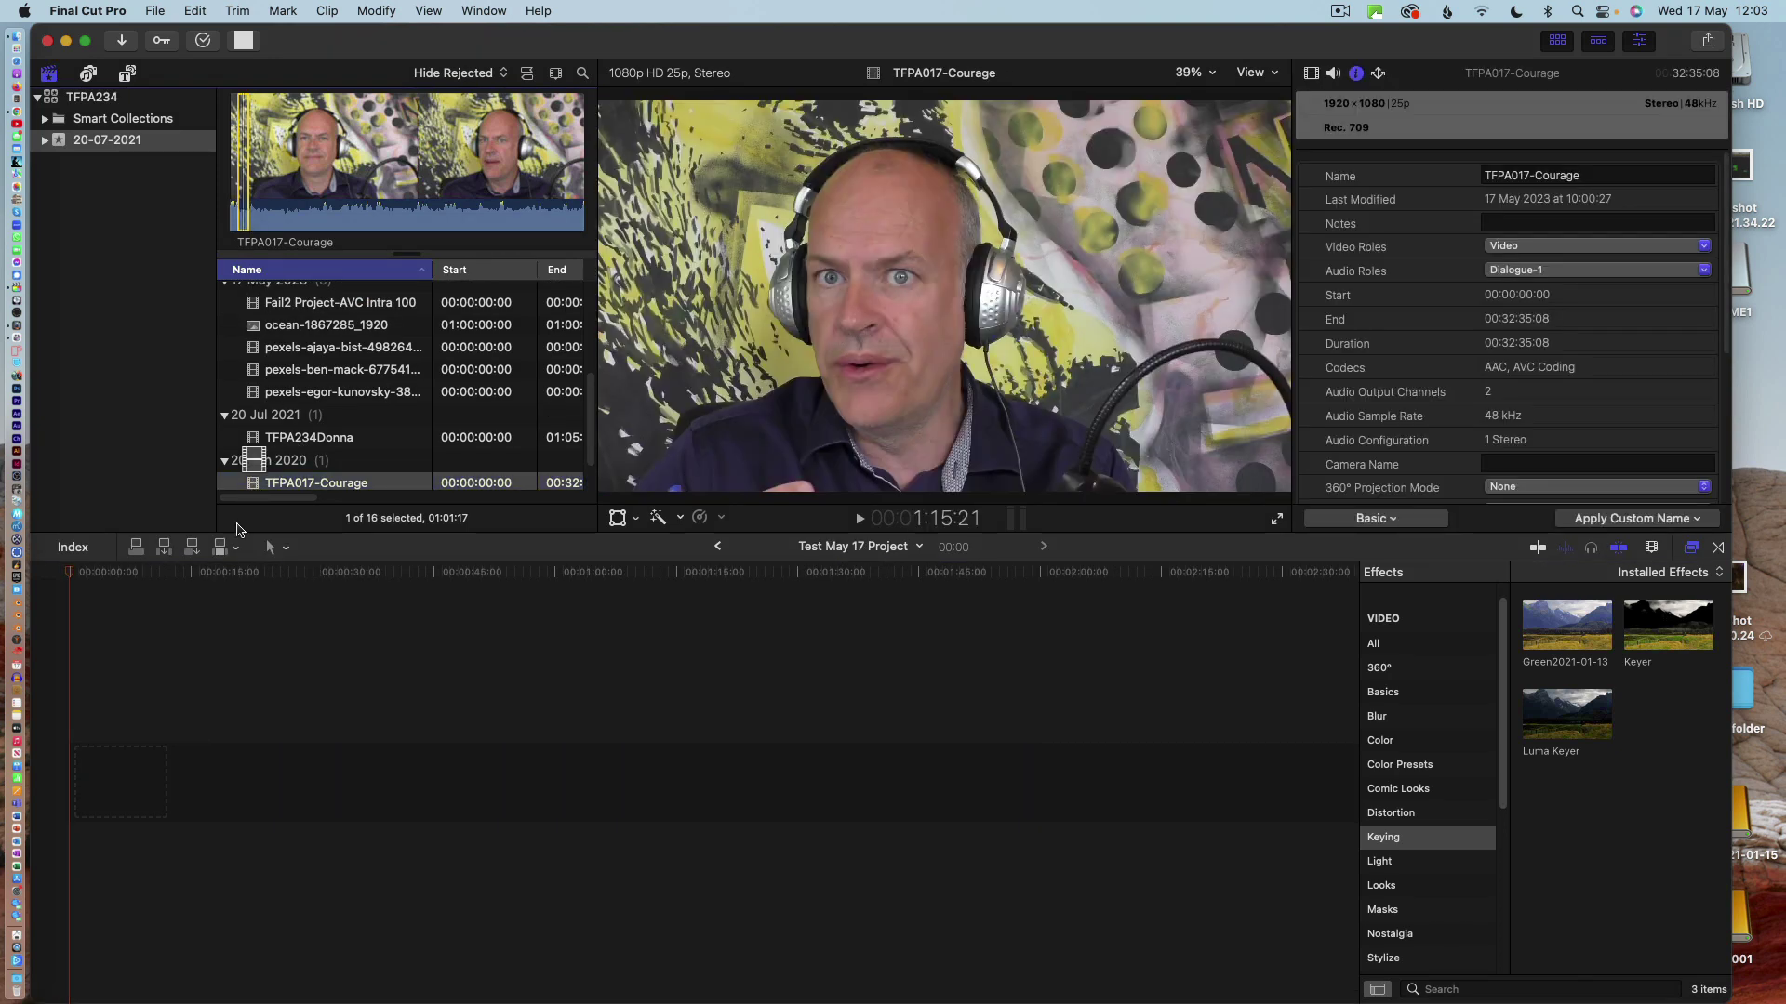
pyautogui.press('e')
pyautogui.click(153, 11)
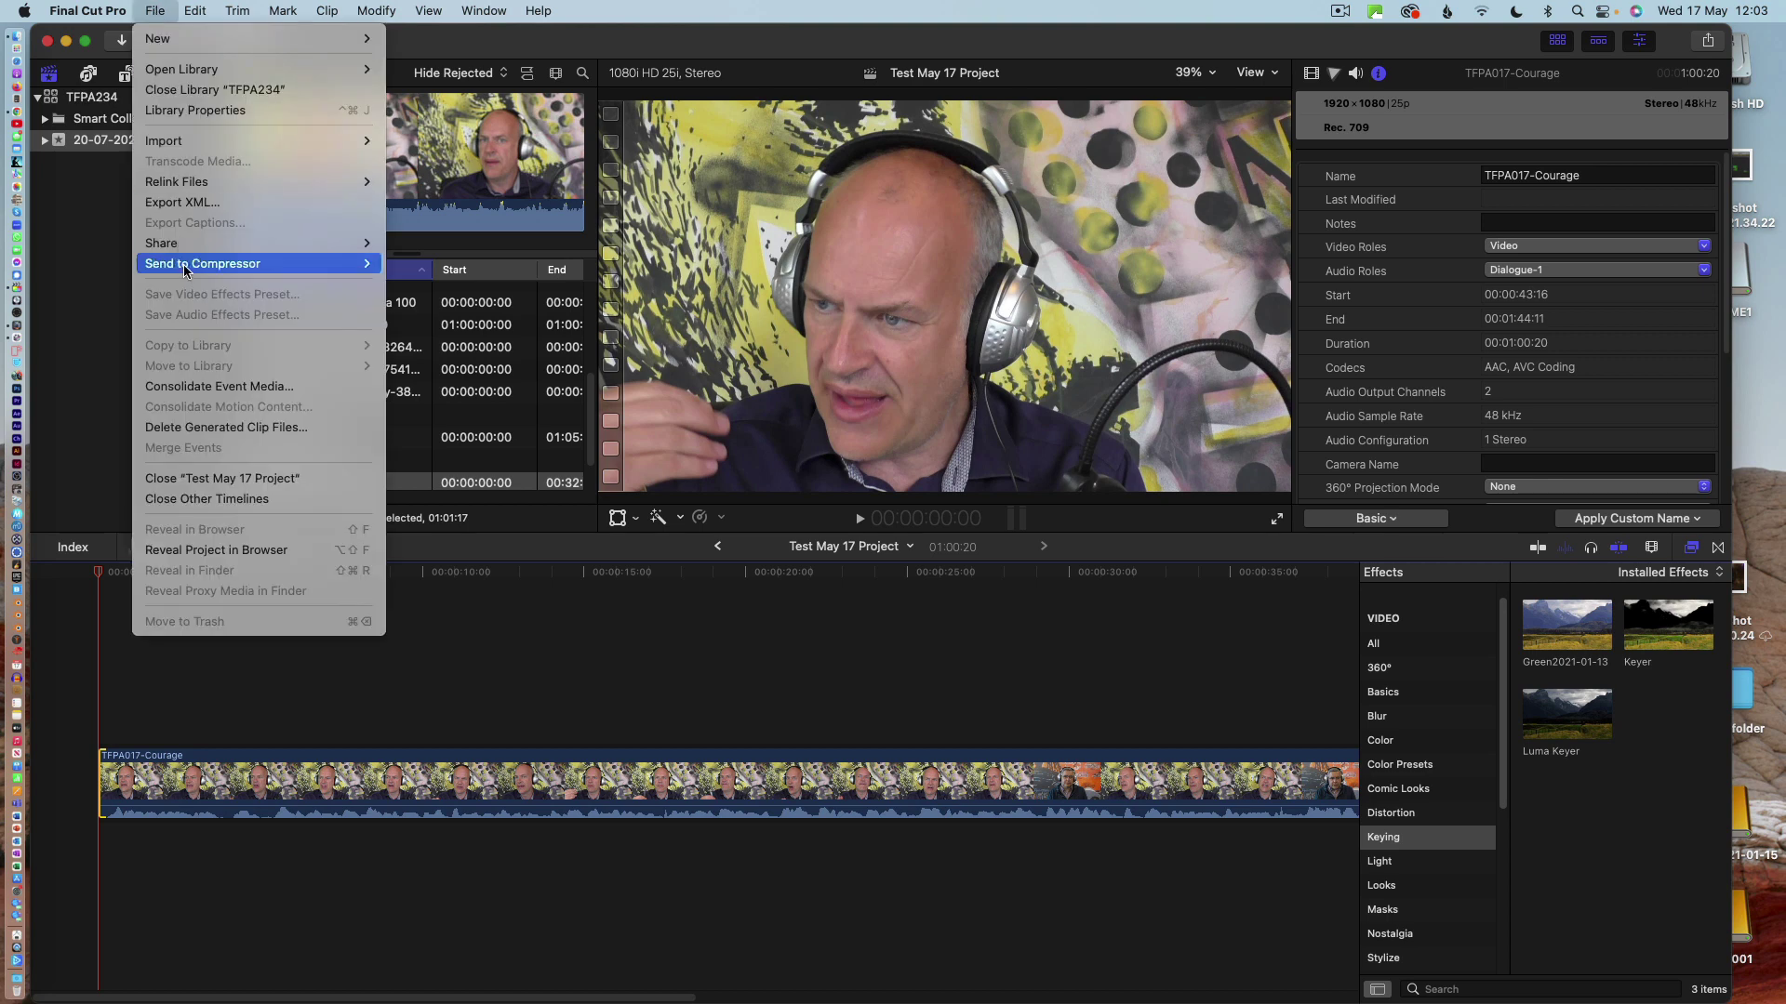
# - Send the project to Compressor as a new batch with the AVC Intra 100 MXF preset
pyautogui.moveTo(186, 267)
pyautogui.click(440, 265)
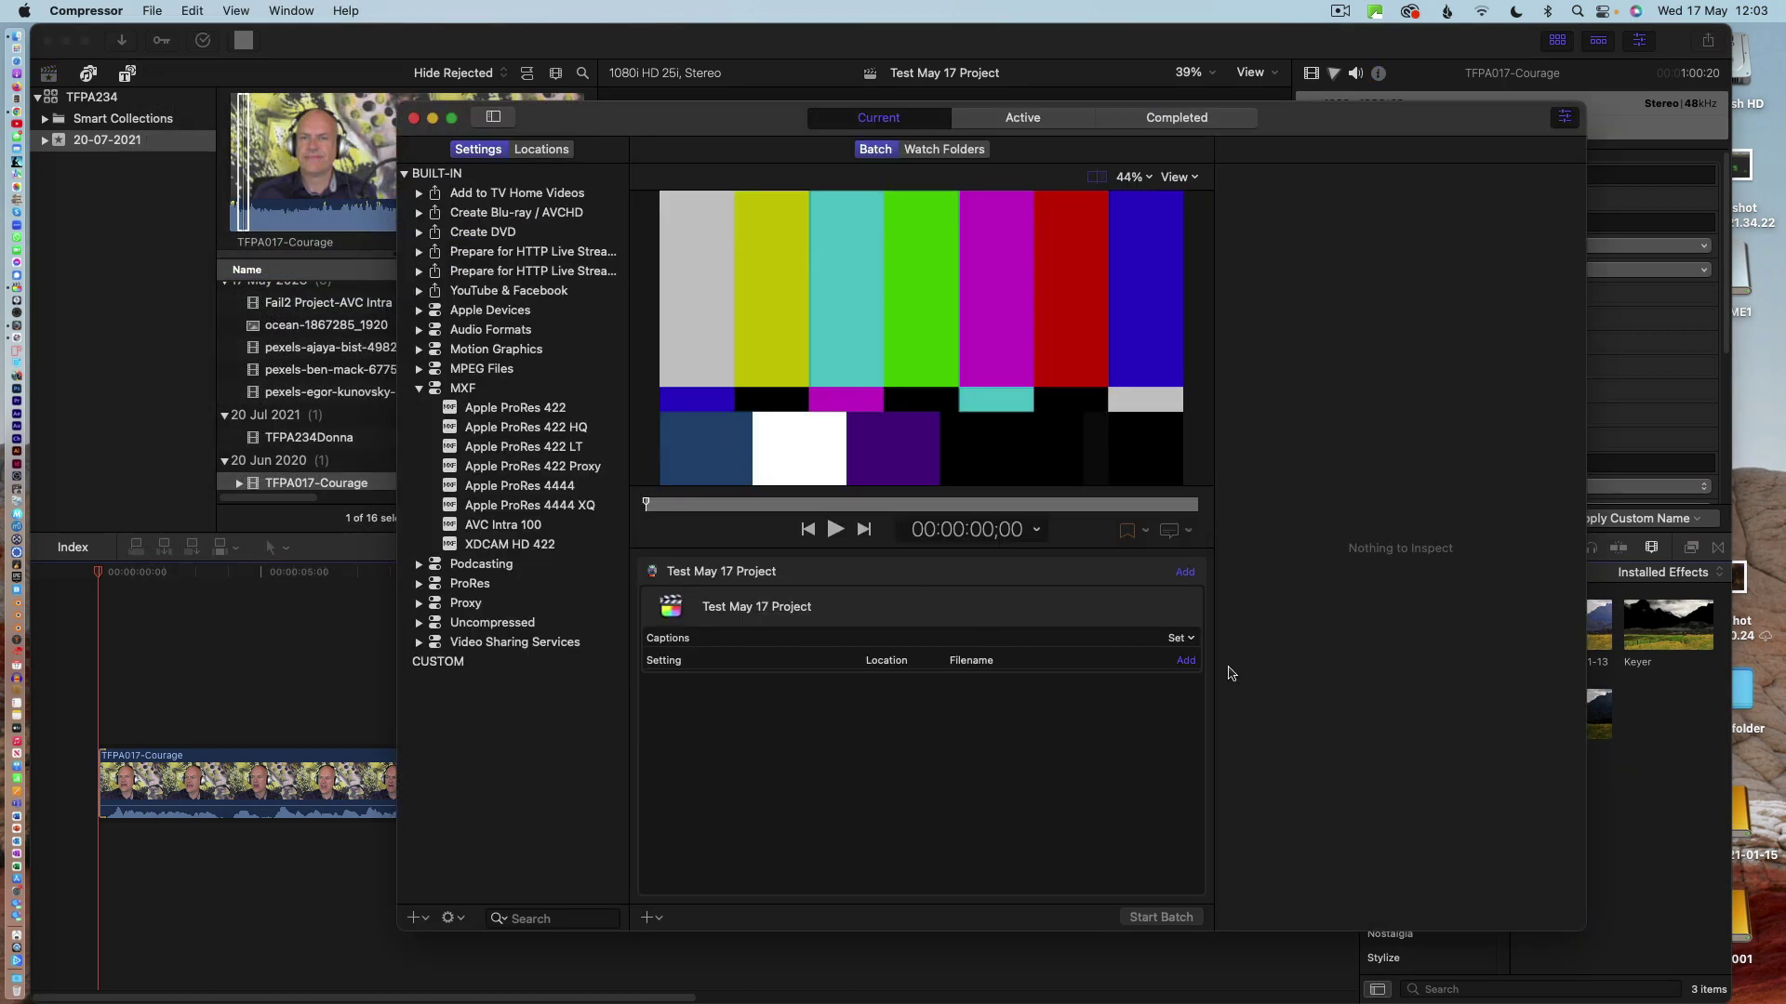
pyautogui.click(1185, 661)
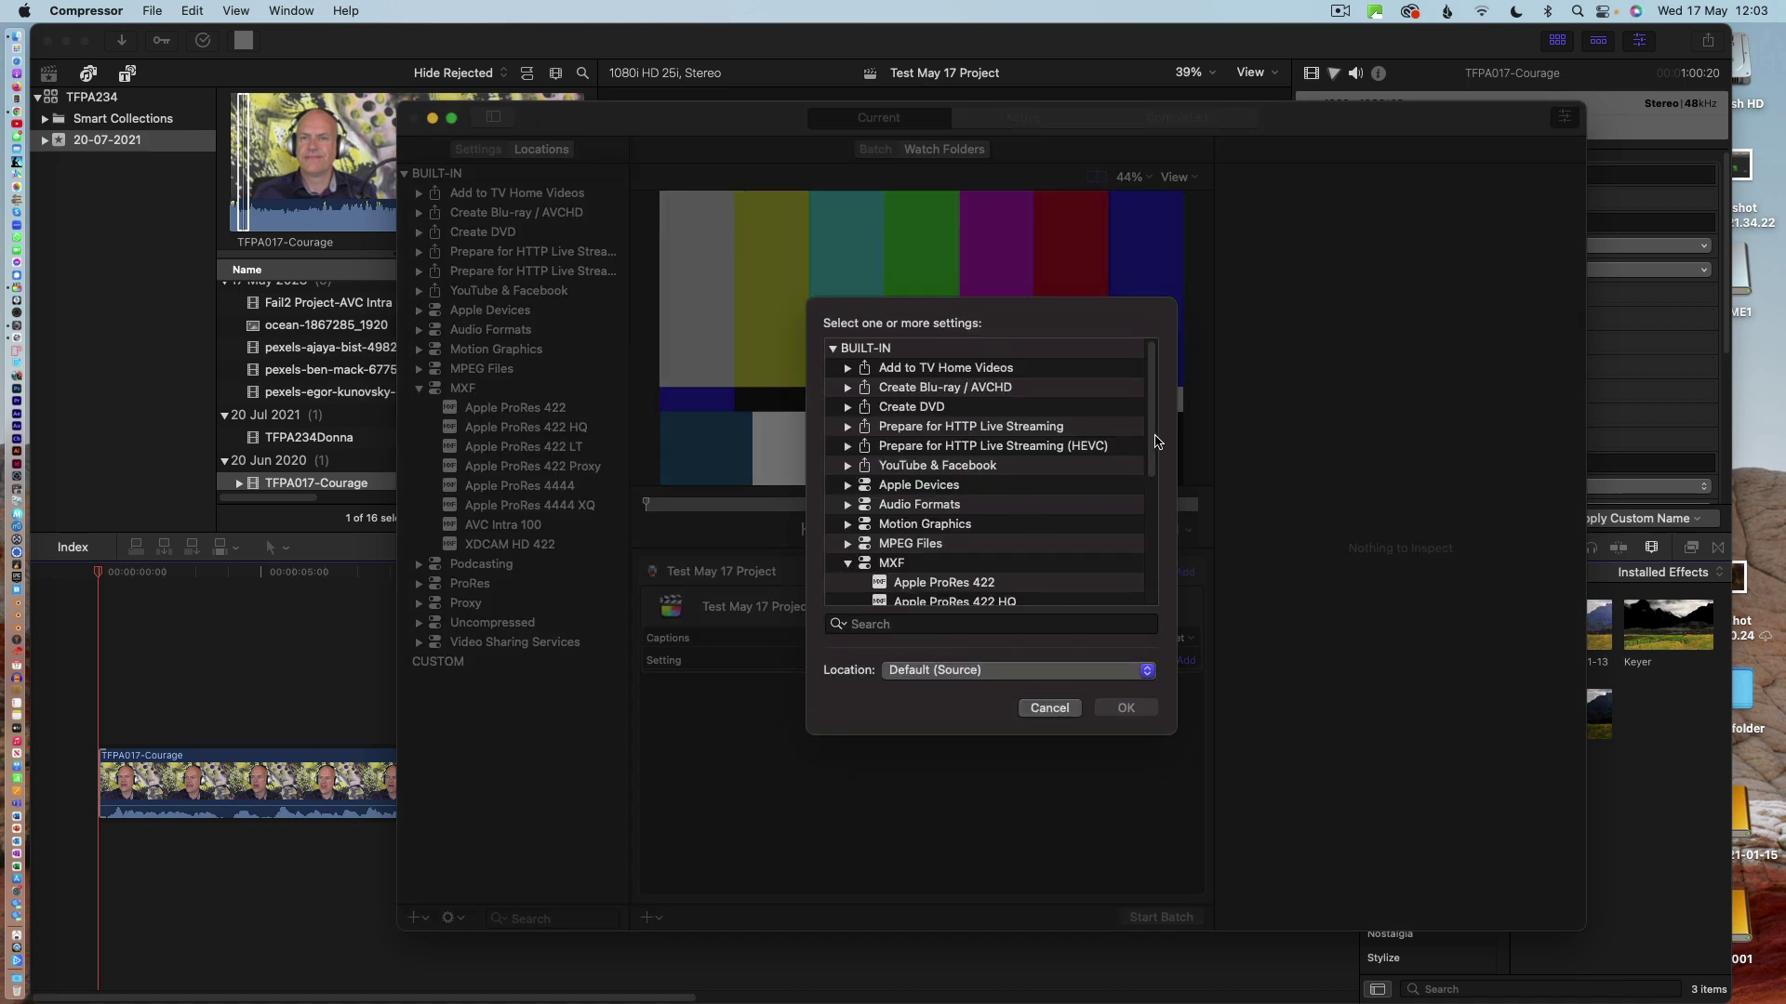
pyautogui.scroll(-4, 1163, 474)
pyautogui.scroll(-2, 1165, 508)
pyautogui.click(983, 534)
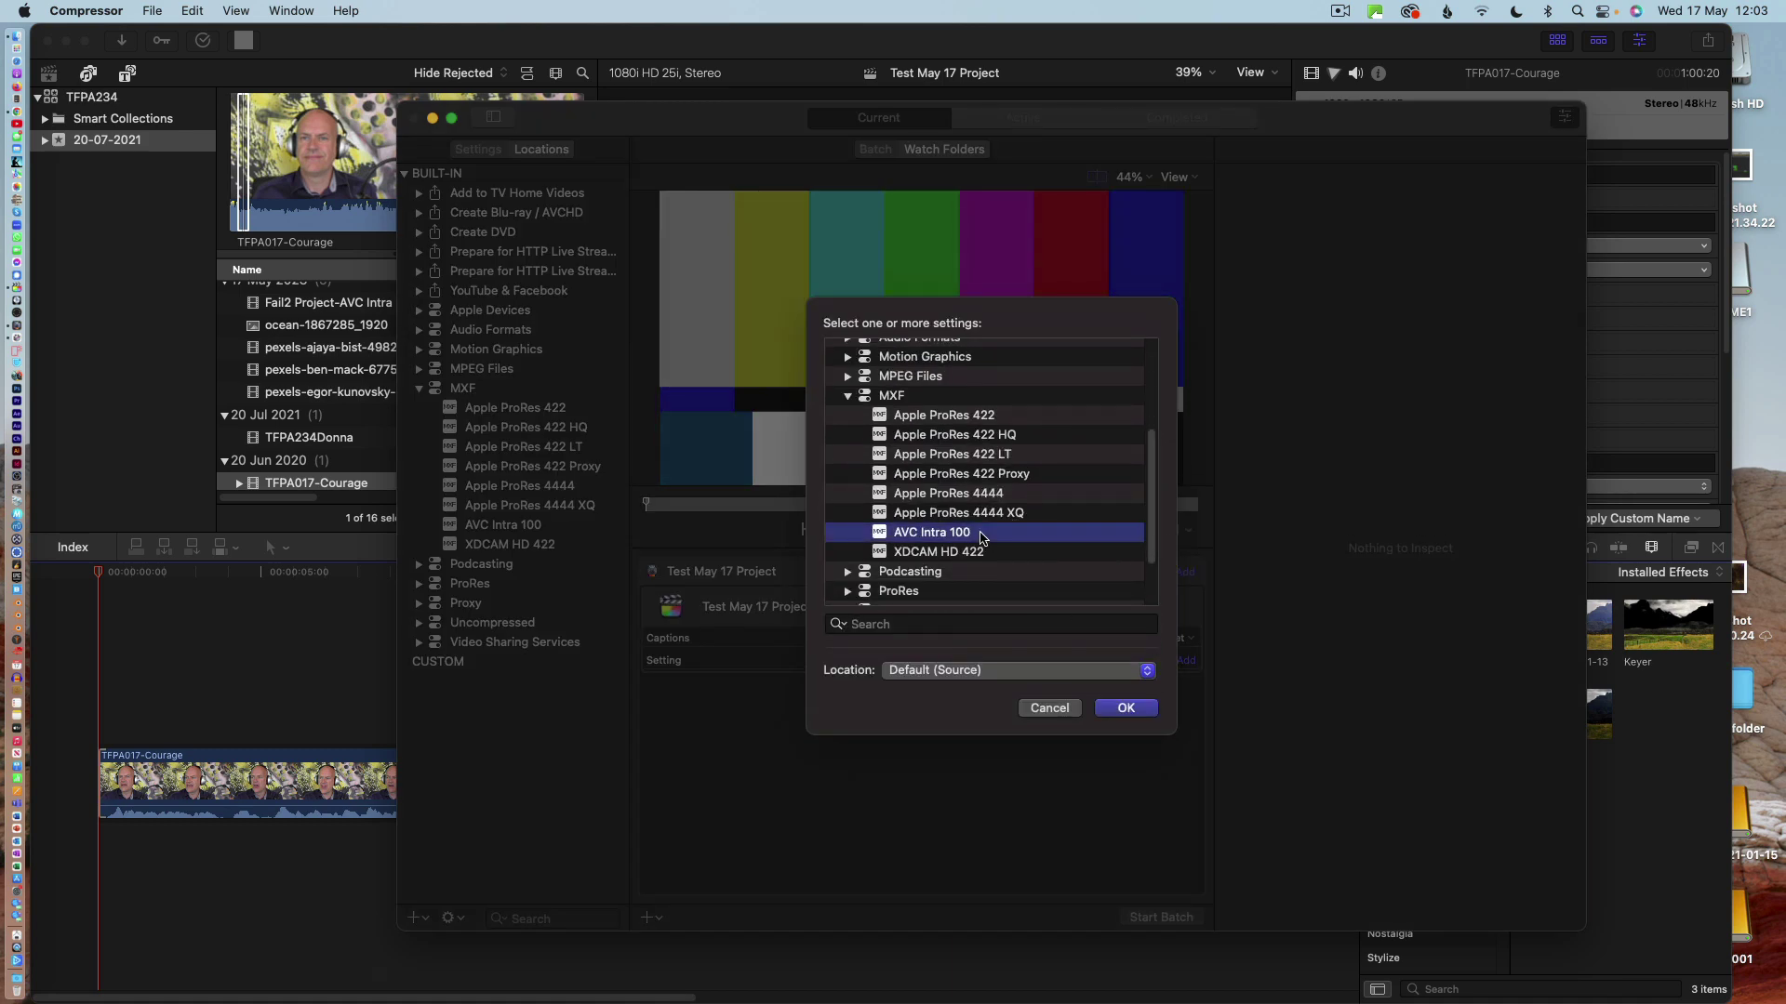
# - Save the AVC Intra 100 output to the TFPA-Test2023-05-17 folder and add it
pyautogui.click(925, 672)
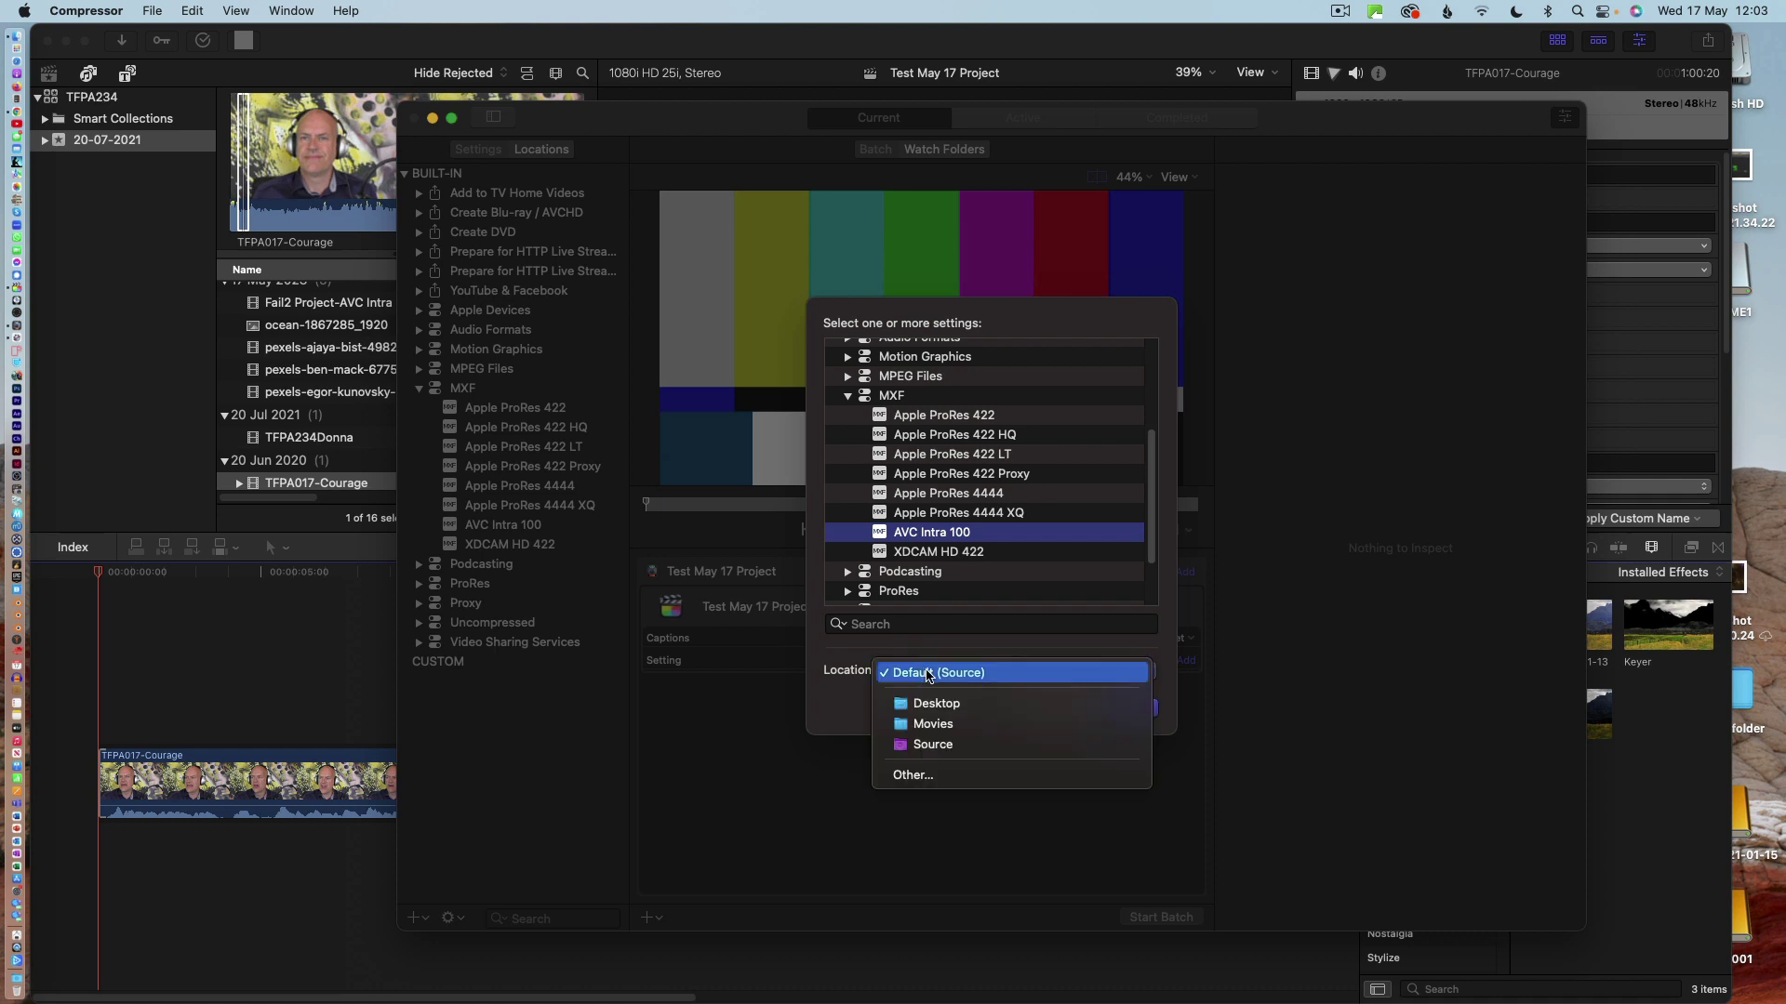
pyautogui.click(930, 779)
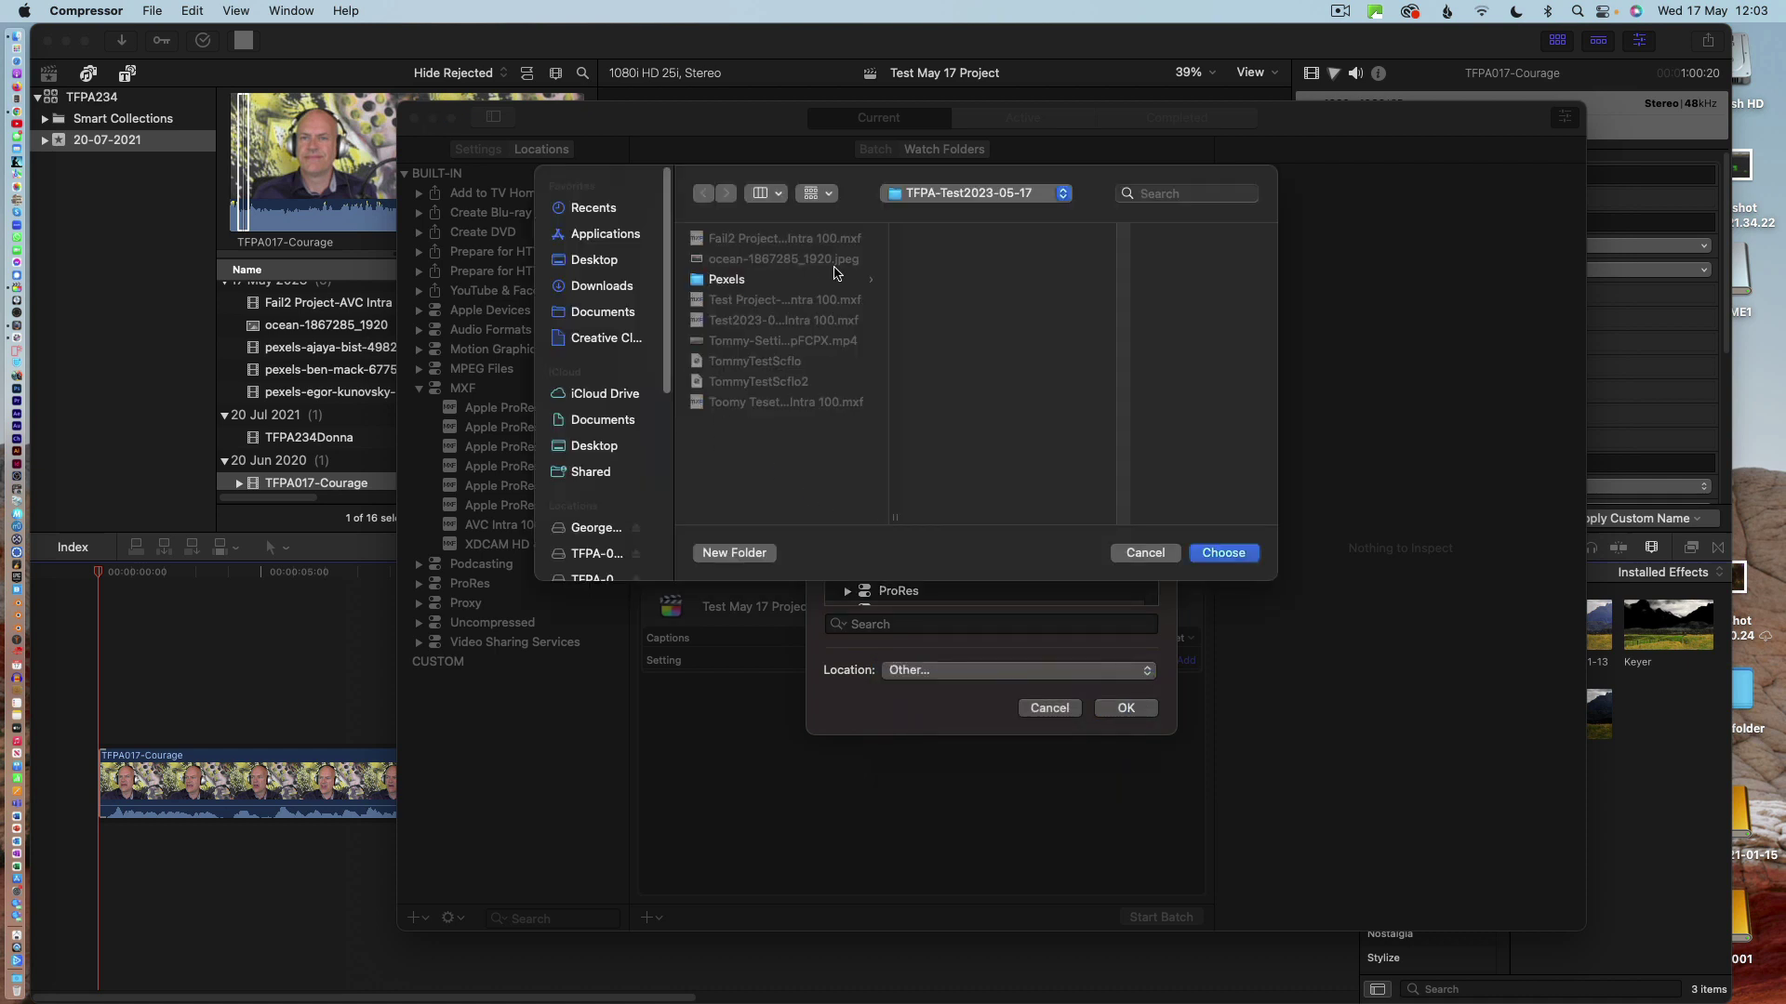
pyautogui.click(1224, 554)
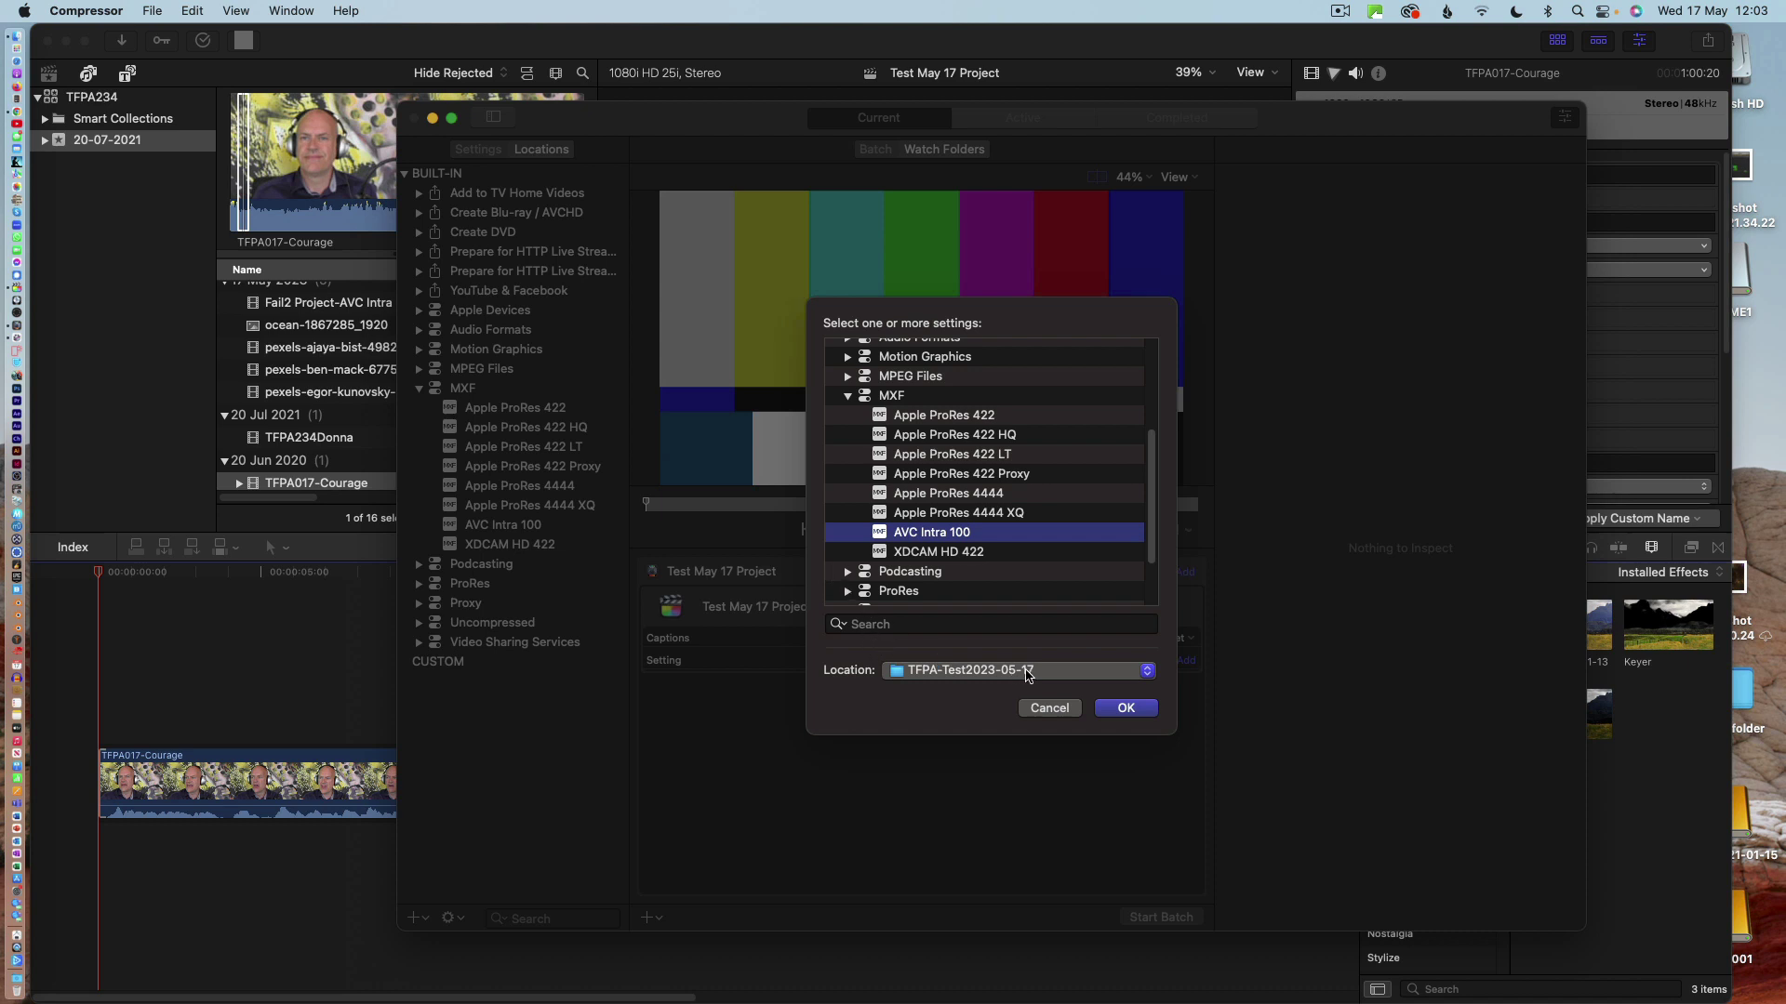
pyautogui.click(1128, 709)
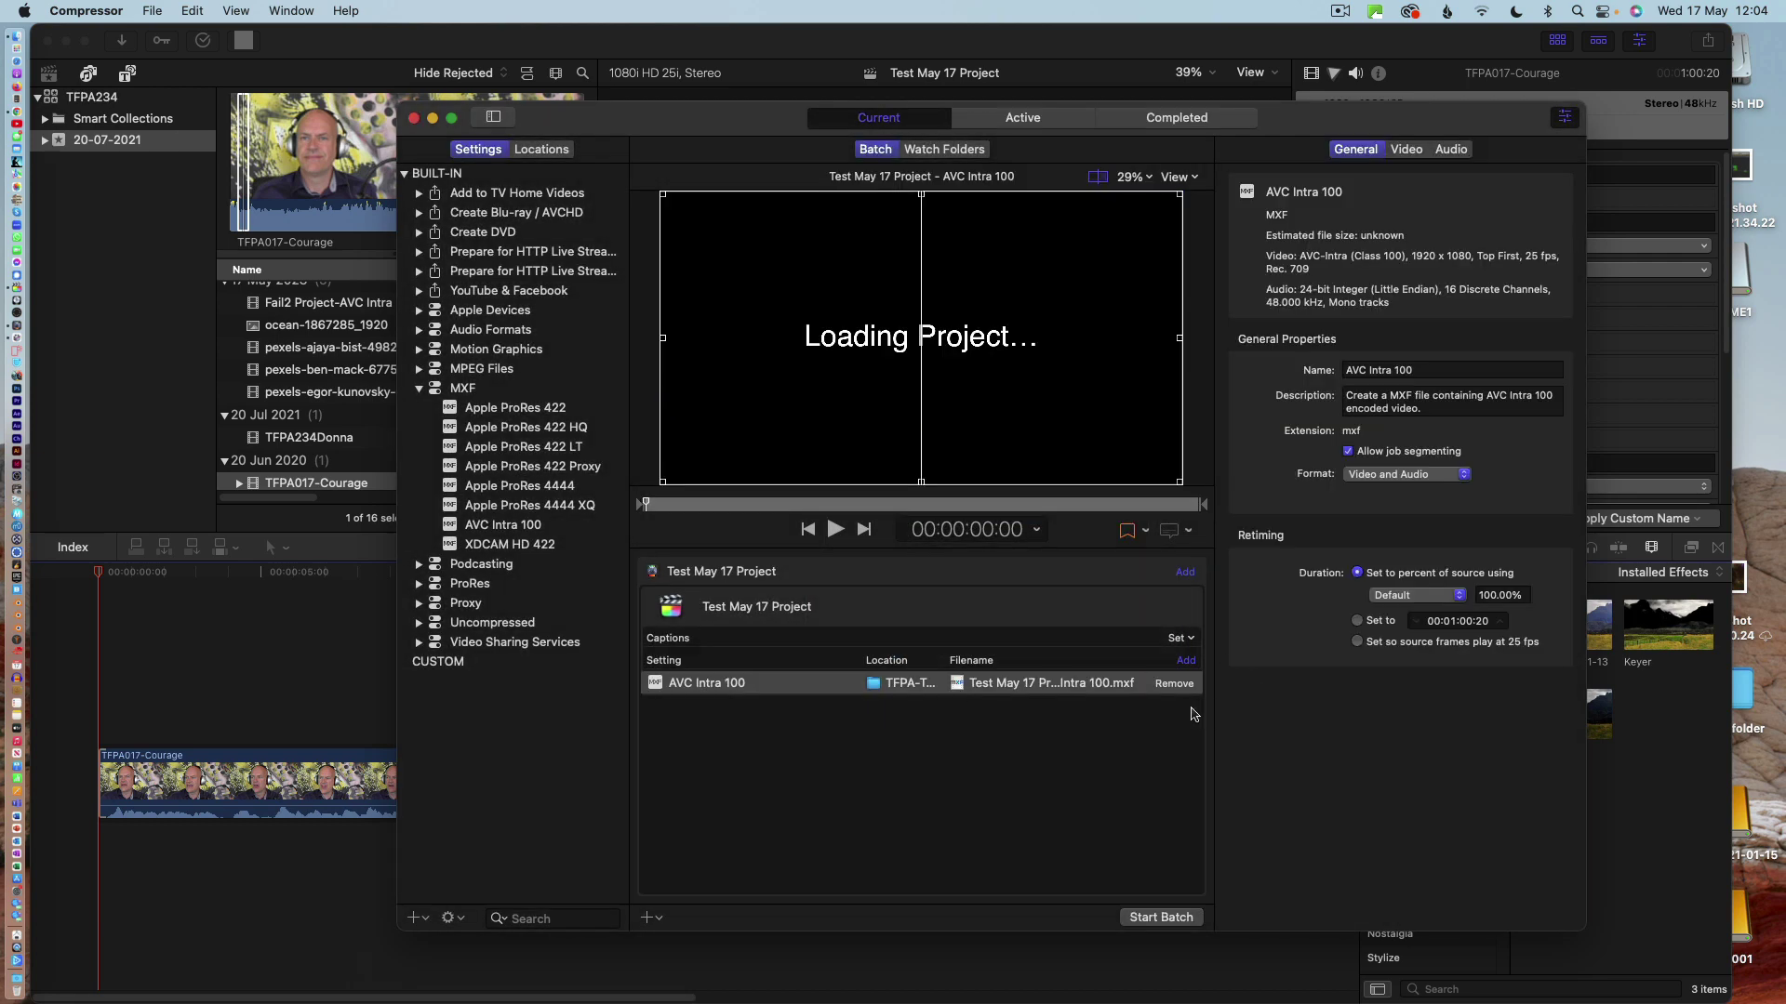
# - Set the output video to 1920 x 1080 frame size, 25 fps and Top First field order
pyautogui.click(1408, 153)
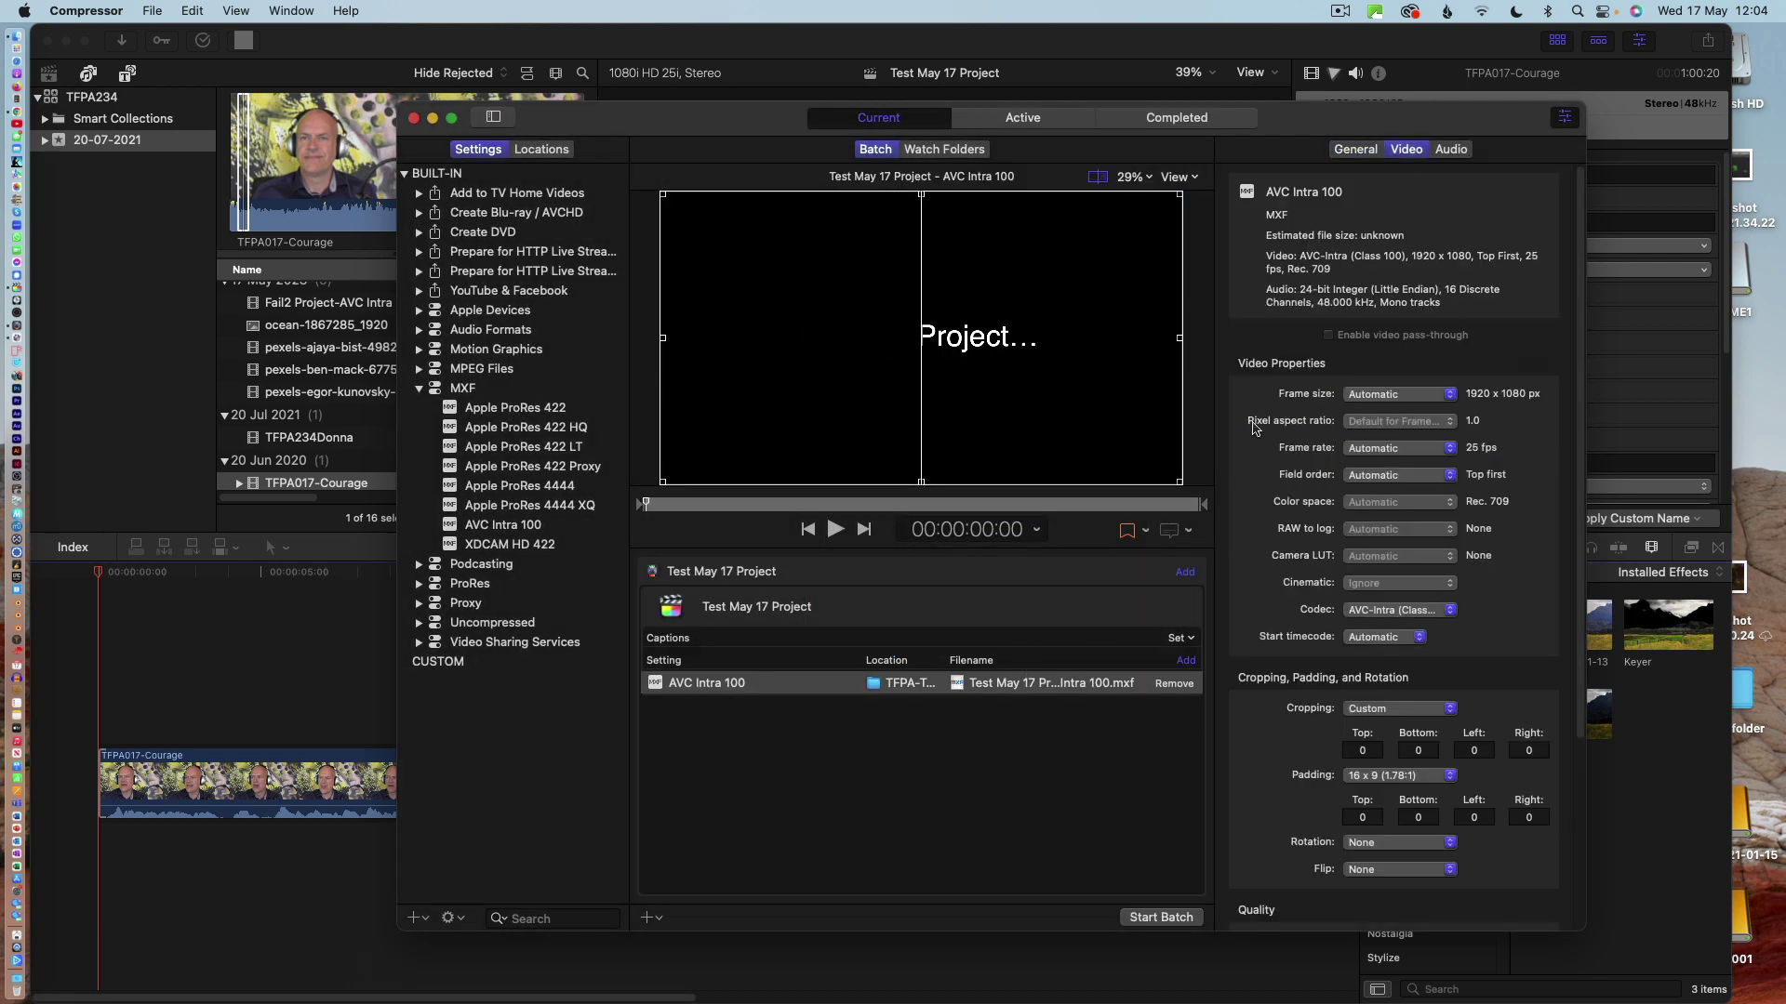
pyautogui.click(1406, 397)
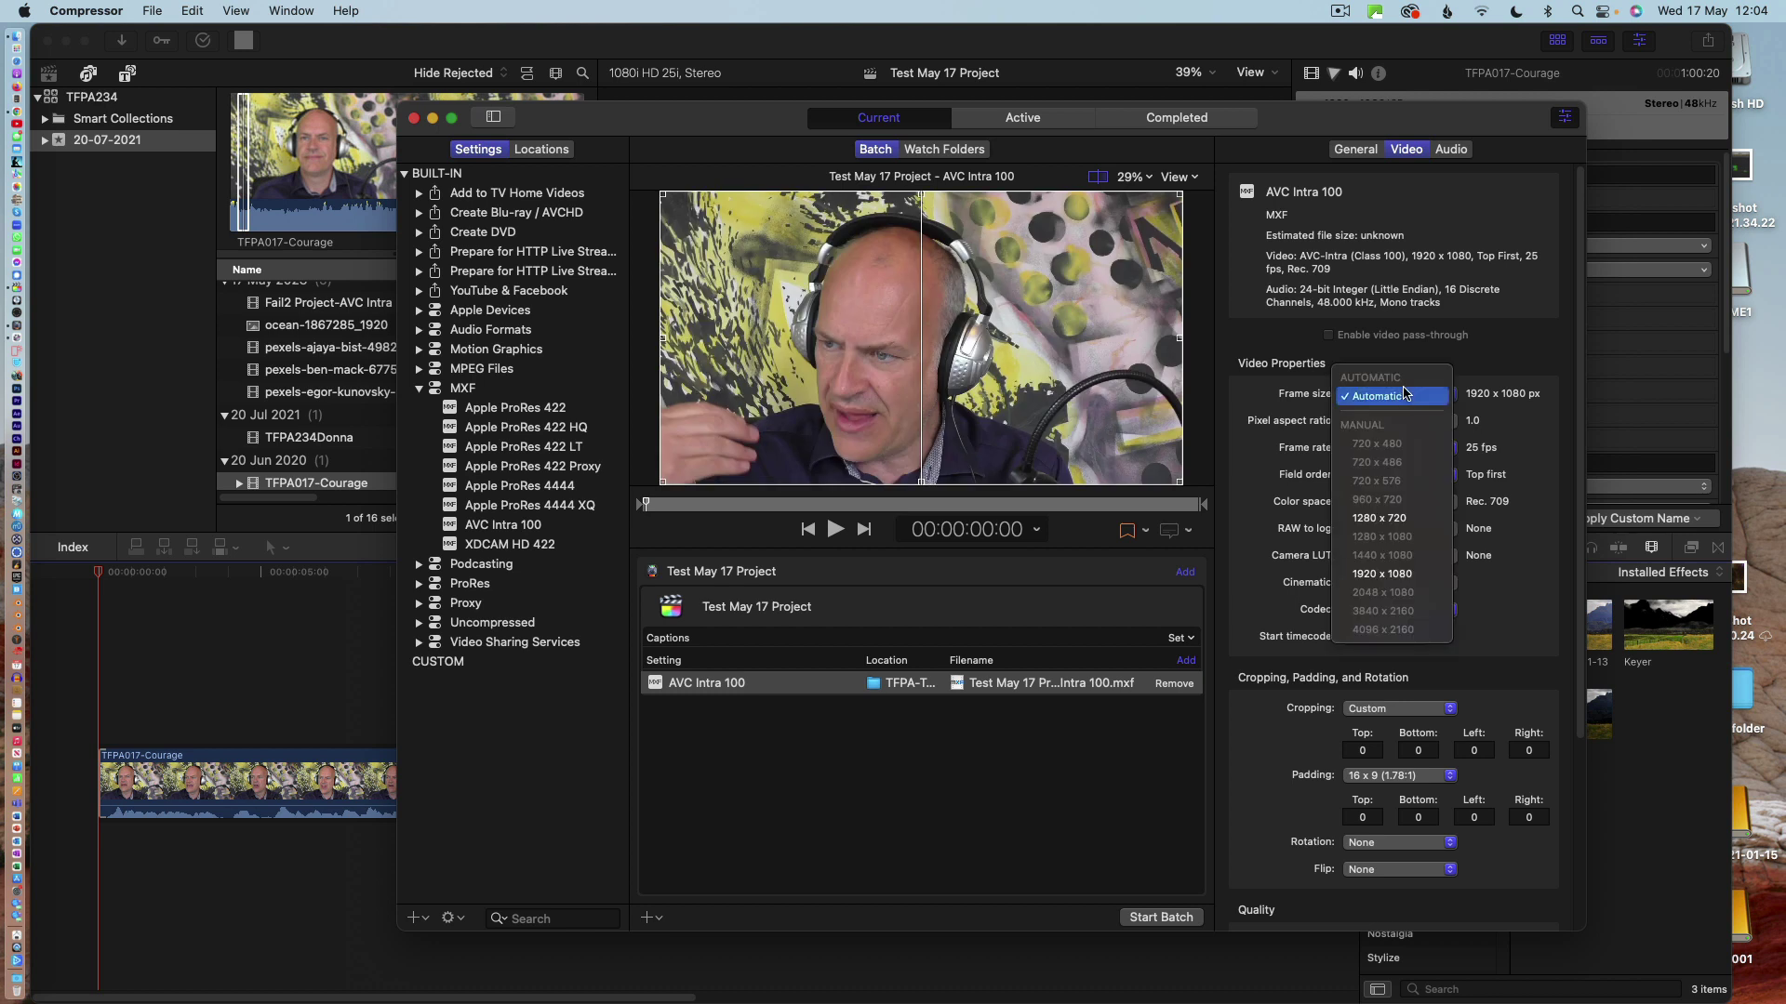
pyautogui.click(1392, 575)
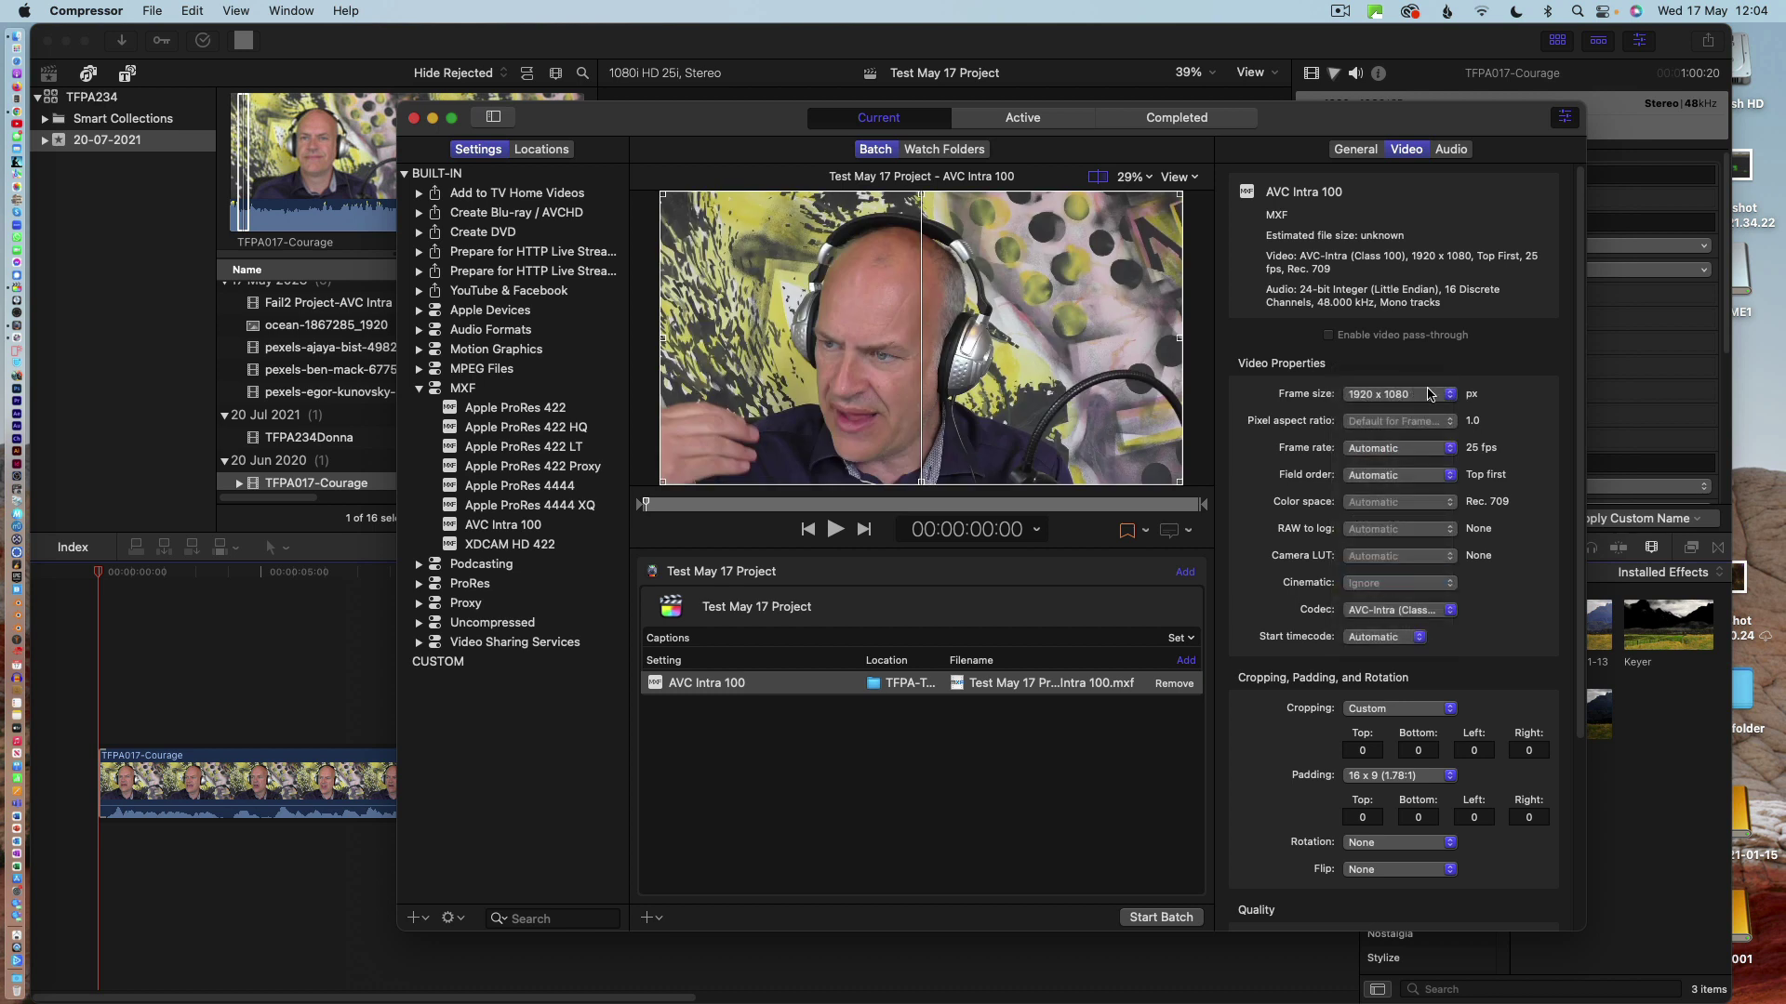
pyautogui.click(1375, 451)
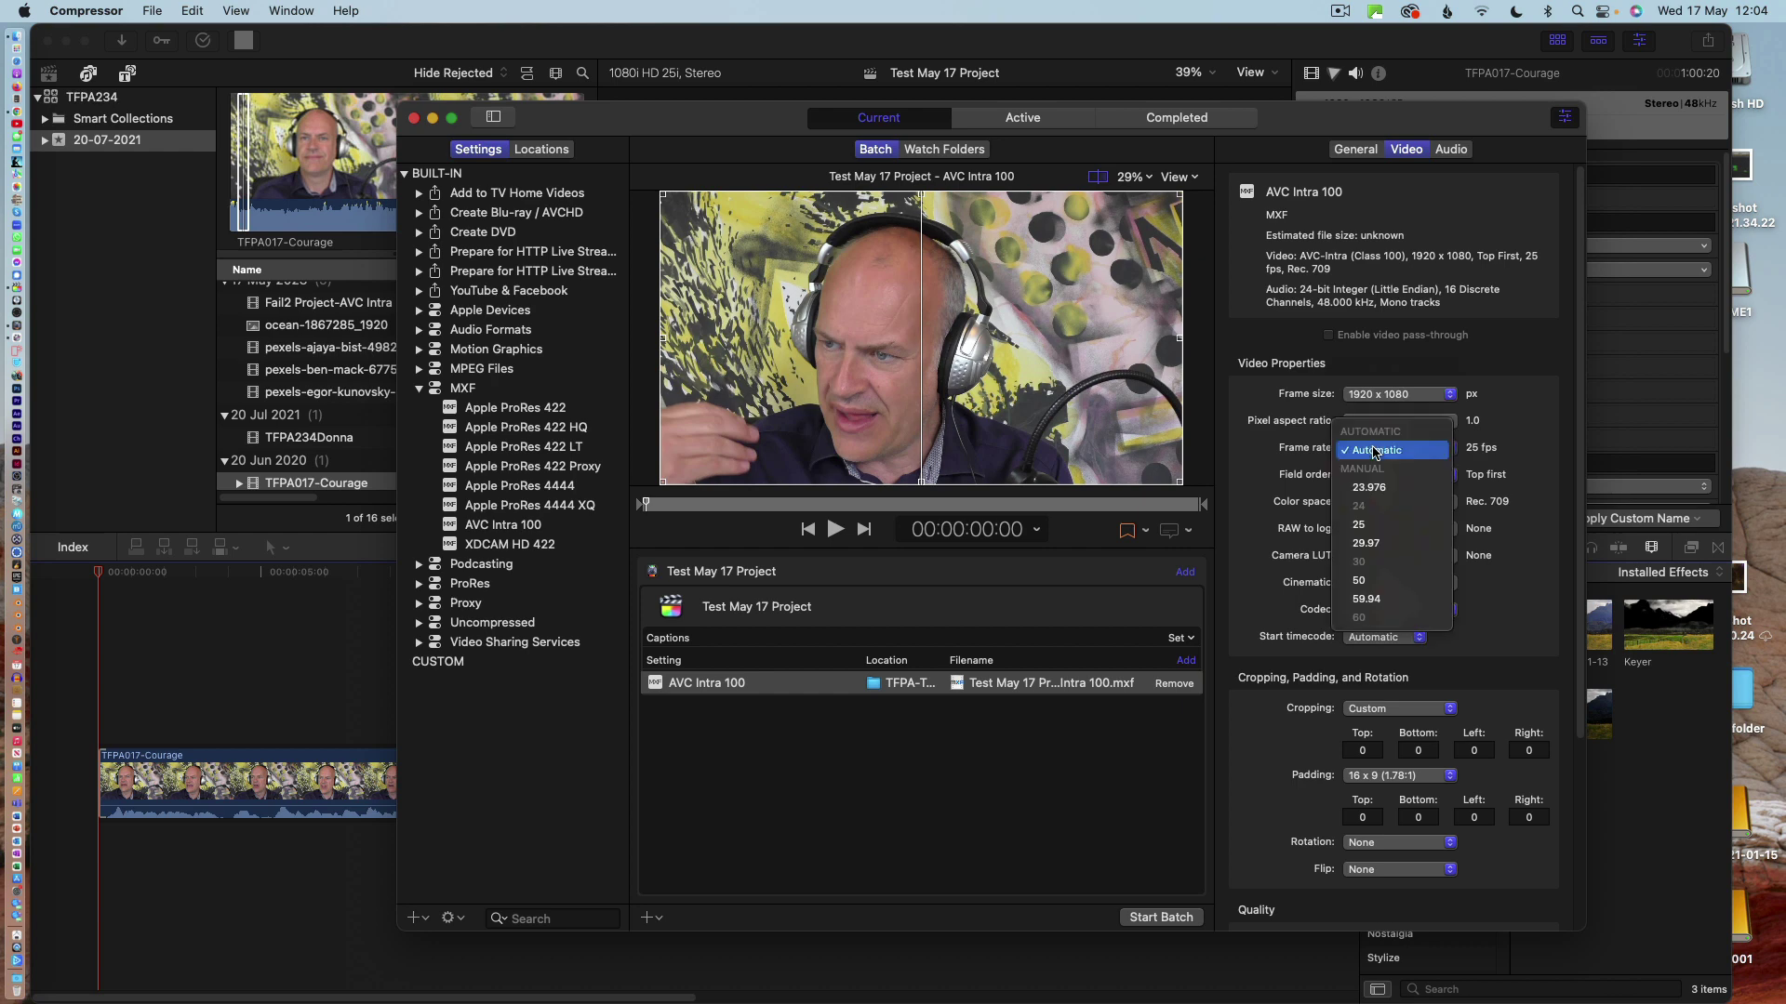
pyautogui.click(1367, 530)
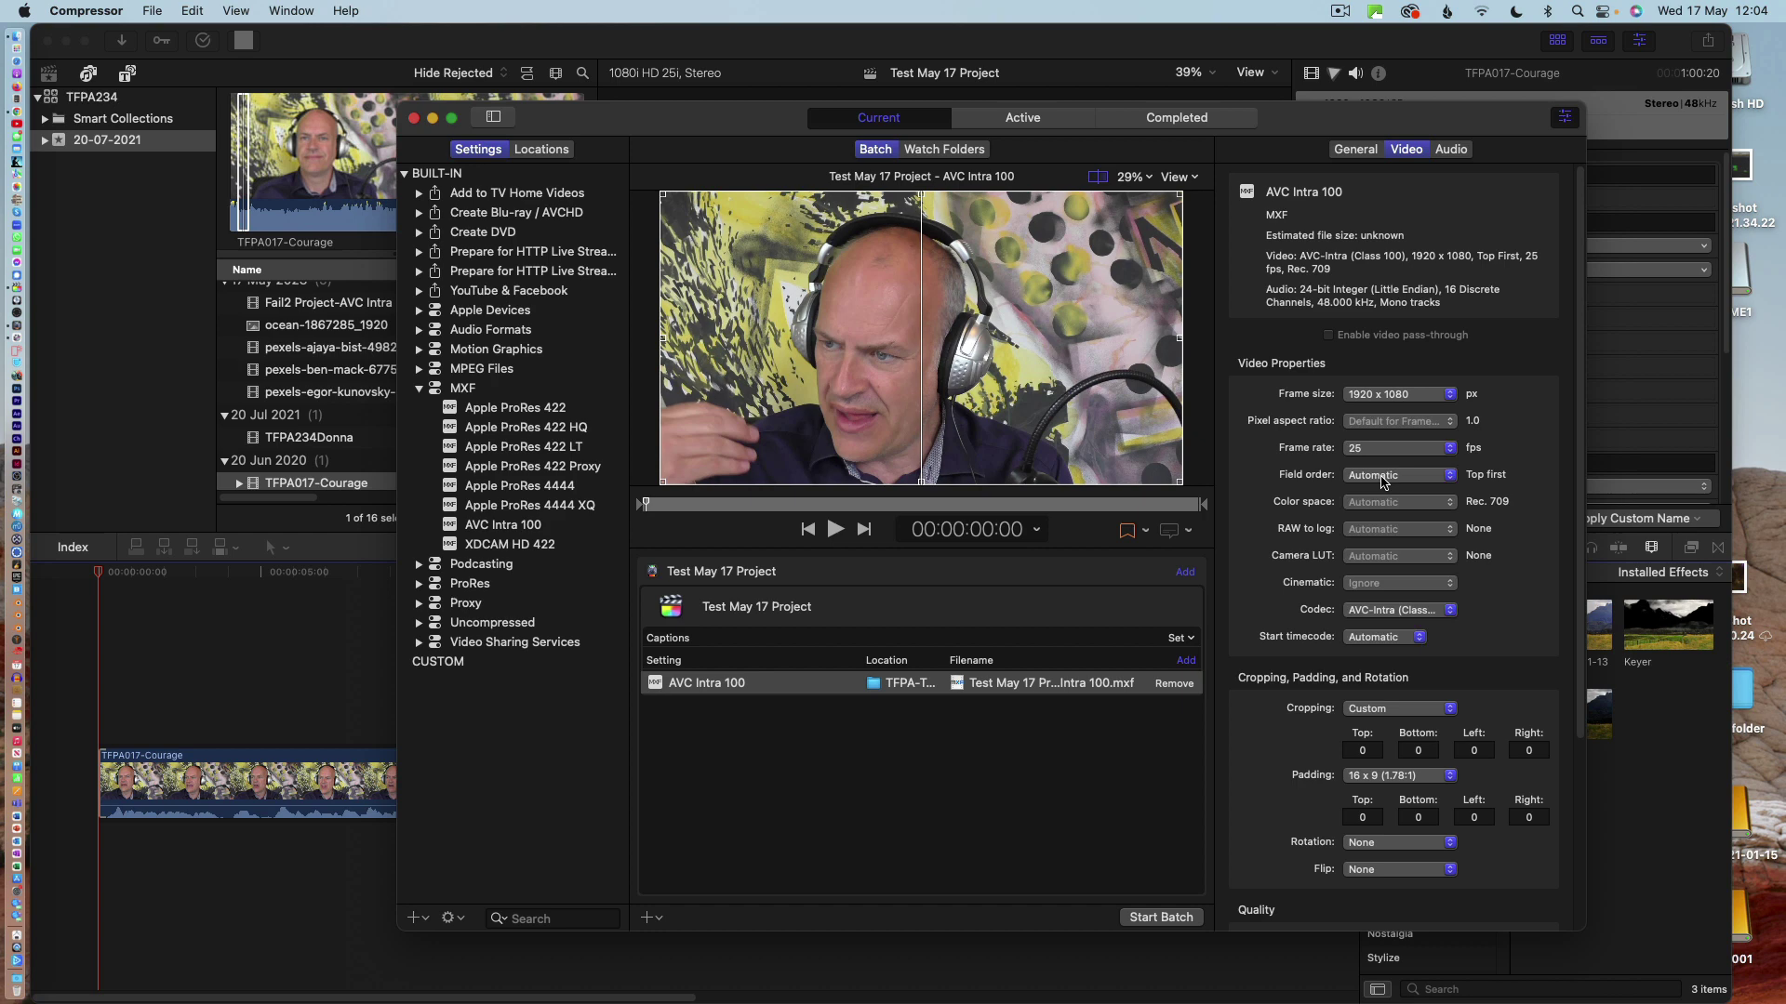
pyautogui.click(1383, 482)
pyautogui.click(1381, 517)
# - Start the batch encode and review the BBC PDF's High Definition requirements in Chrome
pyautogui.click(1162, 917)
pyautogui.press('super+Tab')
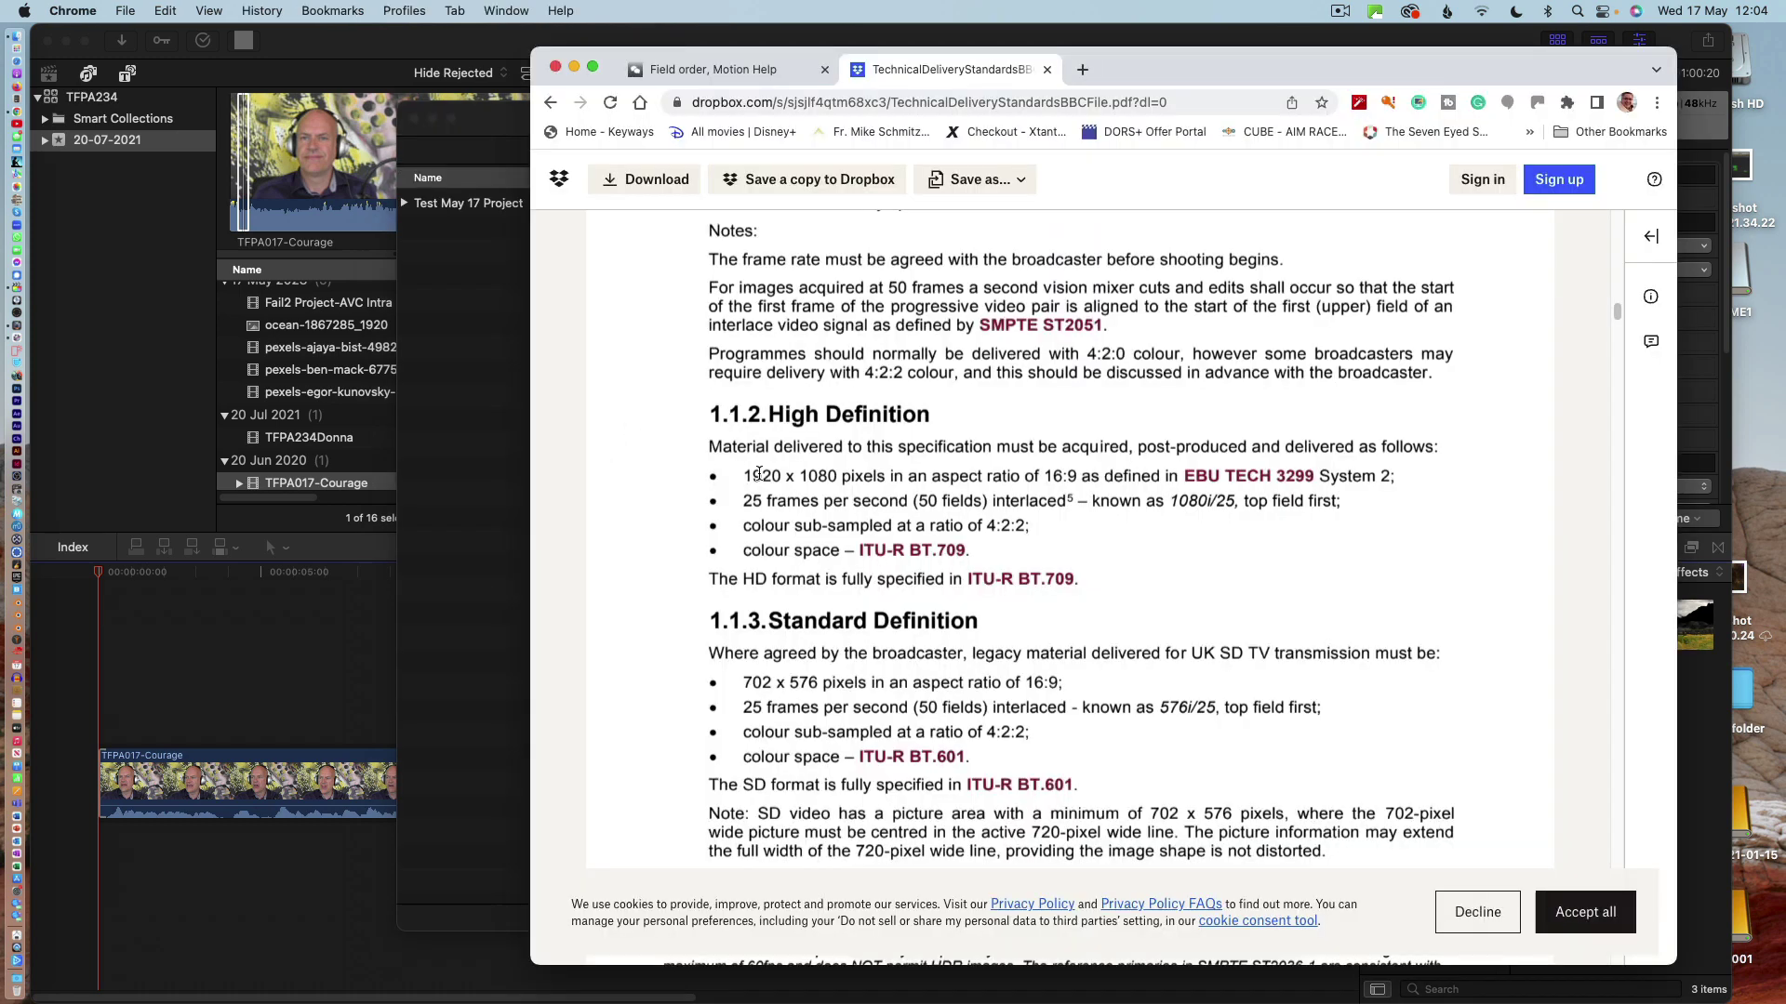
pyautogui.moveTo(759, 475); pyautogui.dragTo(1096, 517)
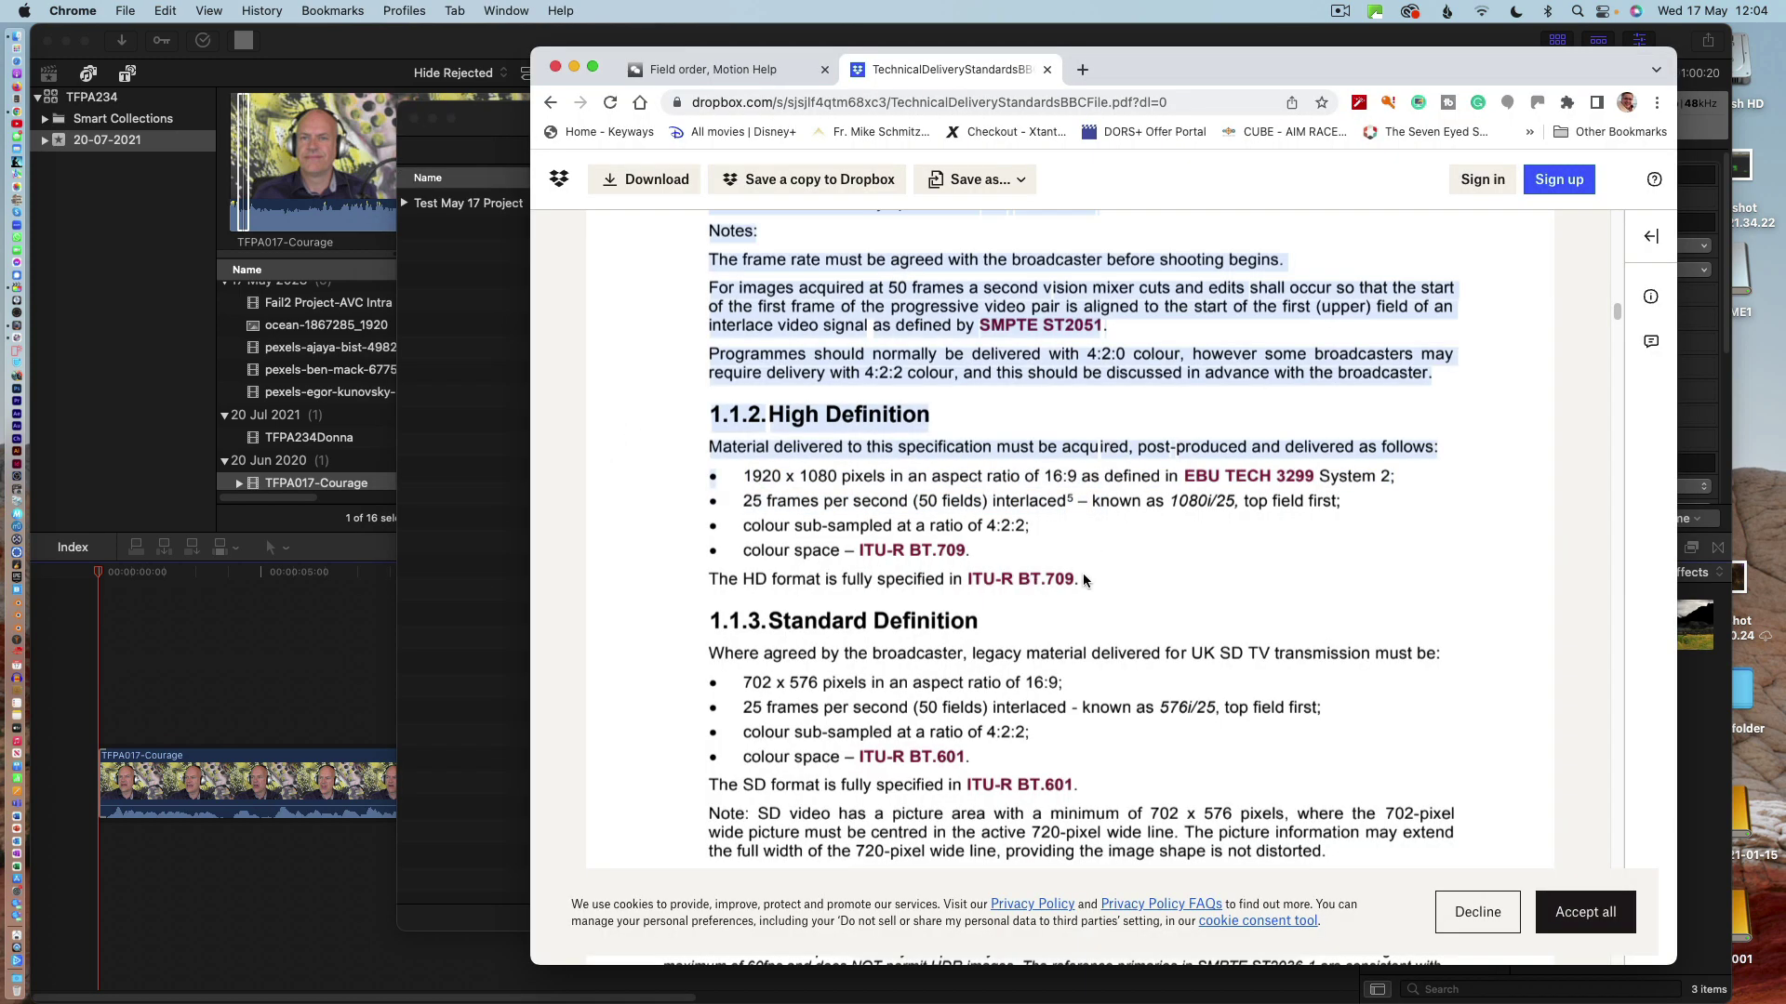
pyautogui.click(728, 462)
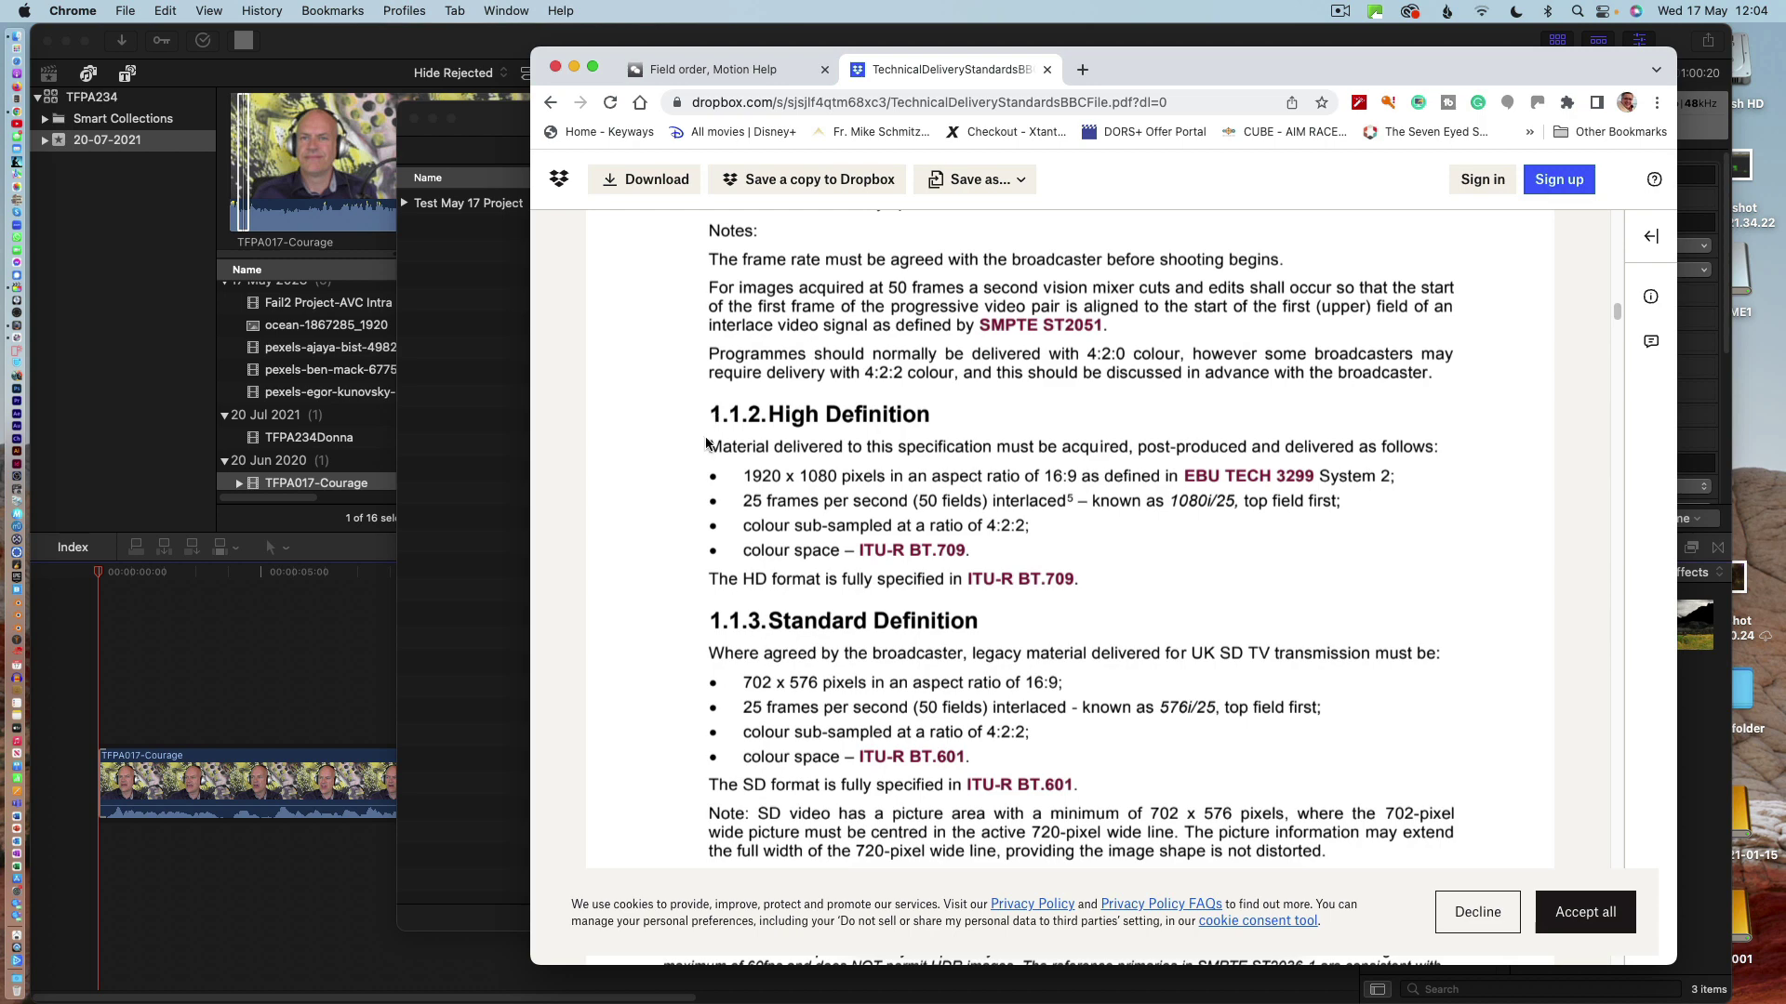